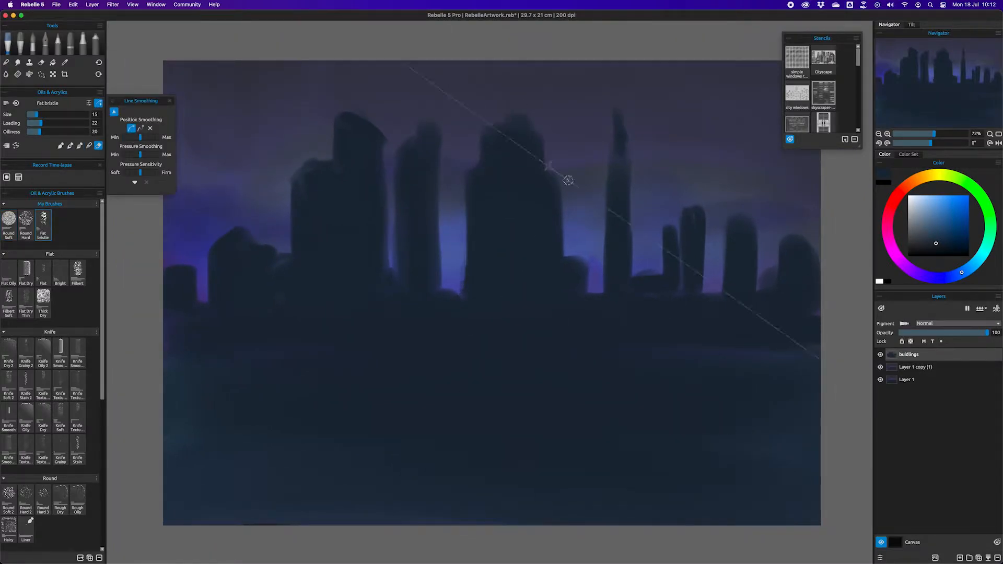
- Erase along the building silhouettes with the Fat bristle brush to give them straighter walls and angular roofs
drag(564, 187, 562, 264)
mouse_move(464, 277)
mouse_down()
mouse_move(463, 292)
mouse_move(464, 252)
mouse_up()
drag(606, 284, 607, 219)
mouse_move(615, 112)
mouse_down()
mouse_move(633, 147)
mouse_move(630, 217)
mouse_up()
drag(635, 275, 657, 274)
mouse_move(662, 268)
mouse_down()
mouse_move(668, 225)
mouse_move(702, 215)
mouse_up()
drag(703, 215, 705, 268)
drag(752, 224, 755, 284)
drag(784, 238, 802, 238)
drag(437, 202, 437, 284)
drag(351, 114, 383, 136)
drag(382, 137, 382, 261)
drag(339, 118, 341, 162)
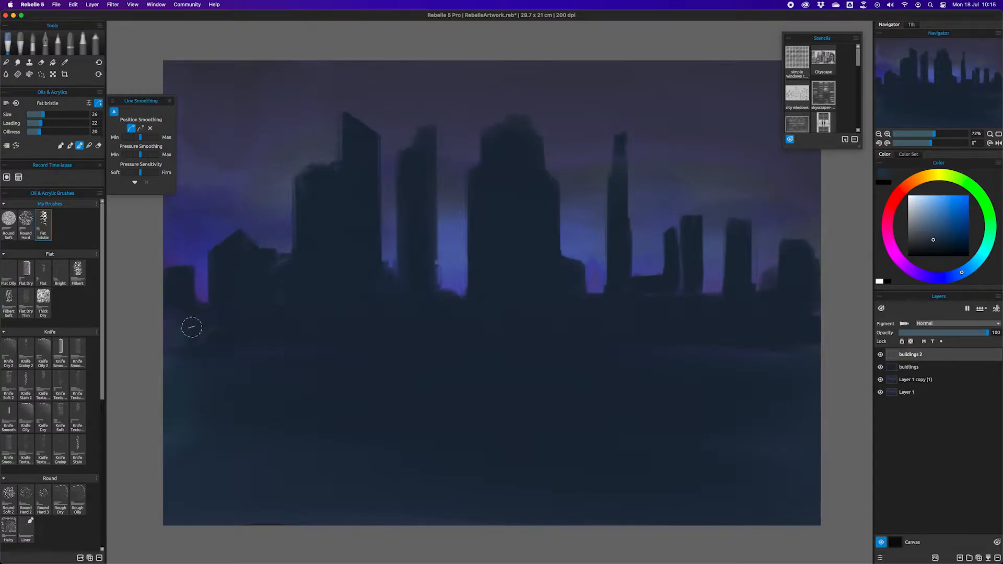
- Paint facade shading and low buildings beside the spire on the "buidlings 2" layer, plus a Round Soft antenna on the central tower
drag(537, 203, 537, 241)
drag(705, 233, 706, 302)
drag(754, 255, 753, 283)
drag(564, 230, 606, 225)
drag(629, 222, 649, 236)
drag(583, 233, 582, 290)
click(8, 225)
drag(511, 121, 516, 107)
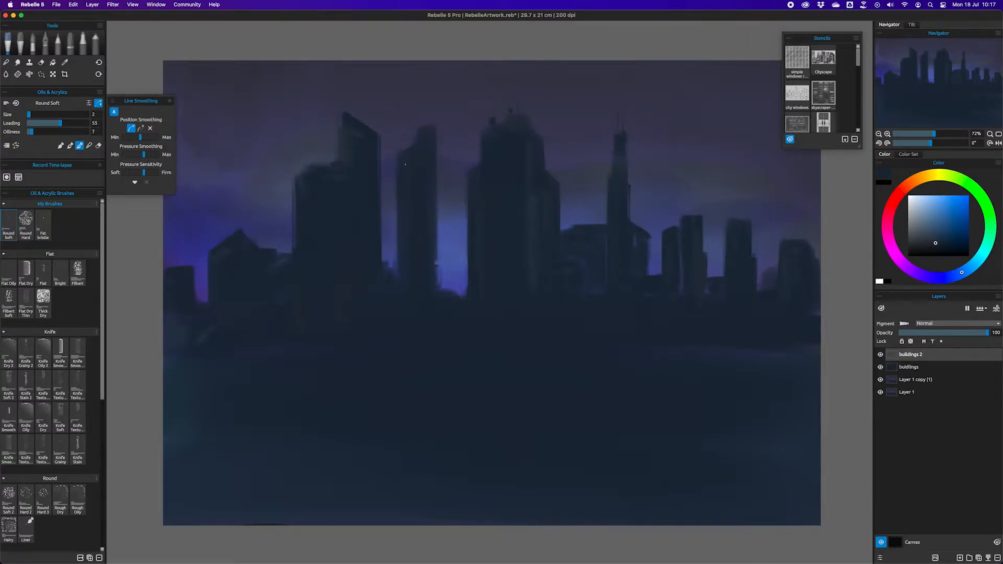
- Add a new layer and rename it "buidlings behind"
click(960, 558)
double_click(914, 379)
text(buidlings behind)
key(Return)
- Paint distant background towers in the gaps of the skyline with the Round Soft brush at size 23
drag(29, 114, 41, 114)
drag(453, 248, 452, 285)
drag(661, 193, 661, 272)
drag(454, 219, 455, 282)
drag(584, 194, 584, 226)
- Set the "buidlings behind" layer to Multiply blending with 56 opacity
click(957, 323)
click(940, 292)
mouse_move(985, 333)
mouse_down()
mouse_move(935, 332)
mouse_move(945, 334)
mouse_up()
- Adjust the "buidlings behind" layer with Hue/Saturation/Lightness, using saturation -86 and lightness 23
key(super+u)
drag(503, 278, 473, 278)
drag(503, 289, 514, 290)
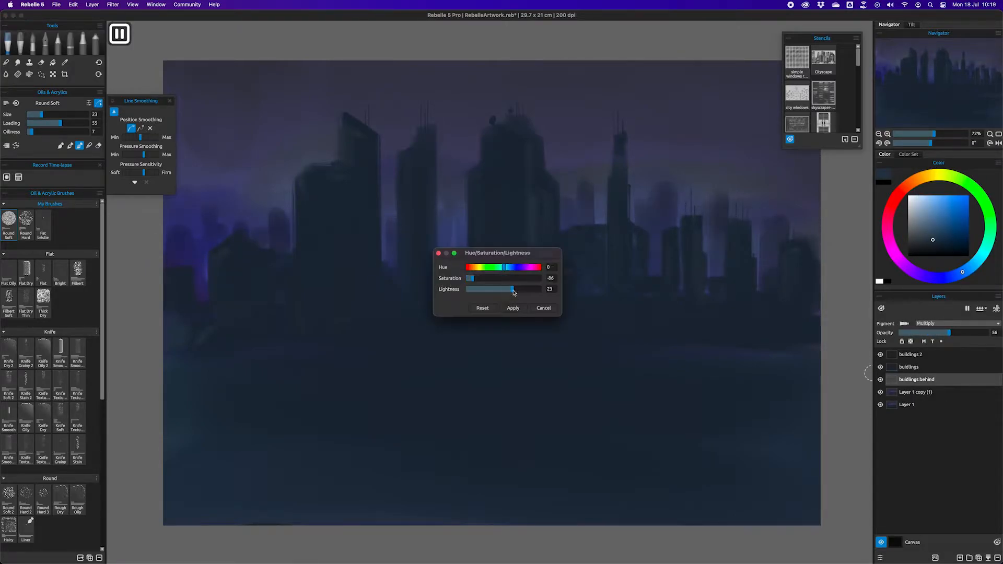
click(512, 309)
- Switch to the Fat bristle brush in erase mode
click(42, 224)
click(98, 145)
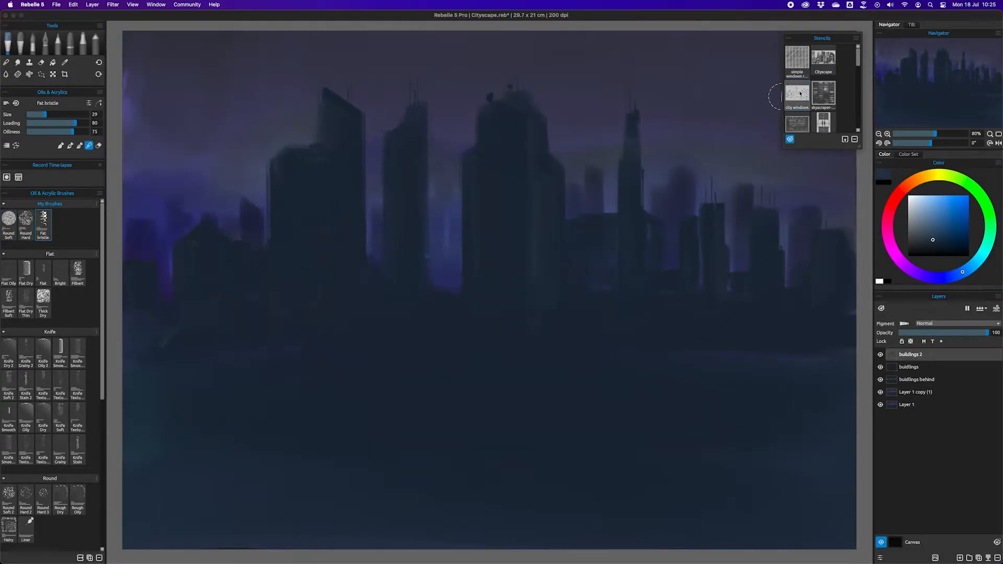
- Add the city windows stencil to the canvas, enlarge it and place it over the tall buildings
click(797, 94)
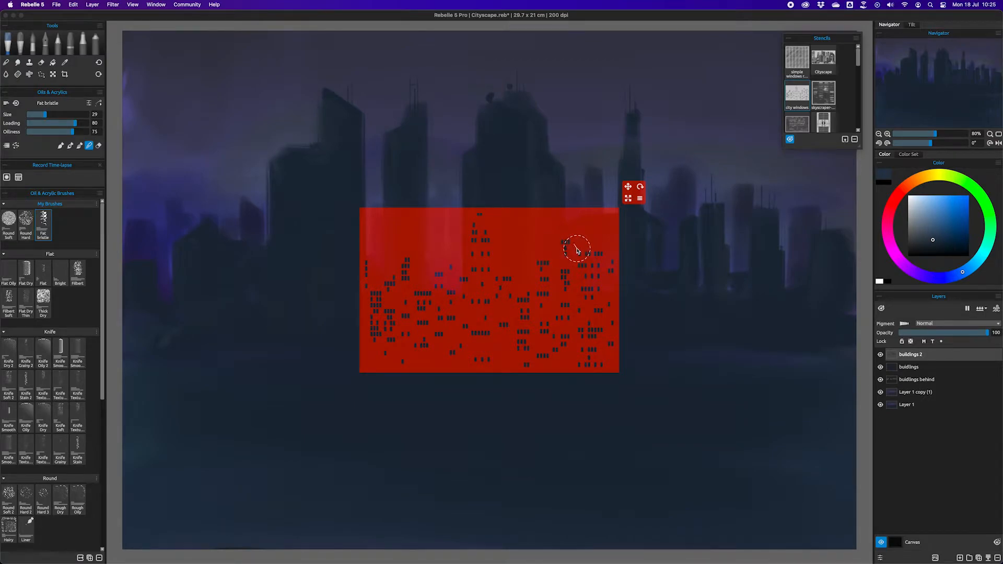
drag(627, 198, 650, 206)
drag(659, 168, 653, 219)
drag(653, 173, 604, 143)
- Try inverting the city windows stencil and turn the inversion back off
click(614, 153)
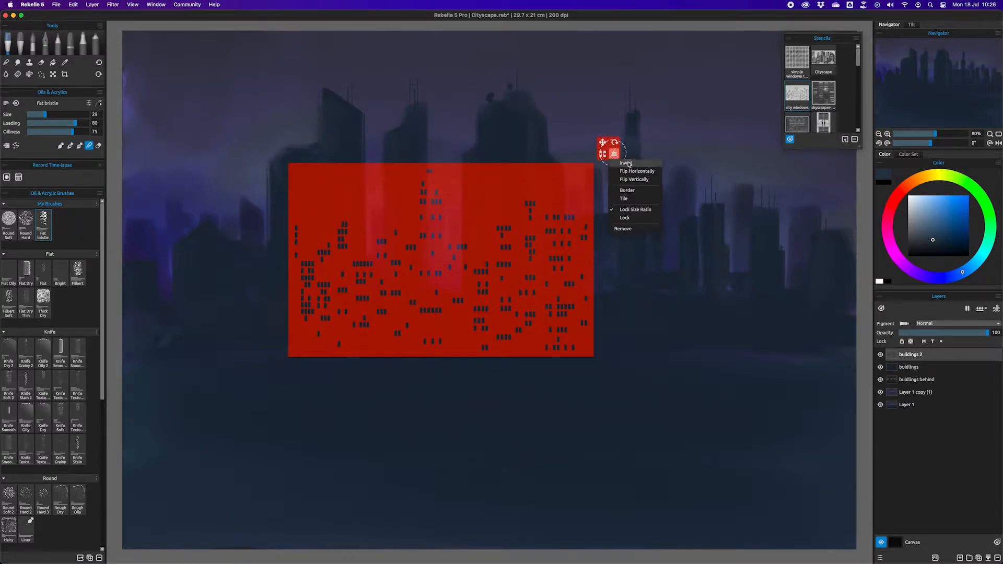
click(625, 163)
click(609, 160)
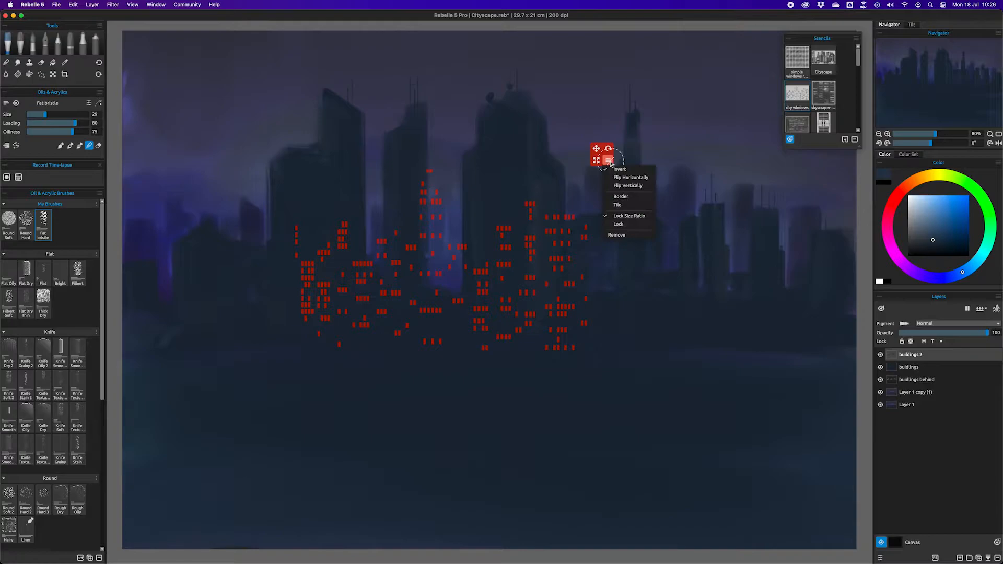
click(621, 169)
- Try flipping the city windows stencil horizontally and flip it back
click(614, 153)
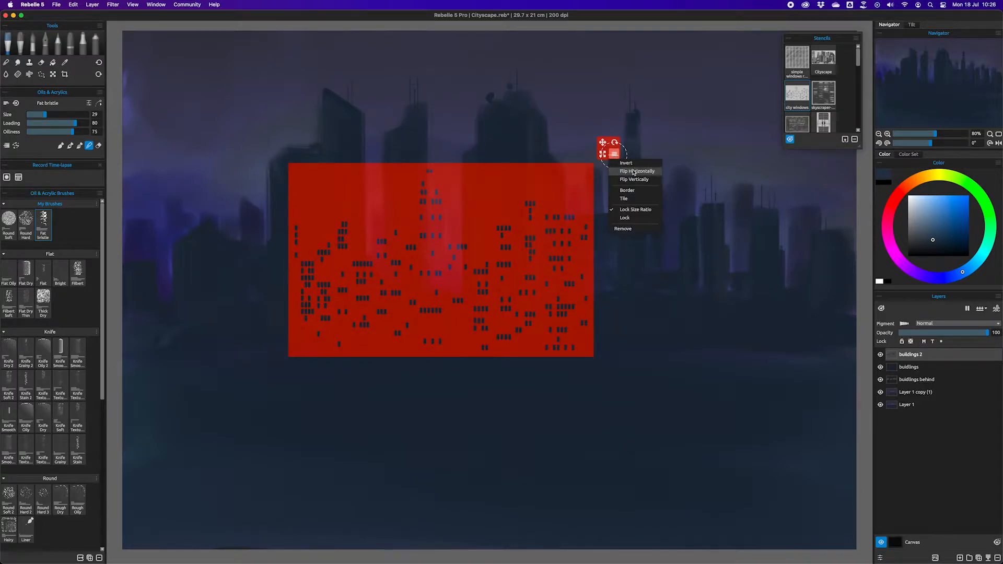
click(612, 156)
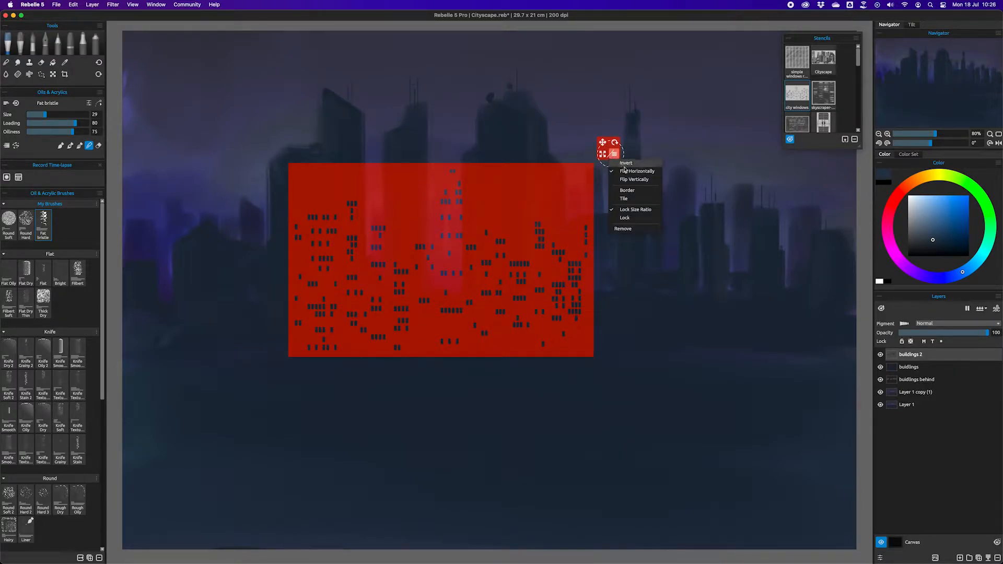
click(635, 171)
- Try flipping the city windows stencil vertically and flip it back
click(613, 154)
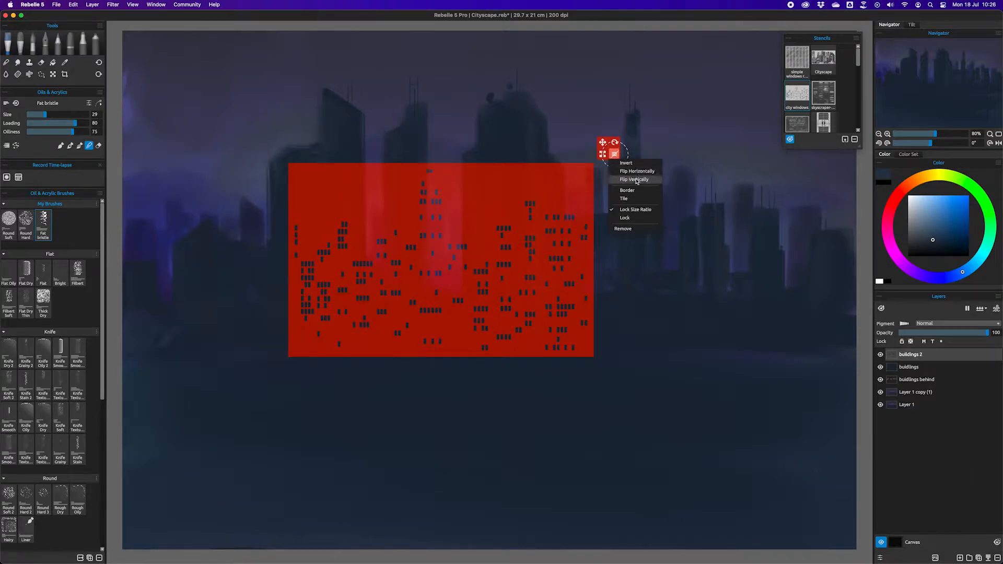
click(636, 180)
click(614, 155)
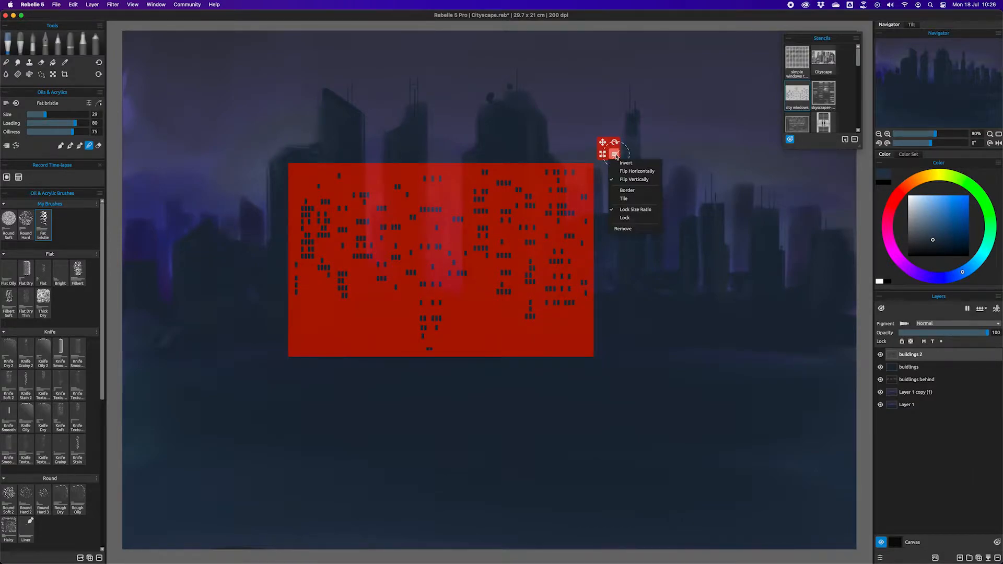
click(635, 181)
- Try the Border option on the city windows stencil and turn it back off
click(615, 155)
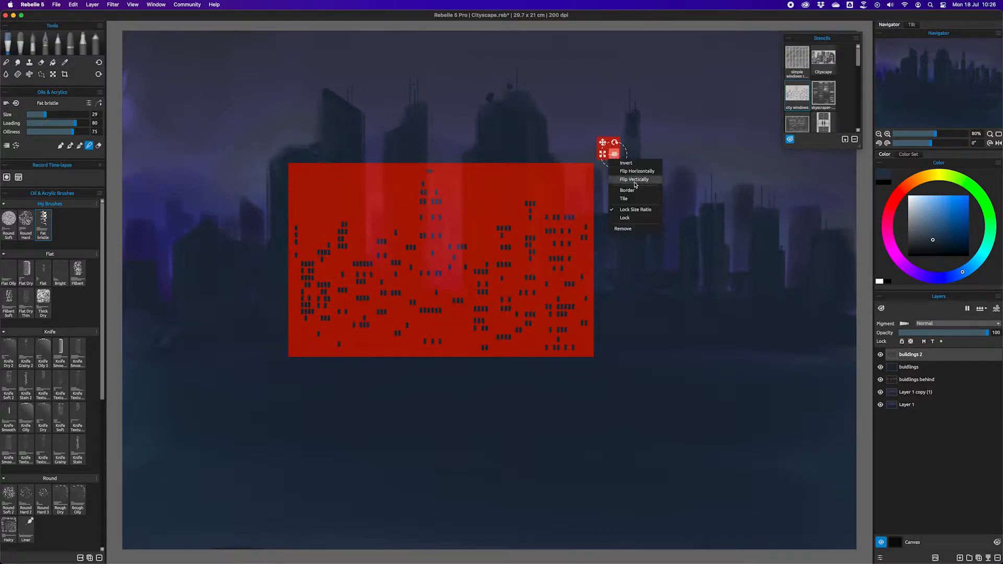
click(633, 189)
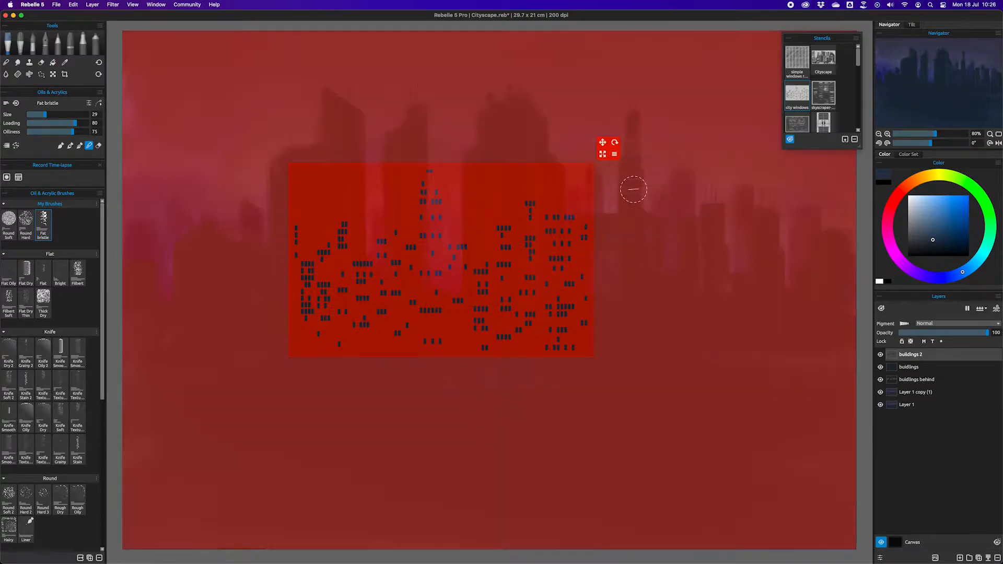
click(613, 154)
click(633, 189)
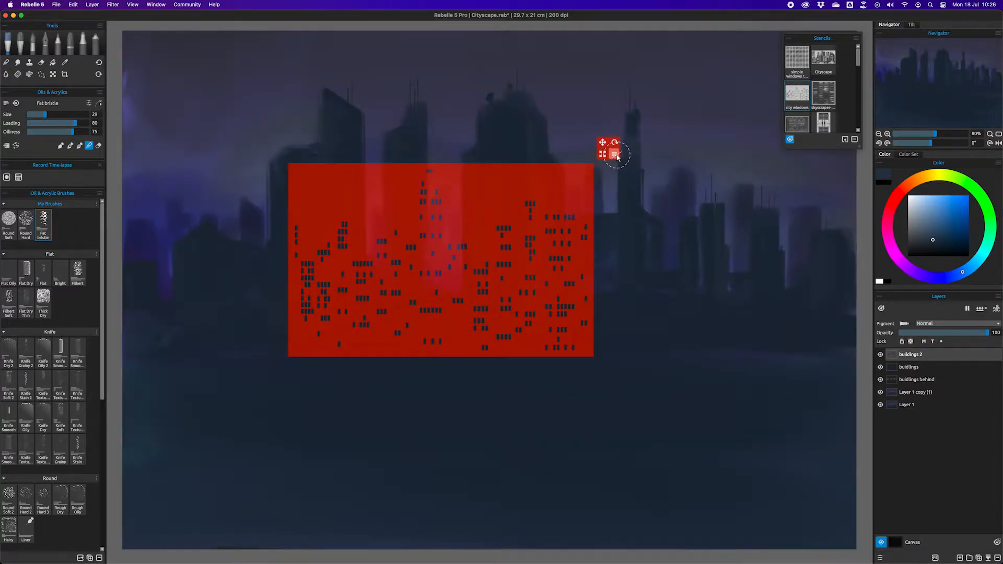
- Tile the city windows stencil across the whole canvas and scale the pattern down
click(615, 155)
click(634, 199)
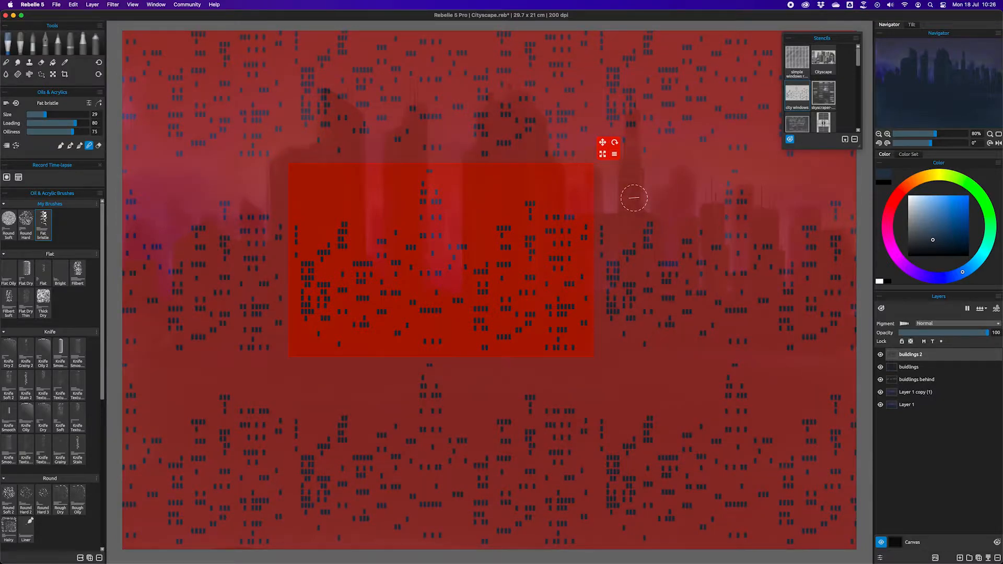
click(614, 155)
click(602, 154)
drag(602, 154, 553, 245)
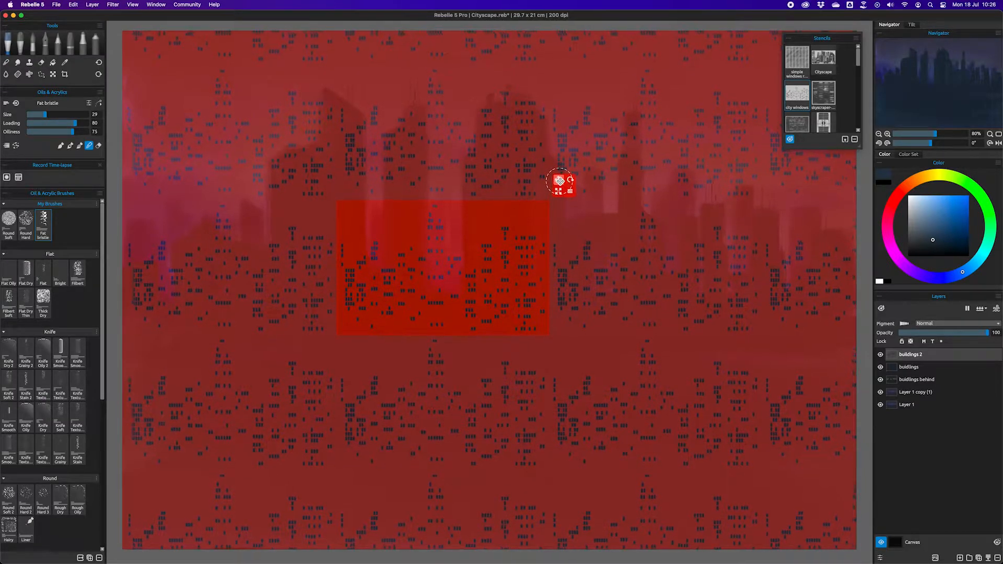
- Stretch the tiled stencil wider and flatter without keeping its proportions, and reposition it over the tall buildings
drag(571, 192, 609, 204)
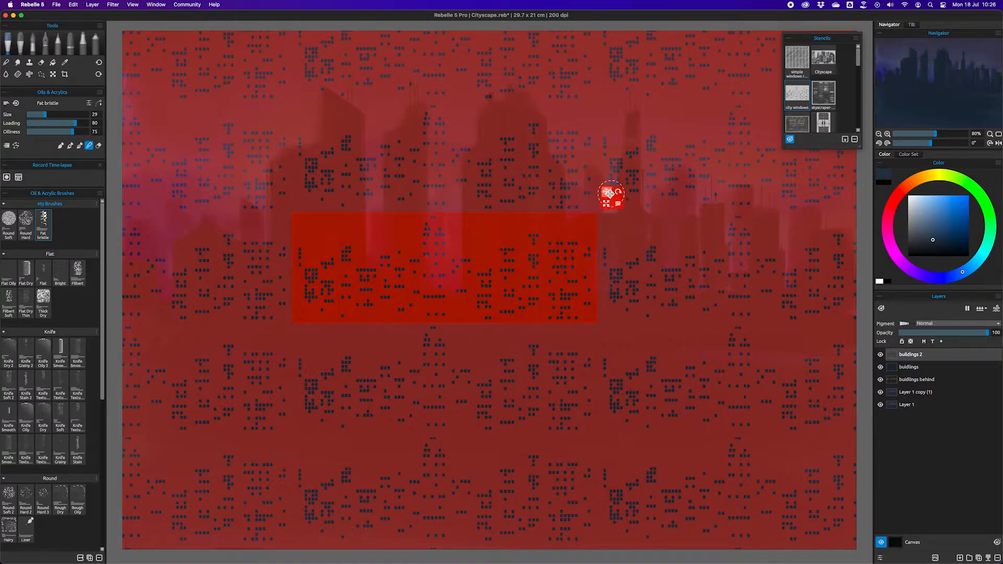
drag(606, 192, 621, 169)
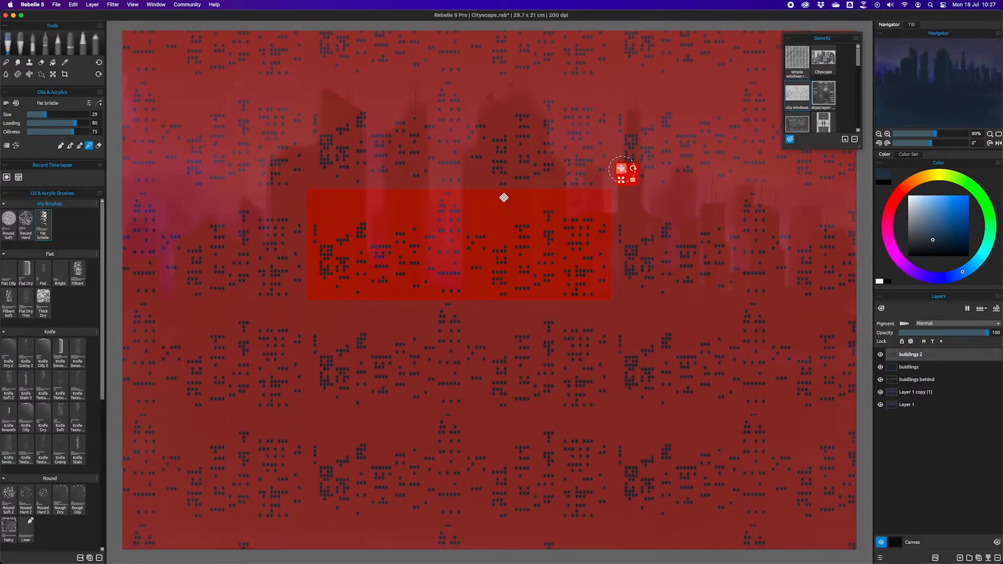
mouse_move(499, 209)
mouse_down()
mouse_move(522, 190)
mouse_move(503, 180)
mouse_move(521, 173)
mouse_move(504, 163)
mouse_move(488, 267)
mouse_move(472, 279)
mouse_move(449, 215)
mouse_up()
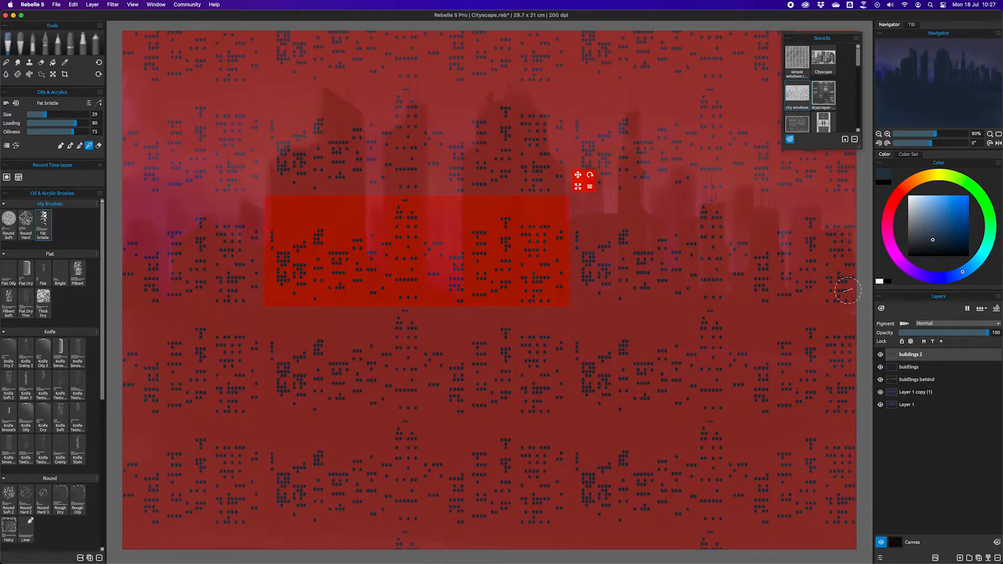
- Add a new layer above "buidlings 2" and rename it "windows"
click(959, 557)
double_click(909, 355)
text(windows)
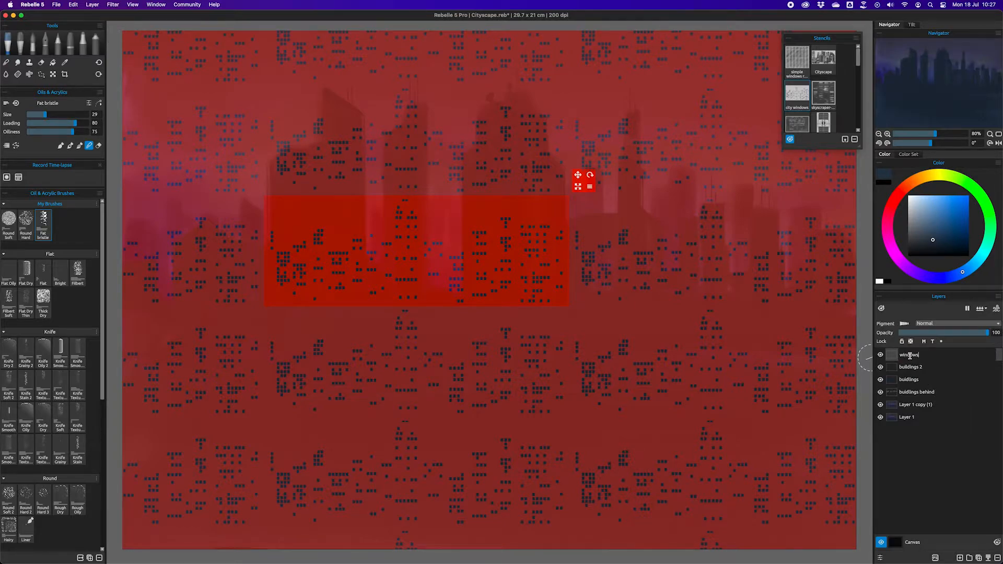
key(Return)
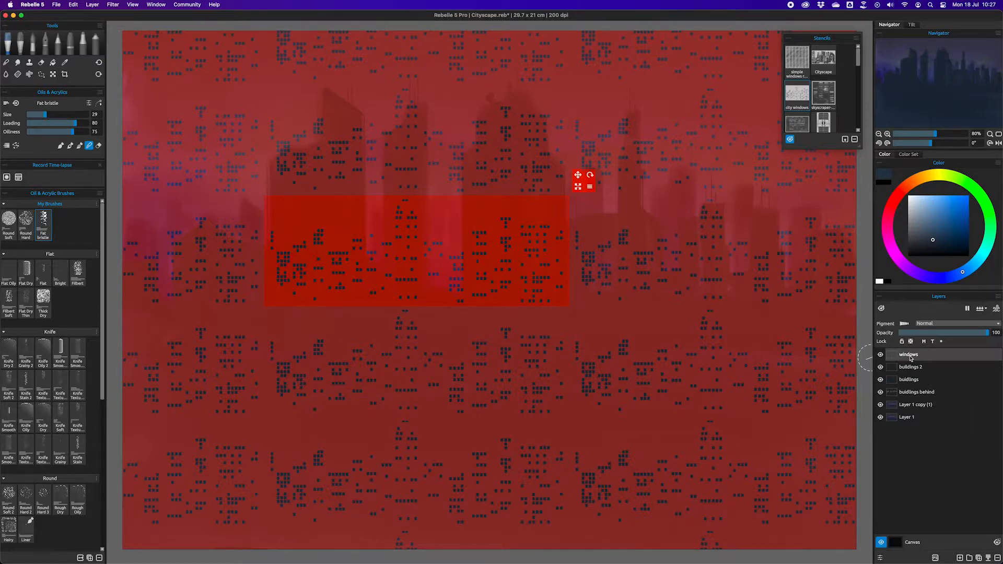
- Choose the Round Soft brush in painting mode and set its oiliness to 26
click(8, 222)
click(43, 133)
click(77, 145)
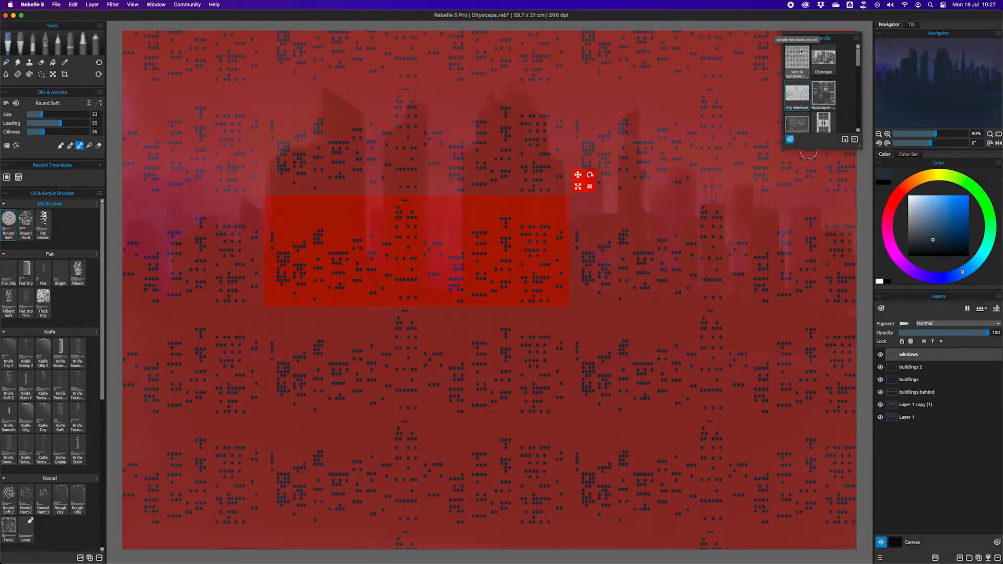
- Hide the stencil to view the painting and show it again
click(790, 140)
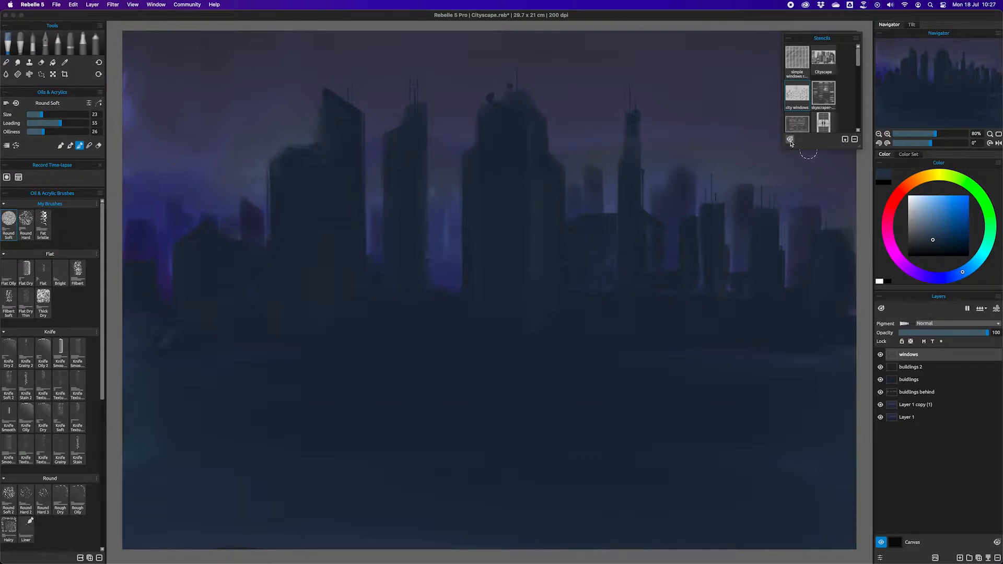
click(789, 140)
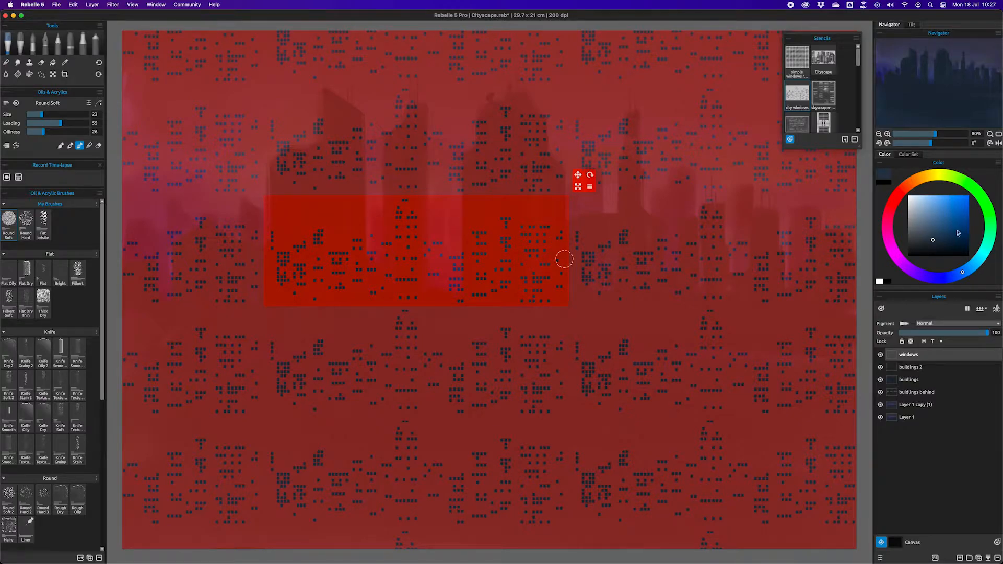
- Undo the dark test stroke and set the paint color to a light orange
key(super+z)
mouse_move(985, 249)
mouse_down()
mouse_move(980, 197)
mouse_move(907, 186)
mouse_move(942, 202)
mouse_up()
click(940, 209)
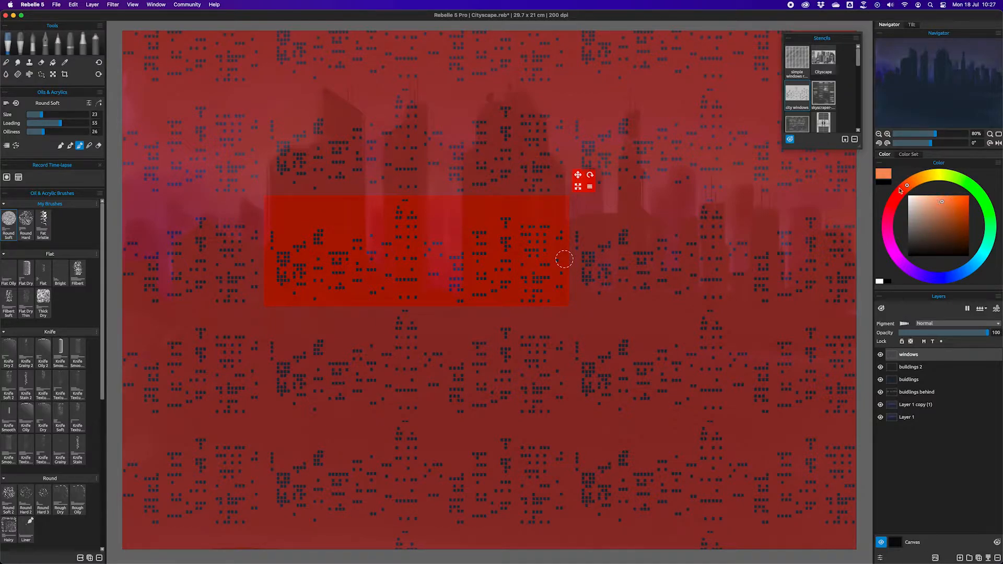
- Try painting orange windows through the stencil on the central tower's lower half, and hide the stencil
mouse_move(497, 221)
mouse_down()
mouse_move(529, 216)
mouse_move(536, 268)
mouse_up()
mouse_move(492, 233)
mouse_down()
mouse_move(490, 270)
mouse_move(525, 293)
mouse_move(554, 282)
mouse_up()
click(789, 139)
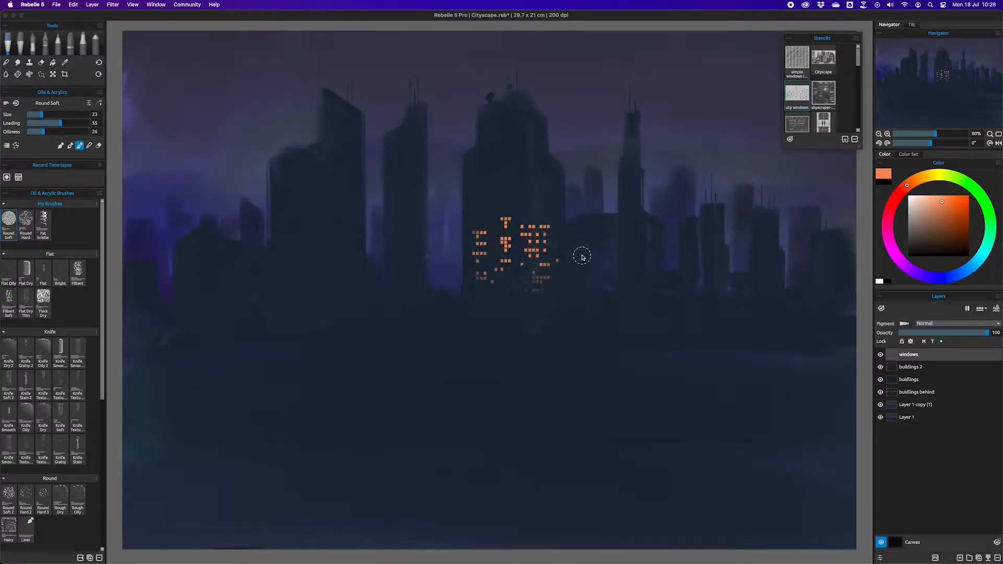
- Try painting over the central tower with the stencil hidden, and undo the orange strokes
mouse_move(504, 170)
mouse_down()
mouse_move(493, 177)
mouse_move(522, 202)
mouse_move(515, 232)
mouse_move(545, 237)
mouse_up()
key(super+z)
key(super+z)
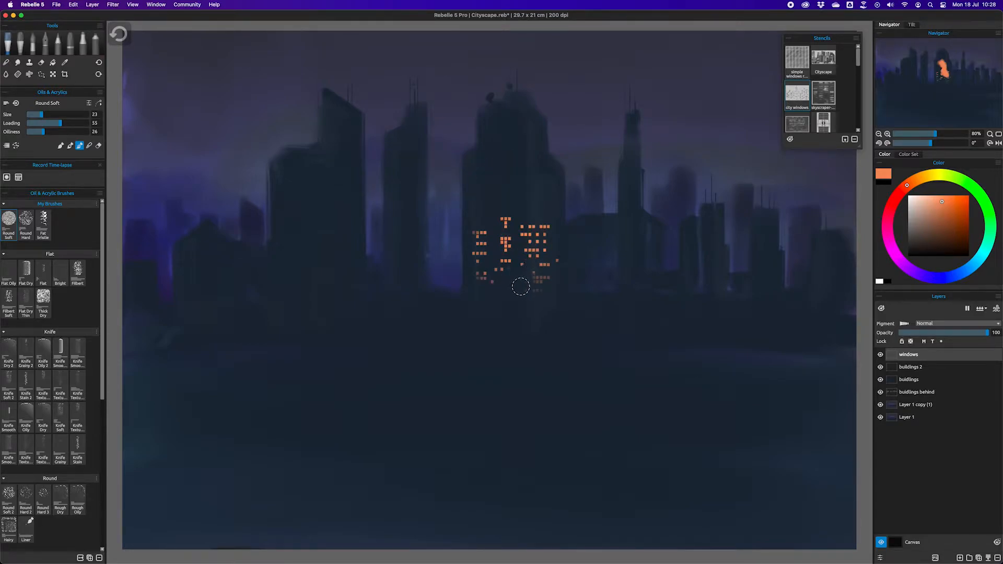
key(super+z)
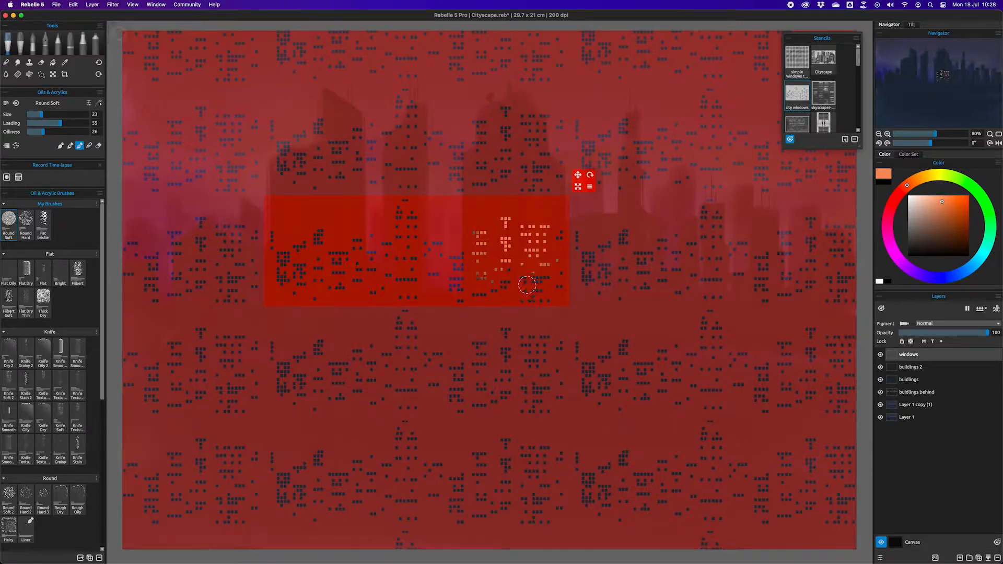
- Enable Keep Stencils Active When Hidden and hide the stencil
click(856, 38)
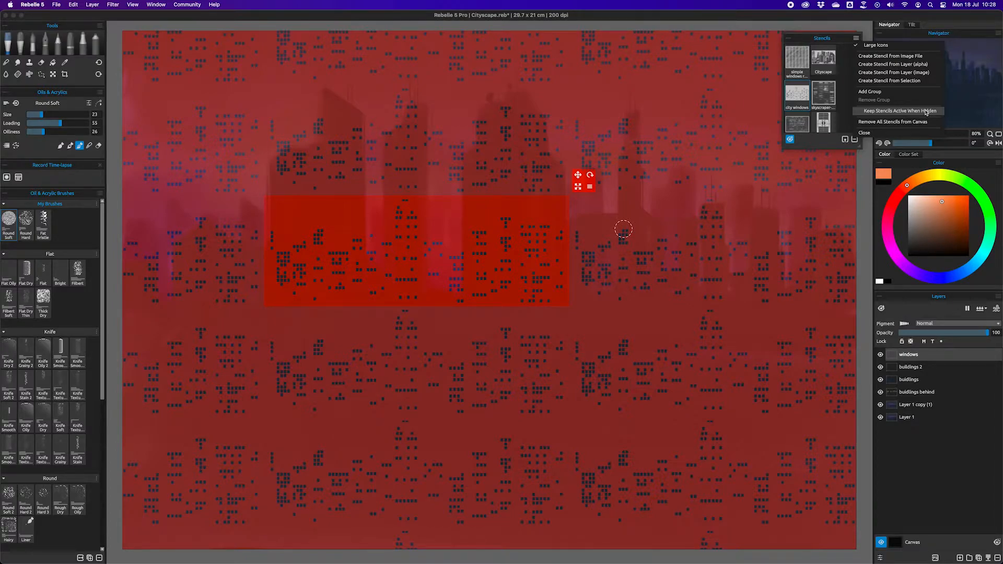
click(926, 111)
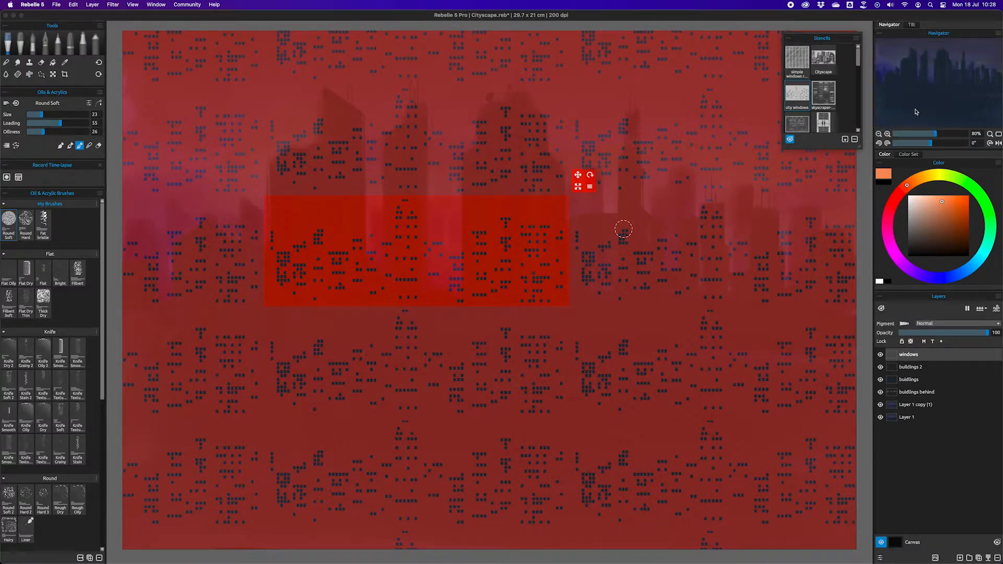
click(789, 139)
- Paint scattered orange windows through the hidden stencil on the towers across the skyline with the brush at size 13
drag(511, 216, 497, 222)
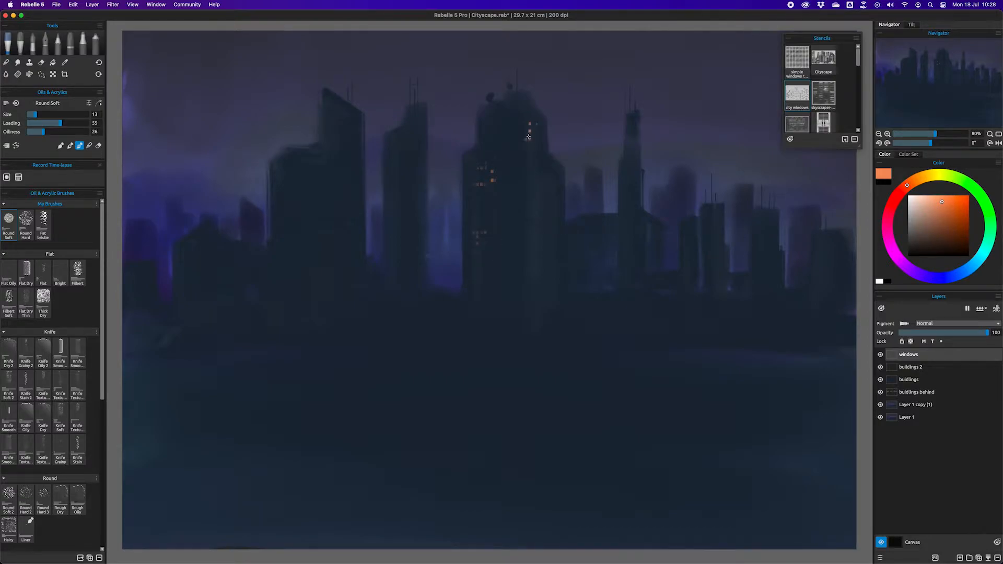
drag(534, 167, 535, 189)
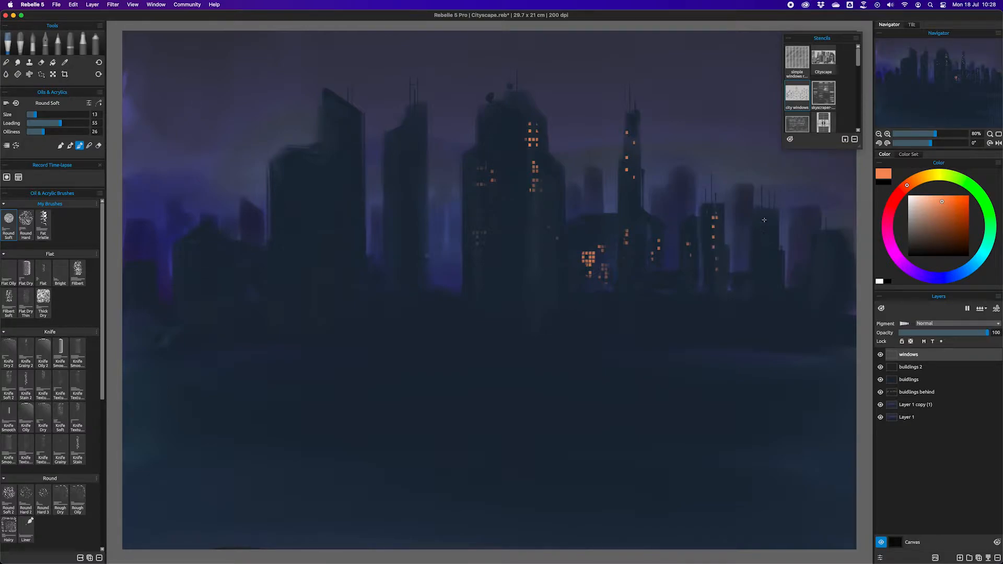
drag(782, 272, 782, 279)
drag(837, 257, 841, 282)
drag(341, 178, 338, 144)
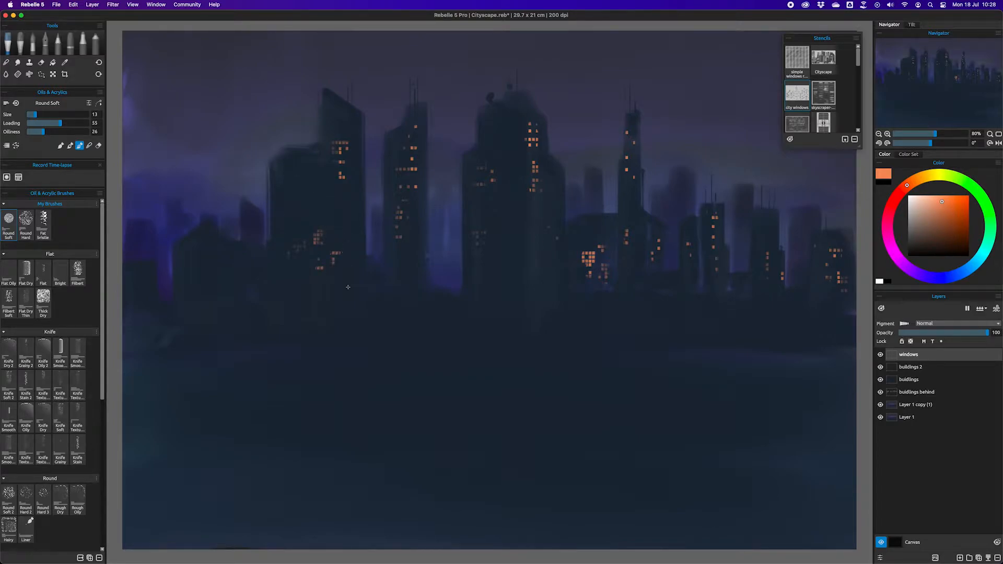
drag(201, 248, 199, 238)
drag(149, 278, 148, 289)
- Enlarge the brush to size 23 and add more orange windows on the central tower and along the base of the skyline
key(])
key(])
drag(510, 239, 510, 295)
drag(511, 294, 517, 261)
mouse_move(637, 294)
mouse_down()
mouse_move(697, 304)
mouse_move(772, 297)
mouse_up()
drag(196, 329, 200, 331)
drag(170, 344, 255, 332)
drag(502, 329, 511, 330)
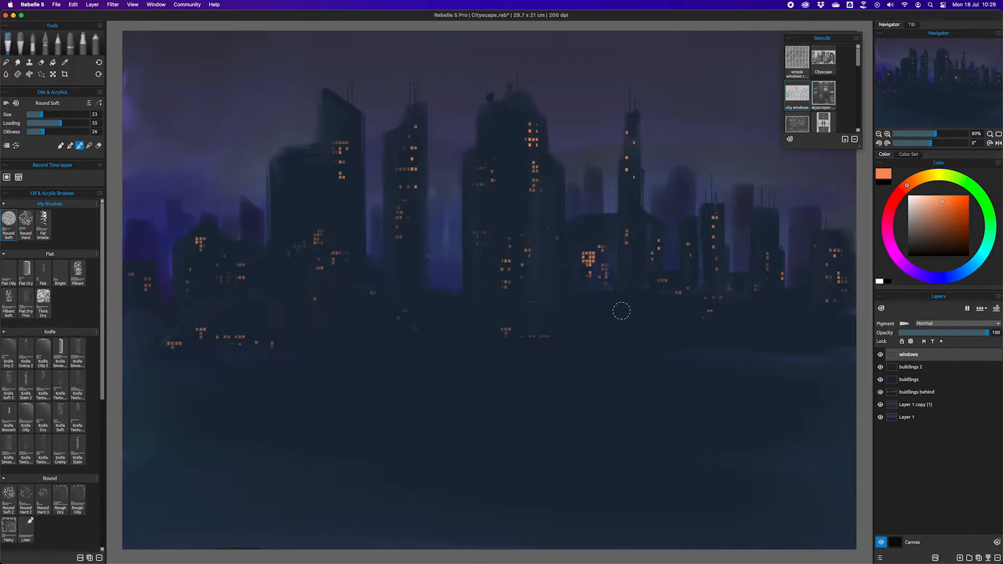
drag(532, 252, 545, 230)
scroll(718, 215, down, 2)
scroll(717, 215, up, 1)
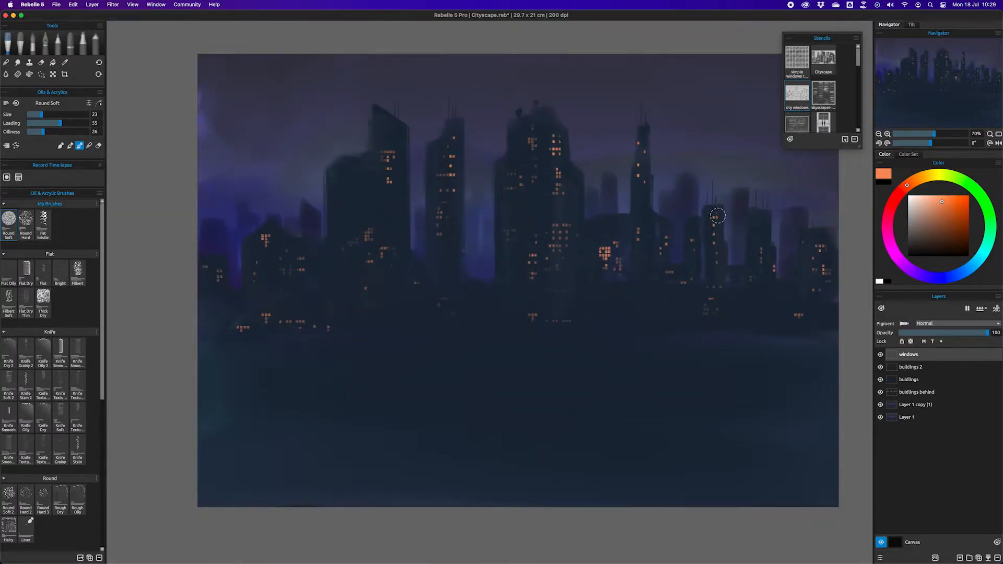
- Paint more orange windows at the top of the tower near the skyline's right end
drag(735, 219, 705, 223)
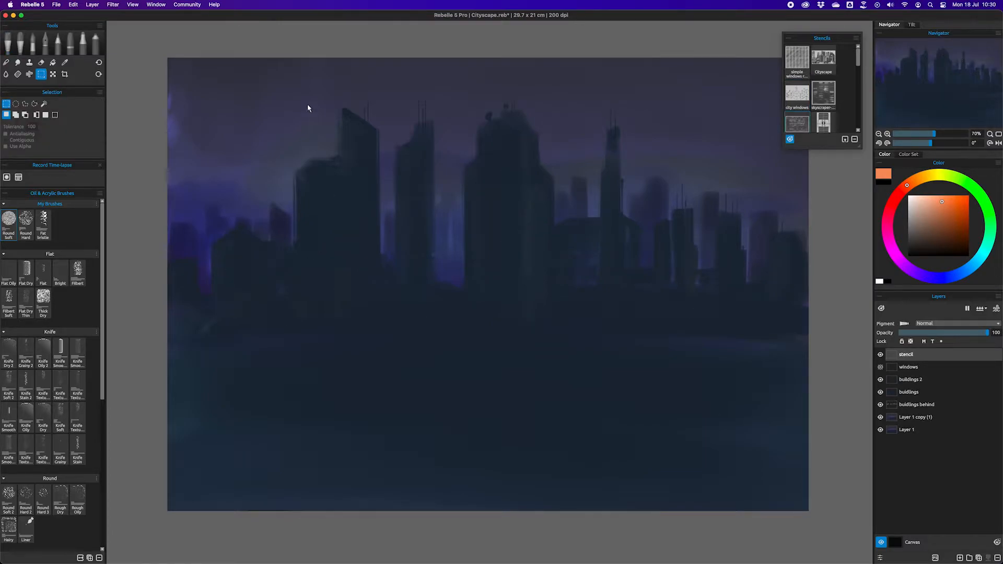
- Combine five small adjacent rectangular selections above the left tower and fill them with orange paint
drag(305, 102, 320, 116)
click(15, 114)
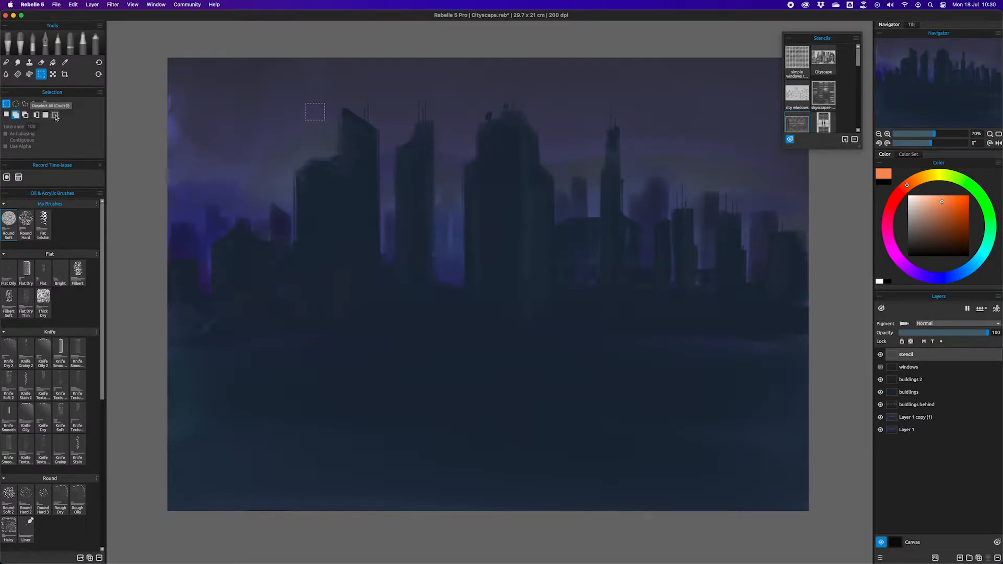
drag(328, 104, 344, 120)
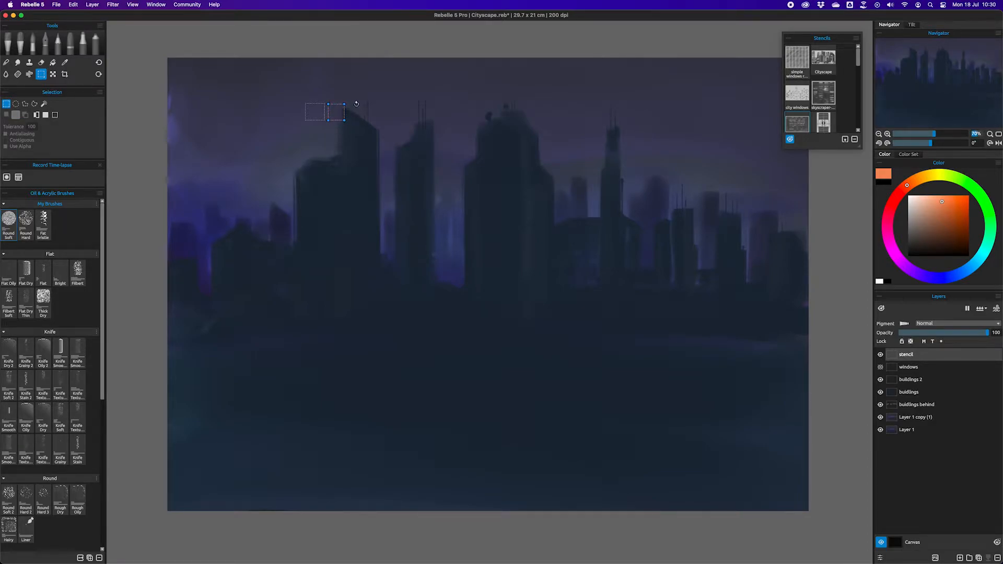
click(362, 111)
drag(305, 125, 343, 140)
click(342, 148)
click(349, 195)
drag(346, 102, 360, 118)
click(385, 201)
key(b)
drag(325, 107, 358, 152)
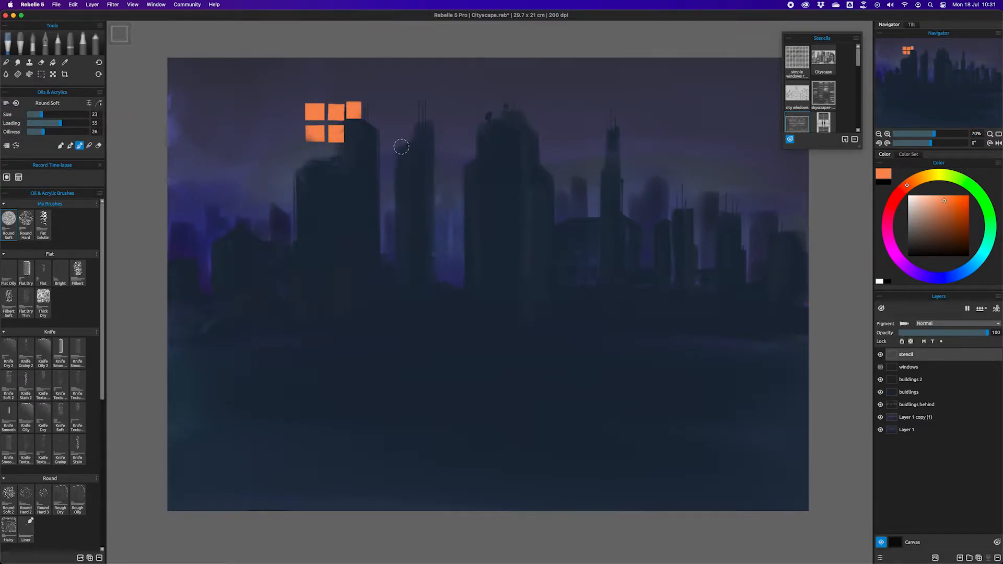
- Select a larger square over the top of the second tower and paint it orange
click(44, 75)
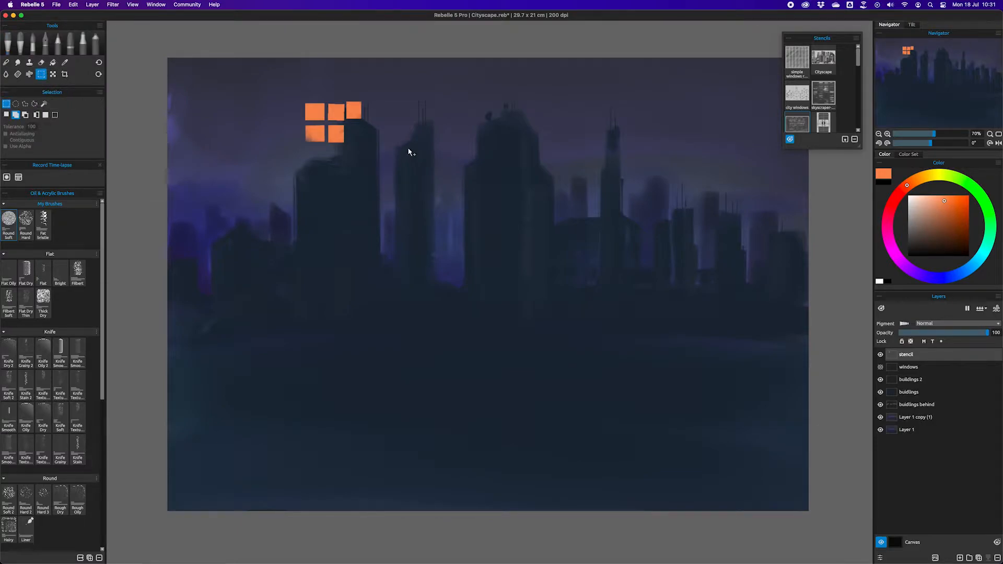
mouse_move(409, 128)
mouse_down()
mouse_move(456, 171)
mouse_move(416, 139)
mouse_move(436, 173)
mouse_up()
key(b)
- Clear the selection, erase the five small orange windows above the left tower and return to the brush
key(e)
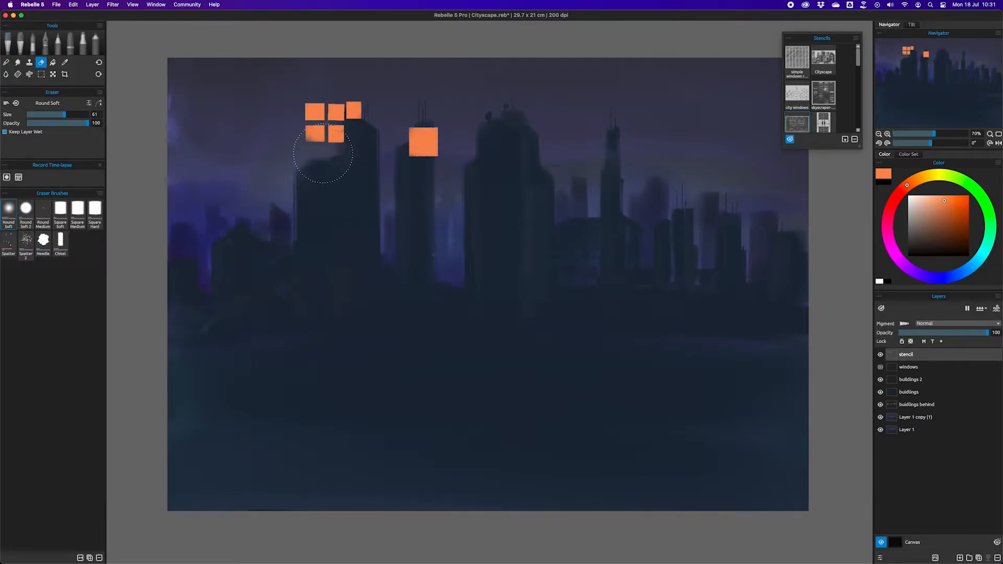
key(super+alt)
key(super+d)
mouse_move(336, 161)
mouse_down()
mouse_move(358, 96)
mouse_move(317, 140)
mouse_move(347, 89)
mouse_move(327, 167)
mouse_up()
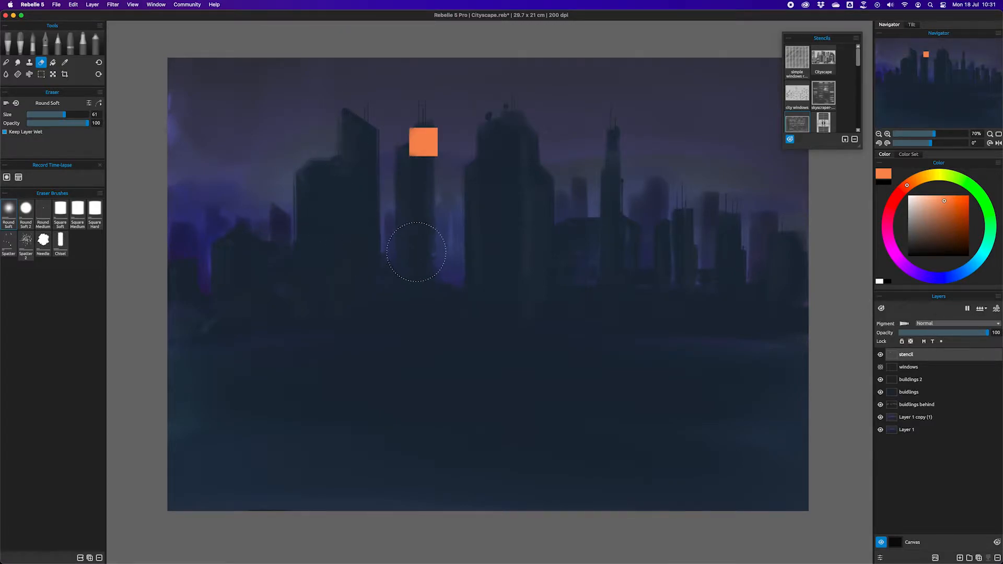
key(e)
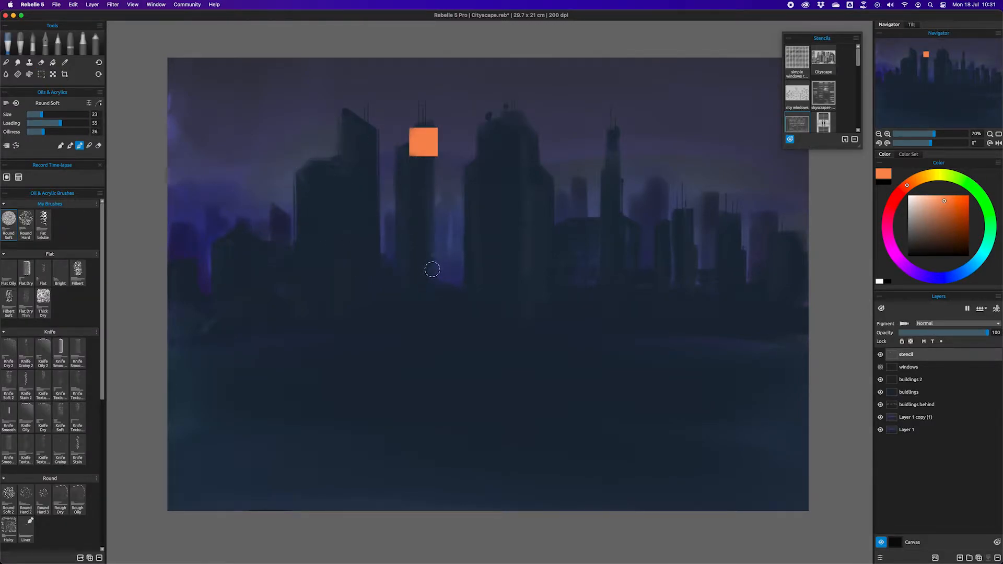
- Transform the stencil layer to move the remaining orange square over to the sky beside the left tower
key(super+t)
drag(424, 142, 294, 132)
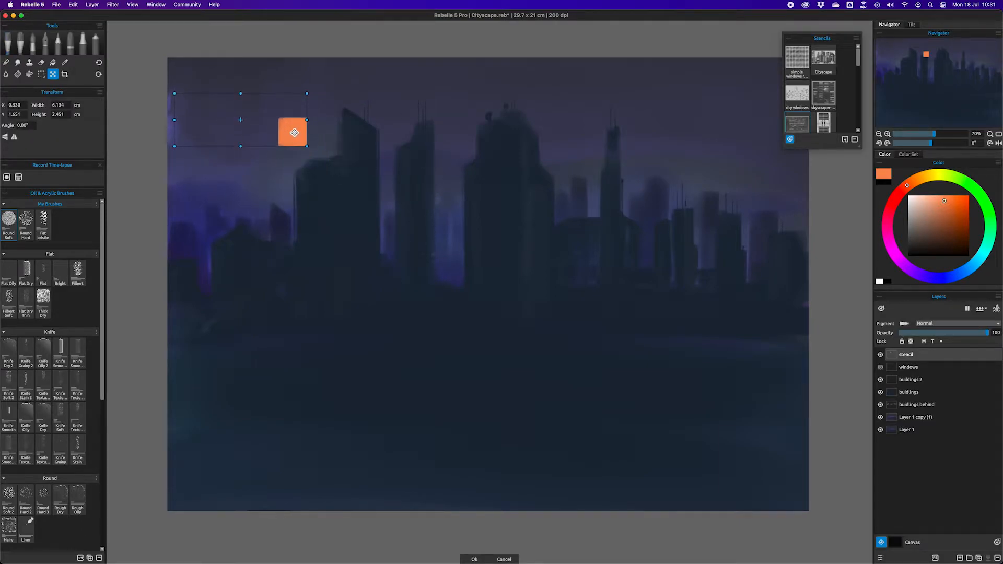
key(Return)
- Delete the stencil layer and add a new layer named "window copy"
click(996, 558)
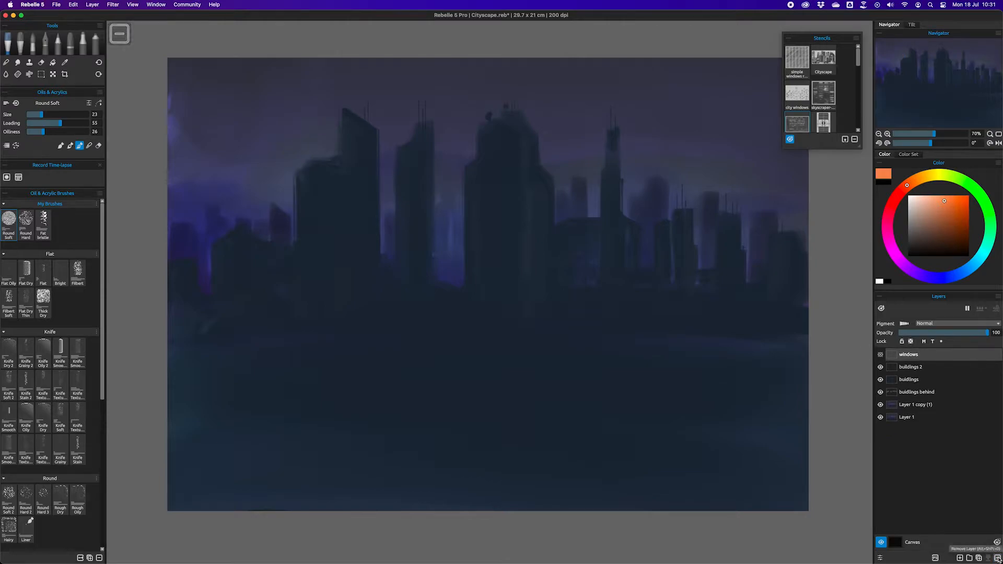
click(964, 558)
text(window)
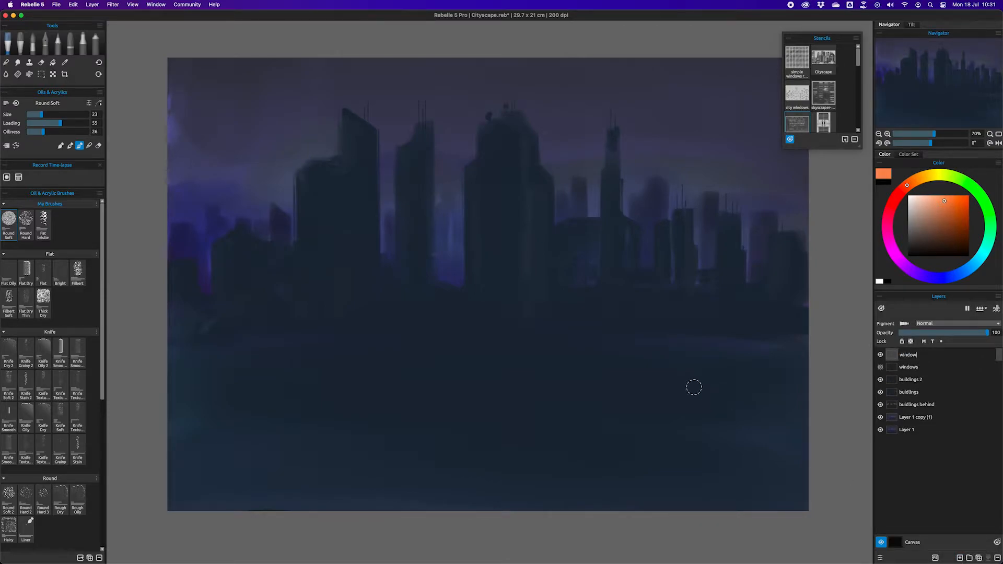
text( copy)
key(Return)
- Select a square area over the left tower and paint it orange with the Round Soft brush
click(41, 74)
drag(334, 141, 382, 191)
key(b)
mouse_move(337, 151)
mouse_down()
mouse_move(363, 148)
mouse_move(382, 172)
mouse_move(356, 165)
mouse_move(337, 234)
mouse_move(345, 134)
mouse_up()
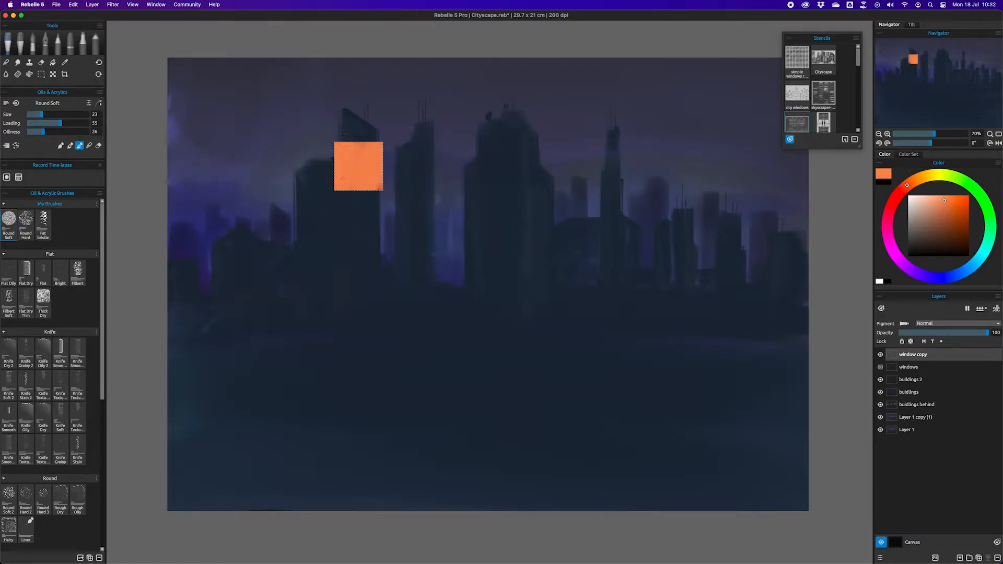
- Undo the orange strokes in the square and repaint it with the brush at size 51, leaving a faded lower edge
key(super+z)
key(super+z)
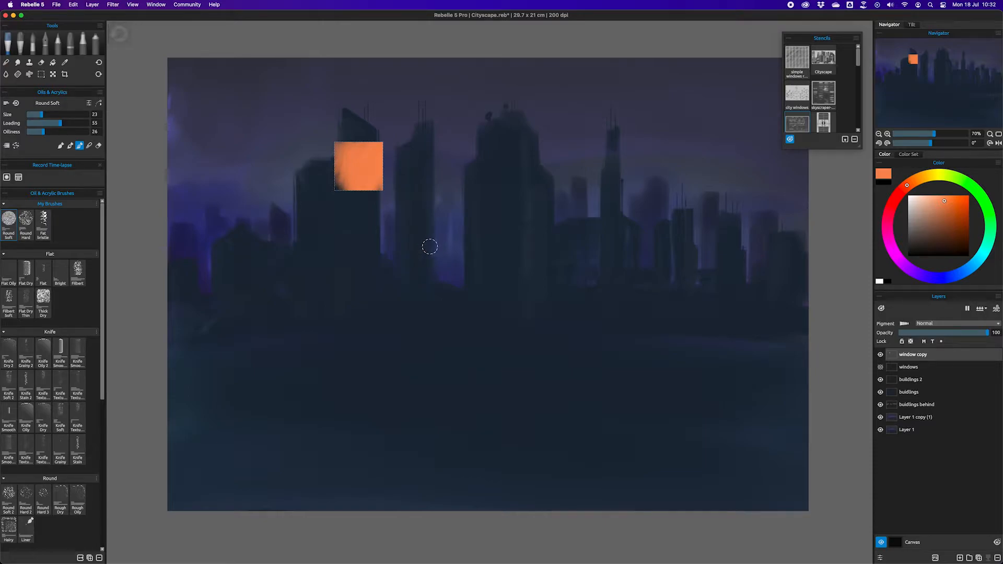
key(super+z)
mouse_move(351, 150)
mouse_down()
mouse_move(407, 160)
mouse_move(365, 144)
mouse_move(354, 198)
mouse_move(368, 148)
mouse_move(374, 156)
mouse_move(340, 218)
mouse_move(427, 134)
mouse_move(402, 141)
mouse_up()
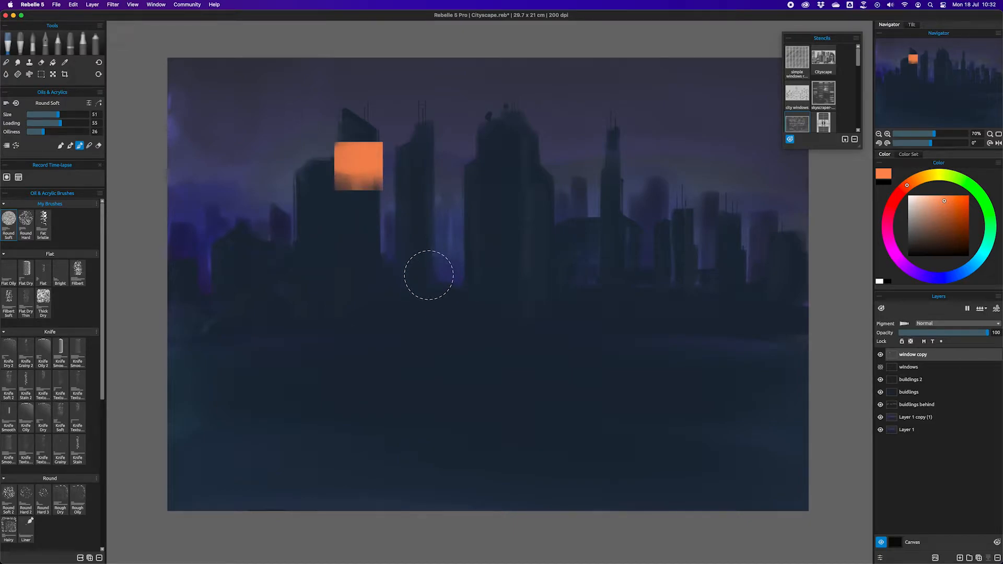
- Duplicate the window copy layer twelve times
key(super+t)
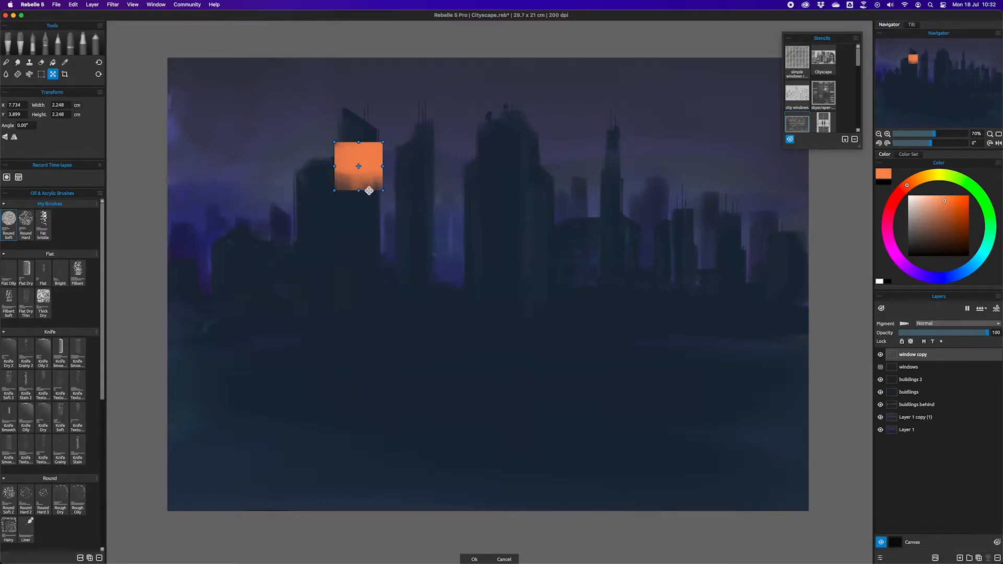
key(Return)
key(super+shift+d)
key(super+shift+d)
key(super+shift+d)
key(super+shift+d)
key(super+shift+d)
key(super+shift+d)
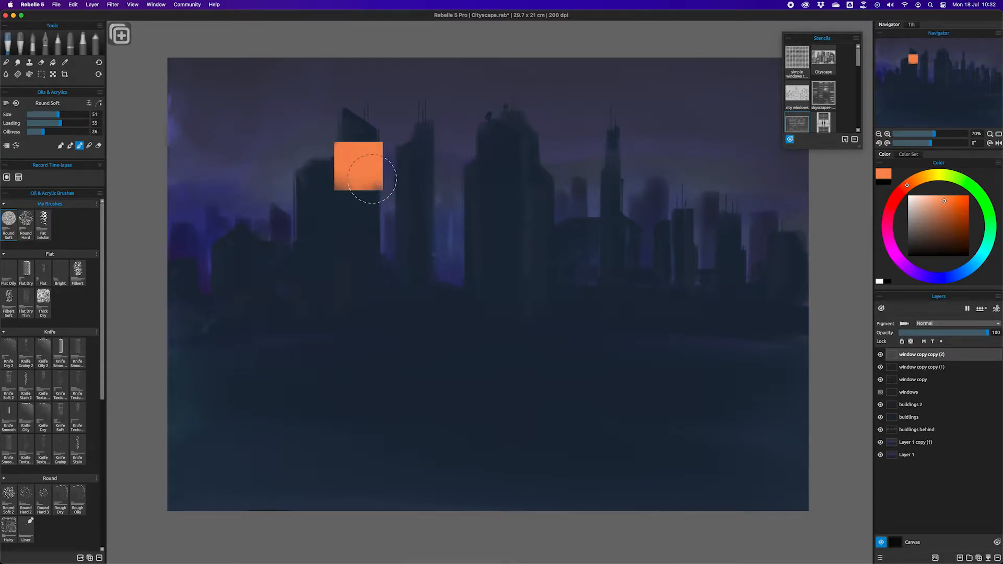
key(super+shift+d)
key(super+shift+d)
key(super+shift+d)
key(super+shift+d)
key(super+shift+d)
key(super+shift+d)
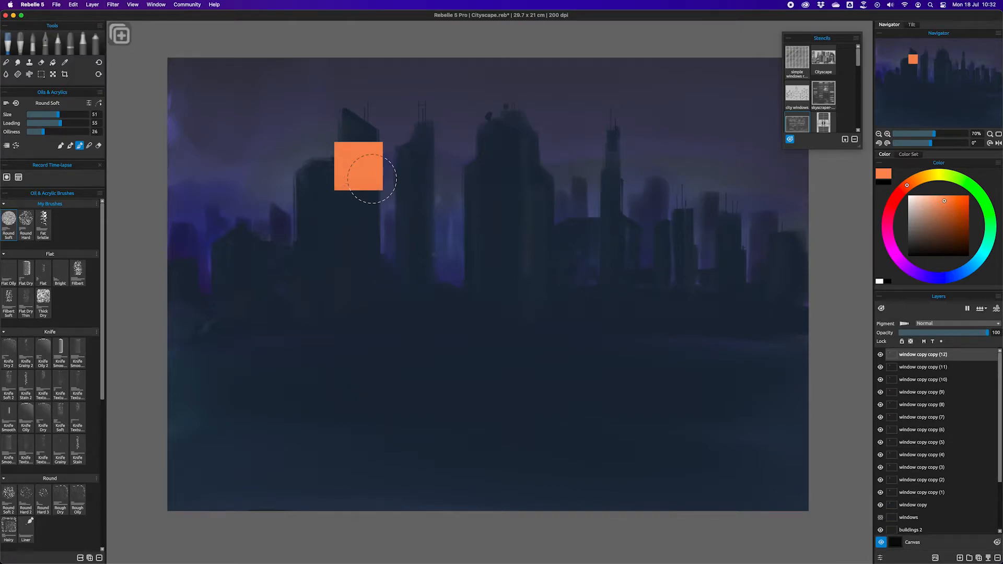
- Shift the stacked copies sideways from the original, leaving one behind, to build a row of three evenly spaced squares
click(925, 505)
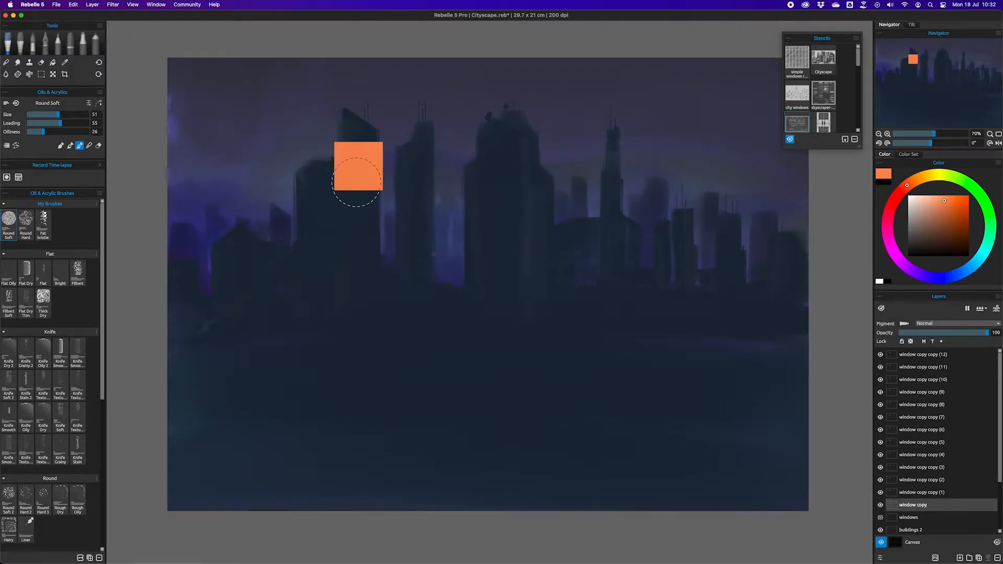
click(941, 492)
shift+click(939, 355)
key(t)
drag(365, 182, 417, 182)
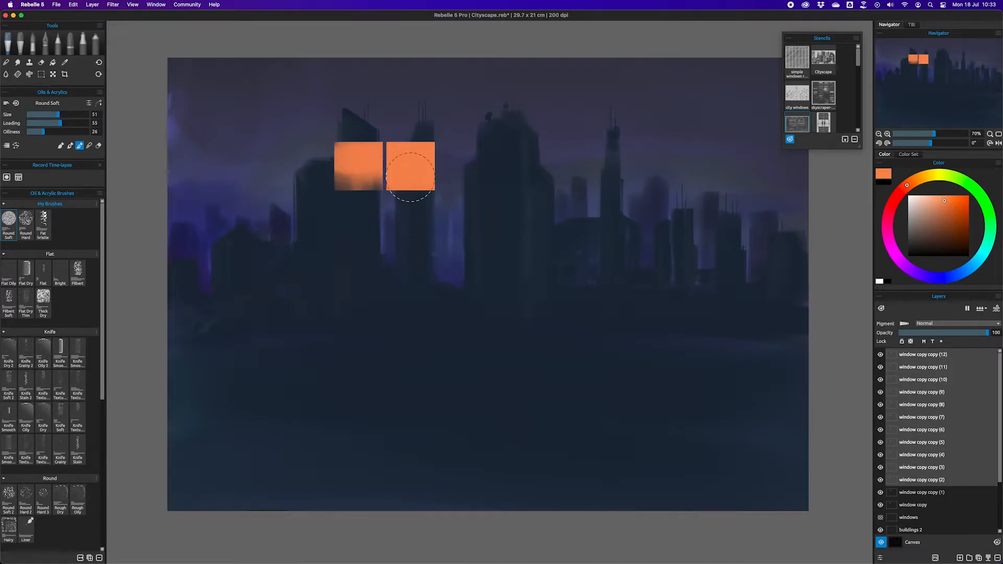
drag(419, 181, 471, 182)
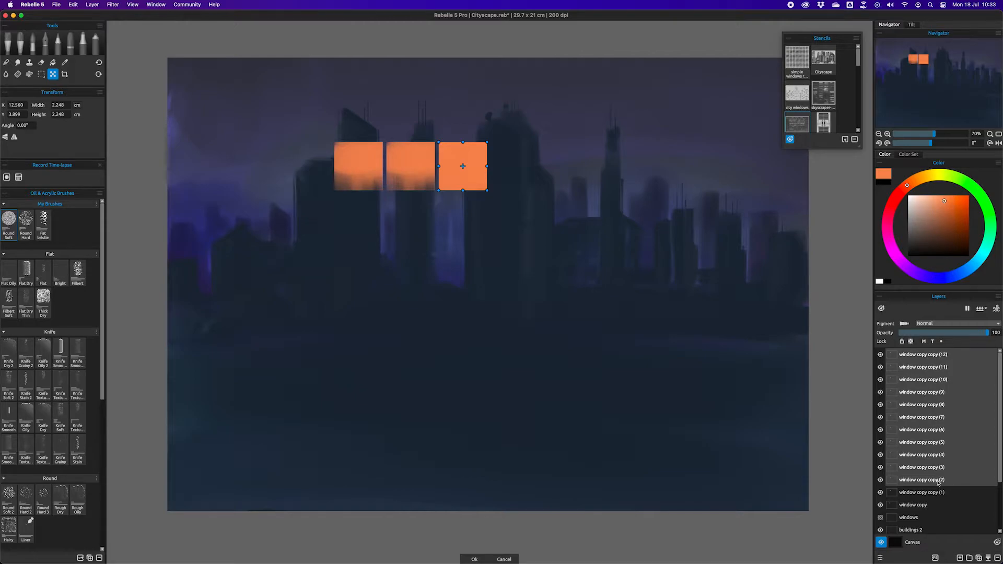
- Move the remaining copies to a second row, leaving one square under each end of the first row
drag(473, 165, 479, 226)
super+click(990, 466)
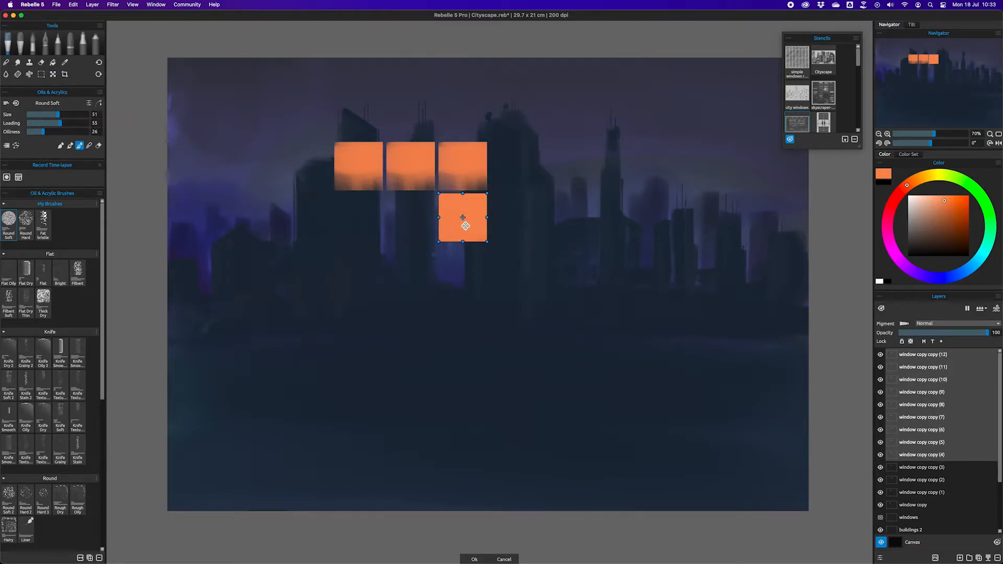
key(t)
drag(472, 209, 371, 207)
super+click(943, 453)
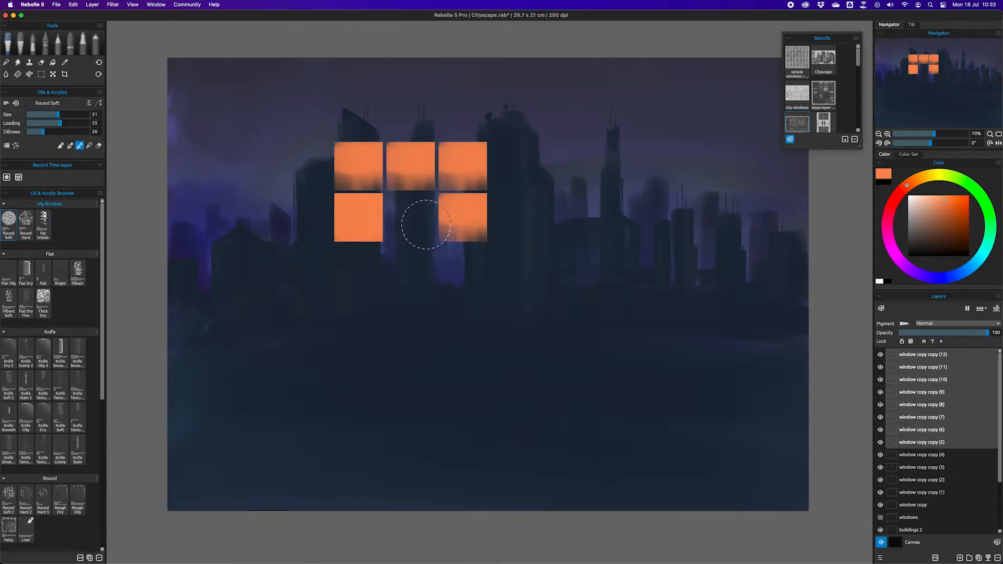
- Spread window copies 5 to 10 over the dark foreground below the skyline, leaving one square at each spot
key(t)
mouse_move(372, 227)
mouse_down()
mouse_move(371, 352)
mouse_move(526, 352)
mouse_move(527, 455)
mouse_move(311, 450)
mouse_up()
key(b)
key(t)
super+click(955, 431)
key(t)
super+click(954, 417)
key(t)
super+click(954, 405)
key(t)
super+click(954, 393)
key(t)
super+click(954, 380)
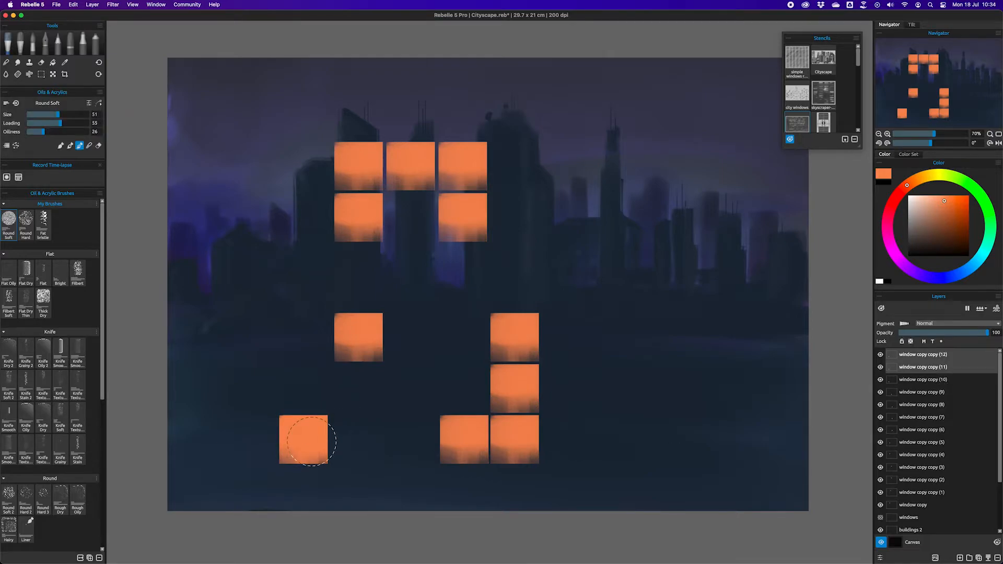
- Place window copy 11 directly above the lower-left square and copy 12 in the sky above the left tower
key(t)
drag(318, 443, 318, 123)
super+click(954, 367)
key(t)
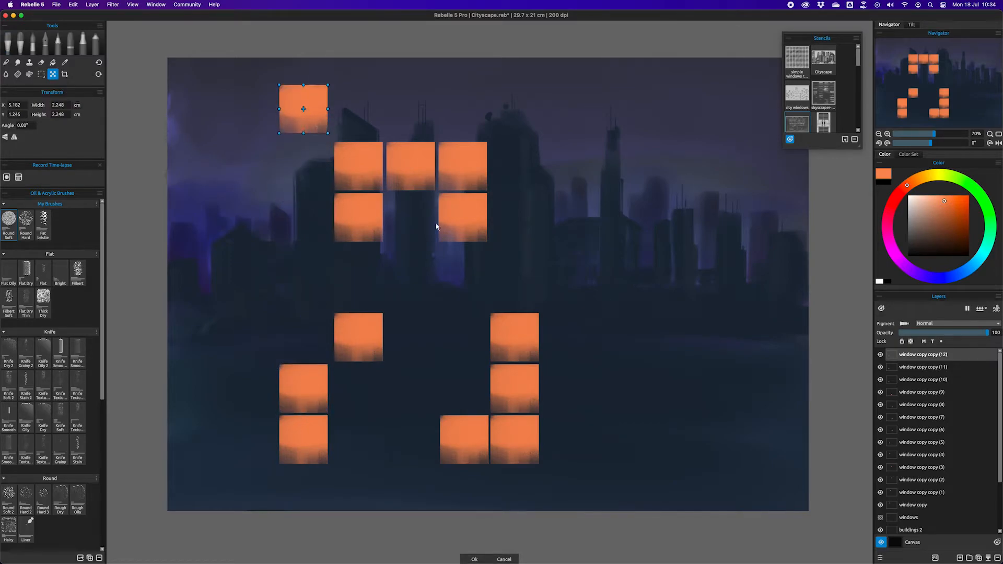
- Rotate window copy 12 by half a turn so its faded edge faces up
super+click(961, 357)
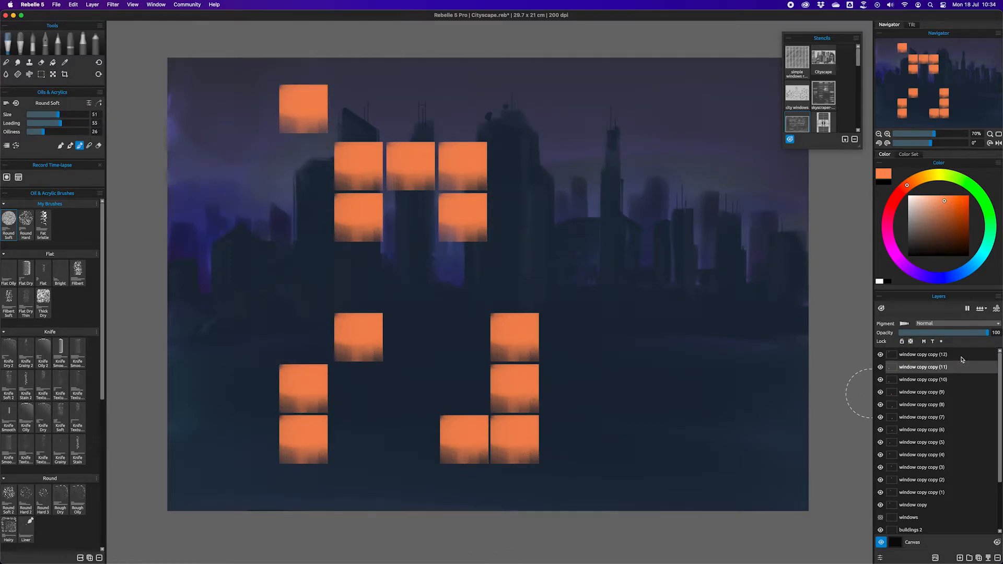
click(961, 357)
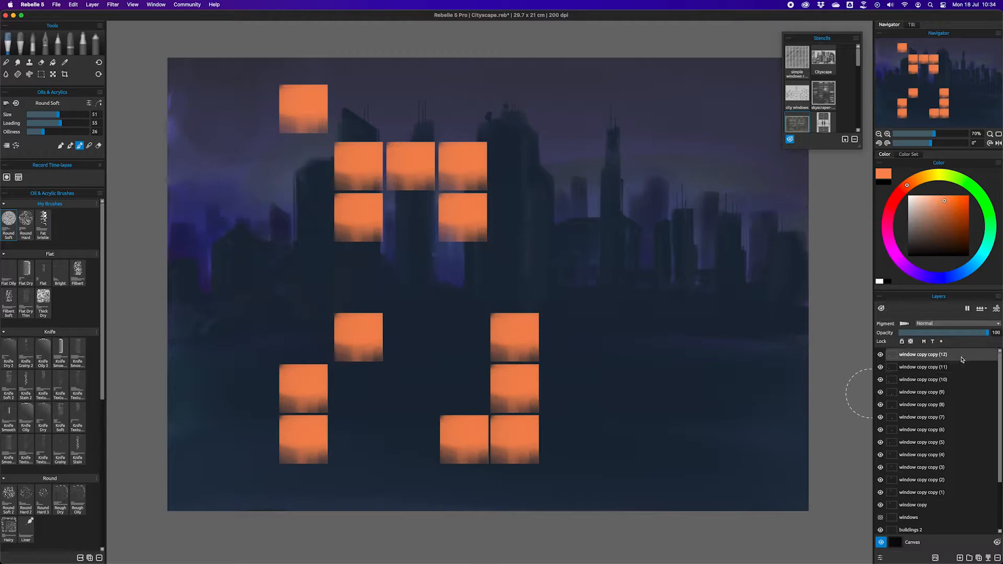
key(t)
mouse_move(315, 86)
mouse_down()
mouse_move(297, 151)
mouse_move(287, 149)
mouse_up()
key(Return)
- Select window copies 4, 5 and 8, rotate them together by 90° and move them up over the skyline
click(921, 404)
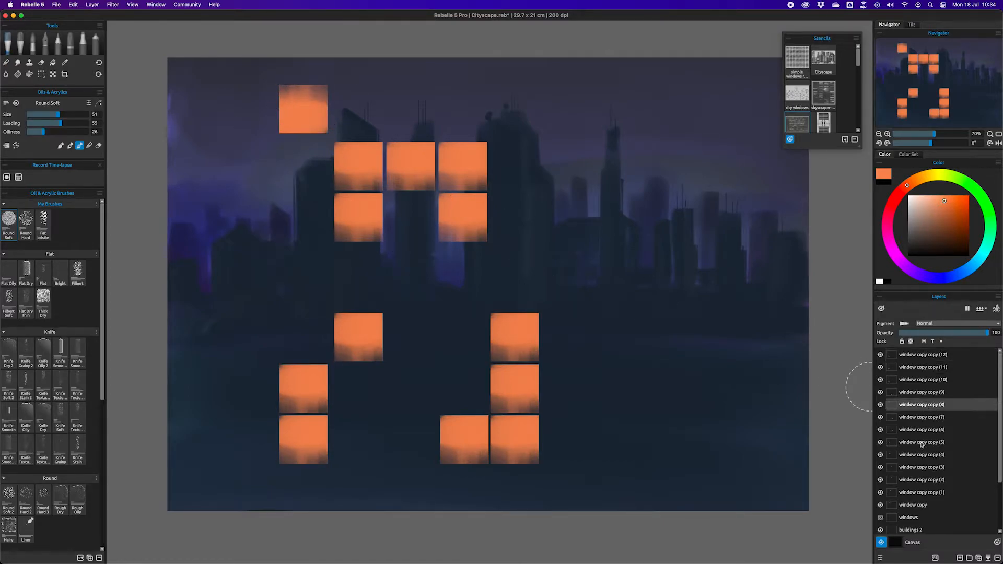
super+click(921, 442)
super+click(922, 454)
key(t)
drag(552, 268, 448, 211)
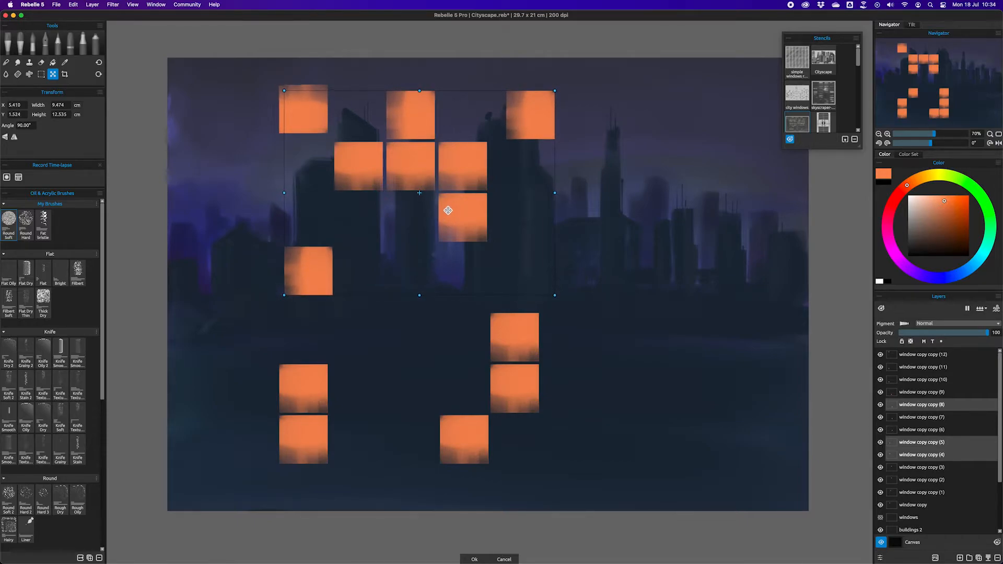
key(Return)
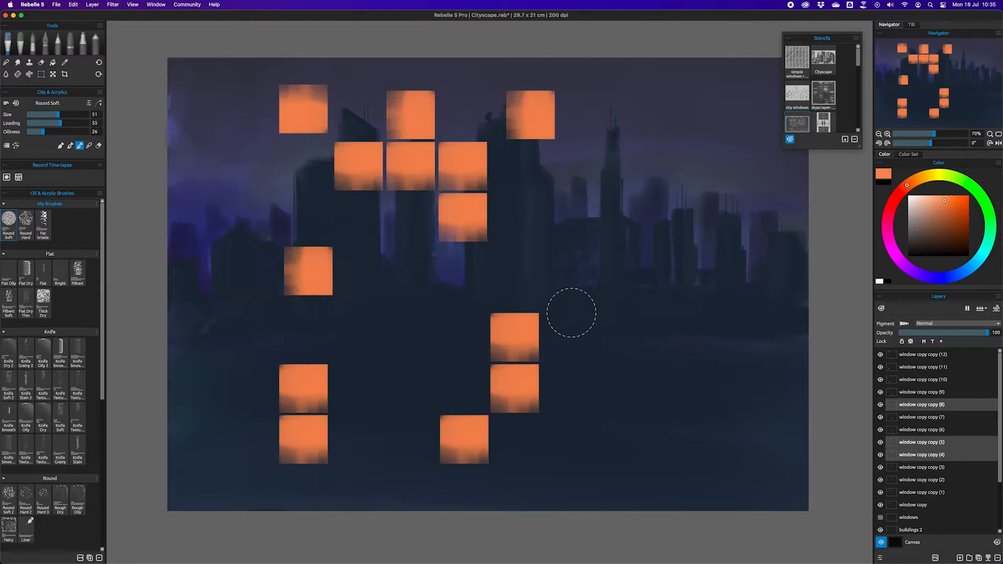
- Merge the window copy layer and all twelve copies into one layer, and toggle its visibility to check it
click(923, 507)
shift+click(940, 356)
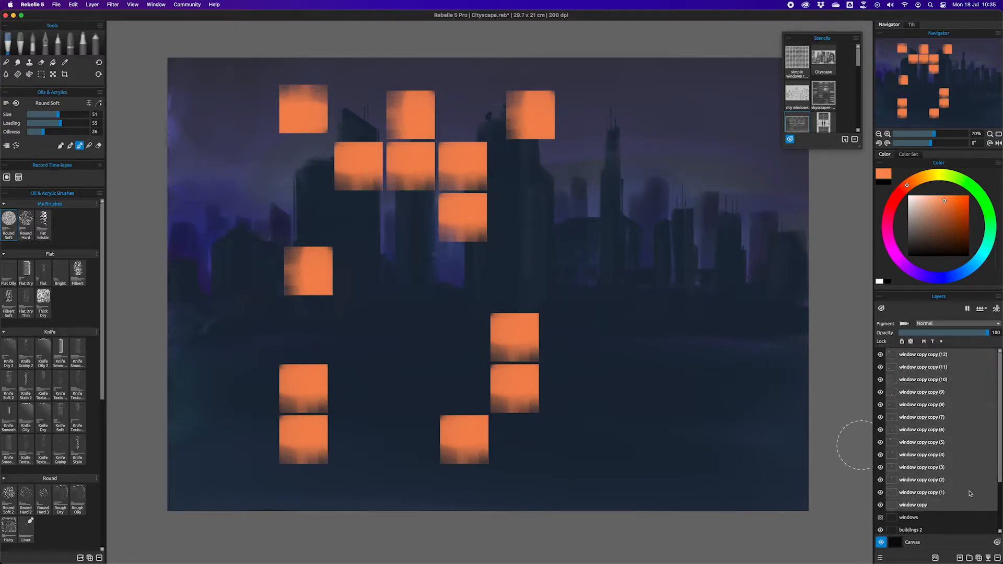
click(987, 557)
click(880, 355)
click(880, 354)
- Shift the merged windows toward the left edge, duplicate the layer, and fit the duplicate beside them rotated by half a turn
key(super+t)
drag(496, 331, 644, 319)
click(977, 558)
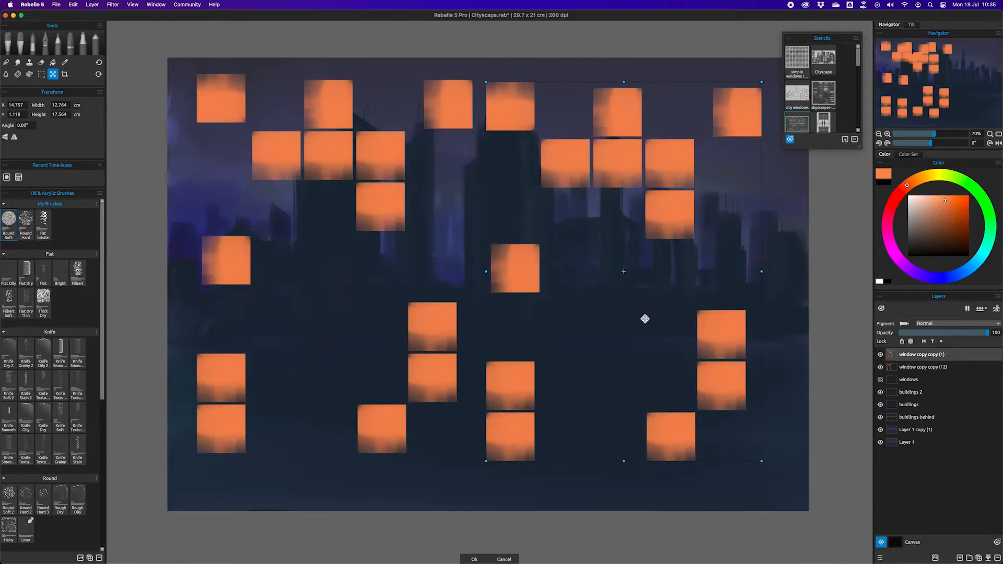
drag(774, 317, 500, 235)
mouse_move(571, 304)
mouse_down()
mouse_move(532, 325)
mouse_move(504, 305)
mouse_up()
key(Return)
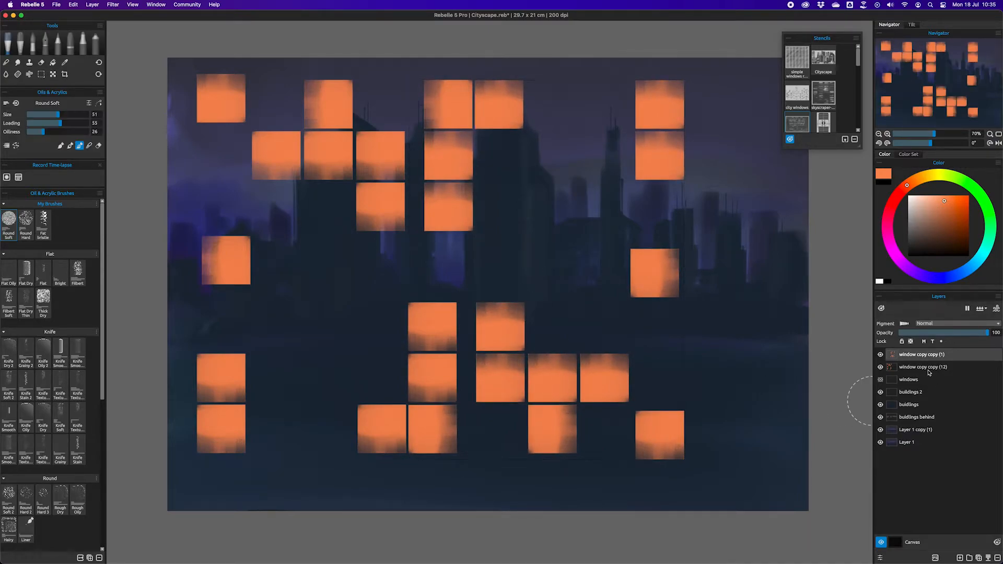
- Lasso the lower five-window cluster on the duplicate layer and move it up beside and beneath the lone window
click(42, 74)
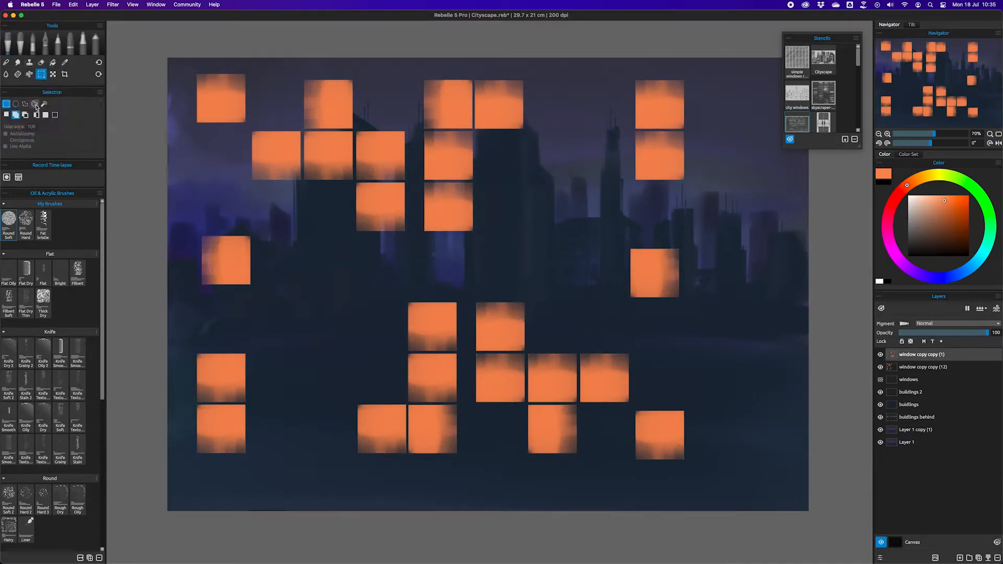
mouse_move(531, 475)
mouse_down()
mouse_move(642, 396)
mouse_move(495, 278)
mouse_up()
key(super+t)
mouse_move(577, 358)
mouse_down()
mouse_move(578, 215)
mouse_move(625, 197)
mouse_move(688, 224)
mouse_move(637, 329)
mouse_move(626, 303)
mouse_up()
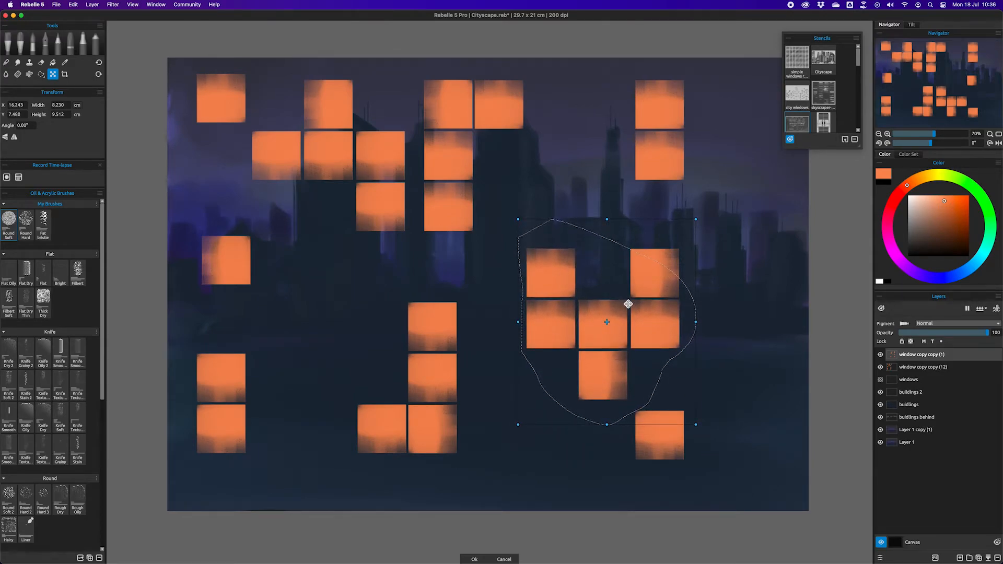
key(Return)
- Lasso the upper-left window of the five-window cluster on the duplicate layer and move it down to the cluster's bottom row
click(565, 228)
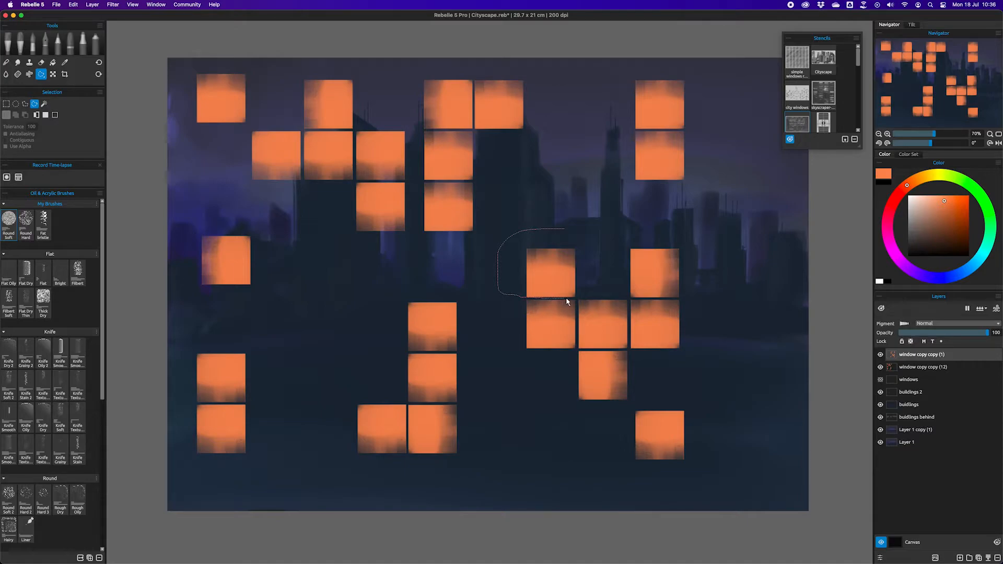
mouse_move(587, 284)
mouse_down()
mouse_move(581, 226)
mouse_move(569, 368)
mouse_up()
key(t)
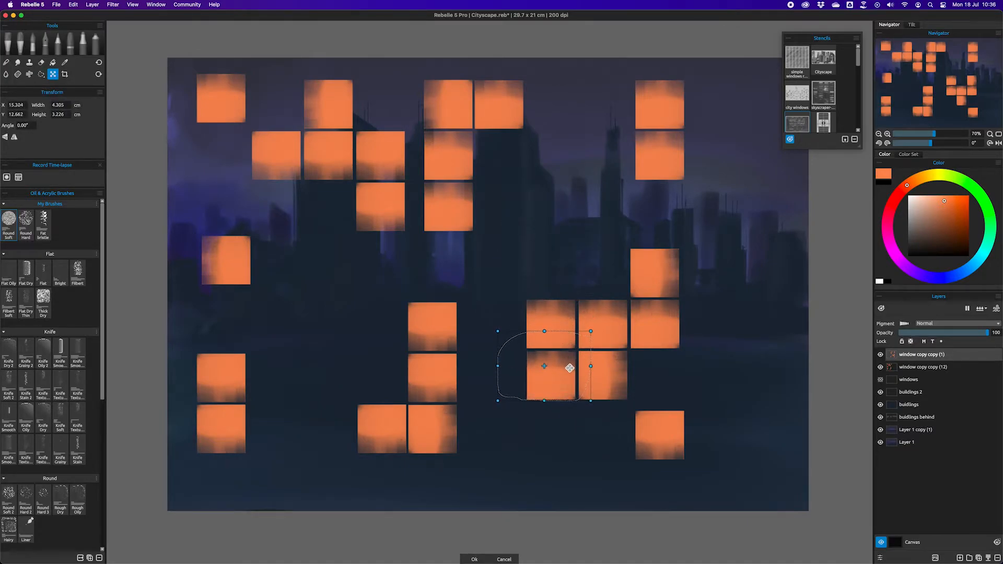
key(Return)
key(super+d)
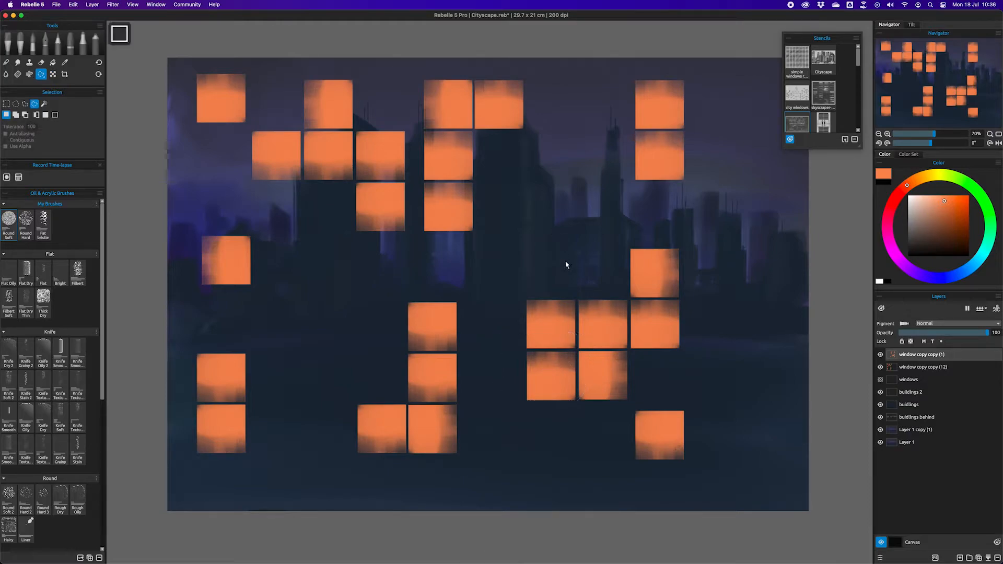
- Merge the two window copy layers into one layer
scroll(580, 275, down, 2)
shift+click(938, 371)
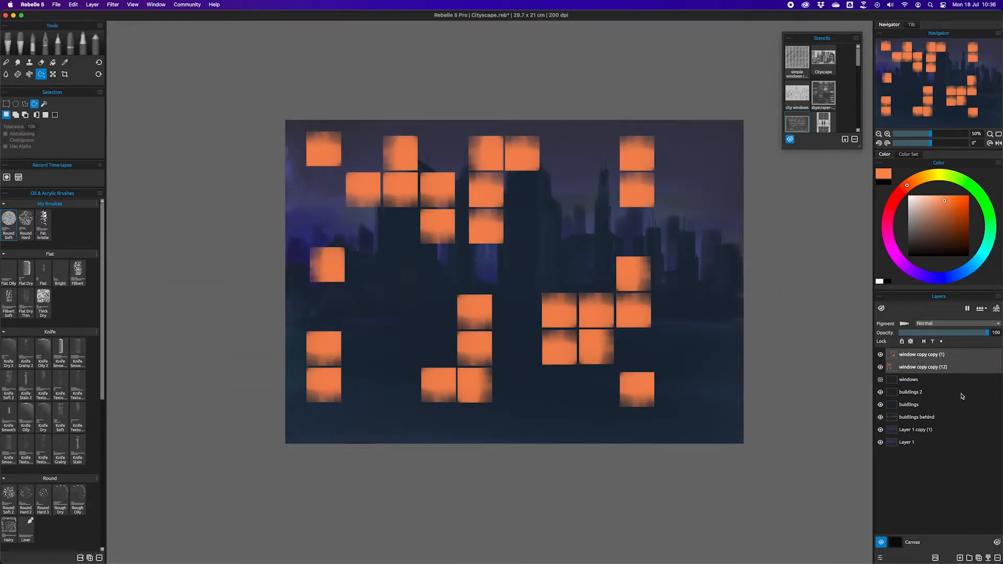
click(988, 556)
- Shrink the merged windows toward the canvas's upper-left corner, and place a duplicate of the layer to their lower right
key(t)
drag(654, 407, 637, 349)
key(Return)
click(978, 557)
key(t)
- Lasso the lone window and the J-shaped four-window cluster on the duplicate layer and move them to the canvas's lower-left area
key(s)
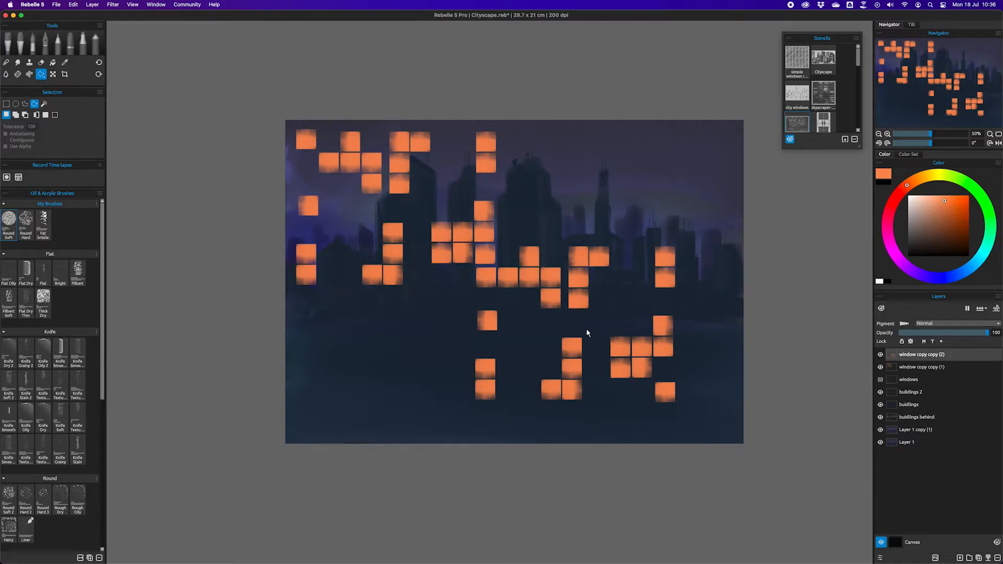
mouse_move(586, 328)
mouse_down()
mouse_move(500, 307)
mouse_move(472, 335)
mouse_move(604, 418)
mouse_move(599, 340)
mouse_move(586, 329)
mouse_up()
key(t)
mouse_move(571, 362)
mouse_down()
mouse_move(403, 364)
mouse_move(428, 365)
mouse_up()
scroll(344, 334, up, 3)
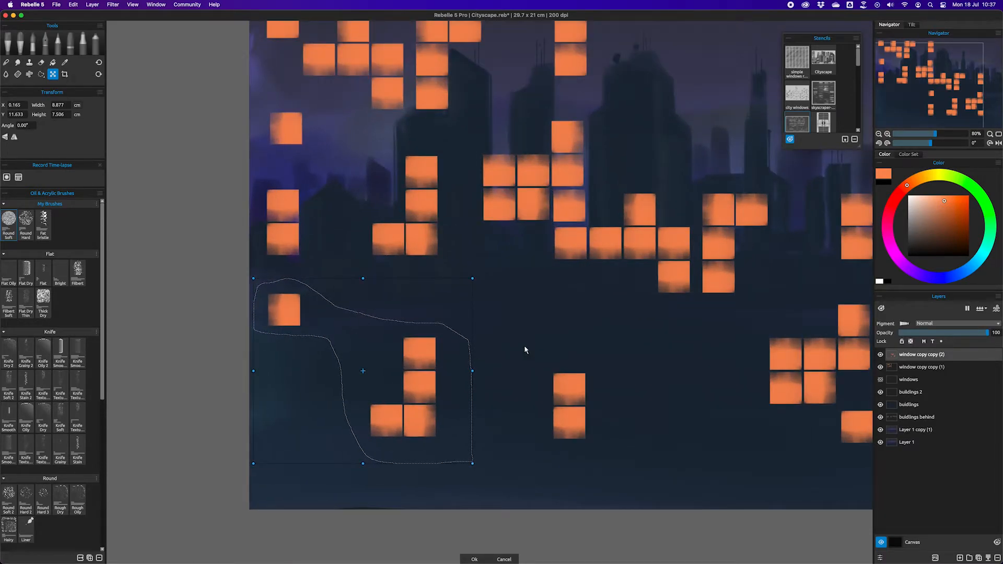
key(Return)
scroll(525, 350, down, 2)
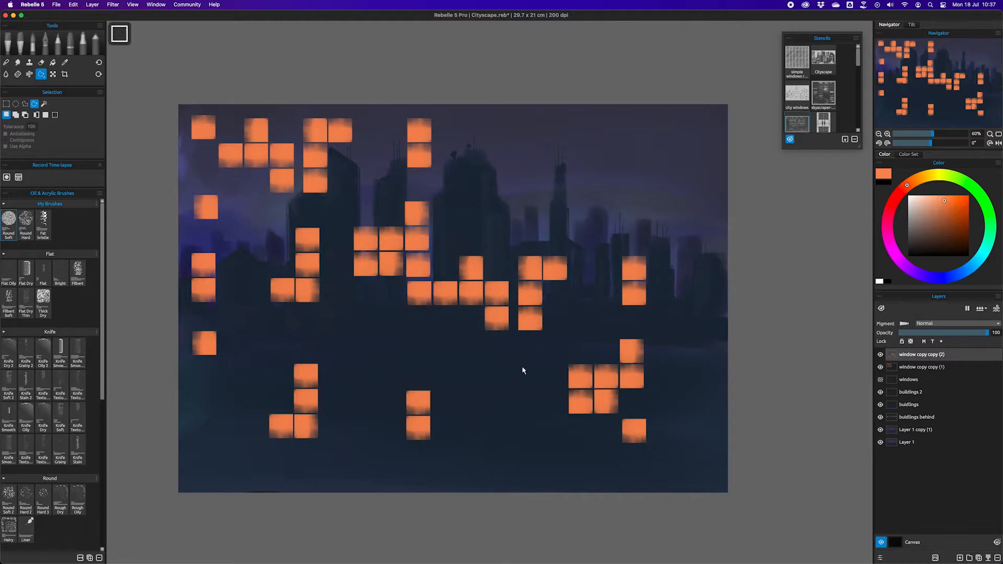
- Copy the lower-right five-window cluster, paste it as a new layer, and place it above the window pair near the right edge
drag(542, 367, 605, 330)
mouse_move(640, 397)
mouse_down()
mouse_move(610, 421)
mouse_move(524, 386)
mouse_up()
key(super+c)
key(super+v)
key(super+t)
drag(624, 384, 675, 228)
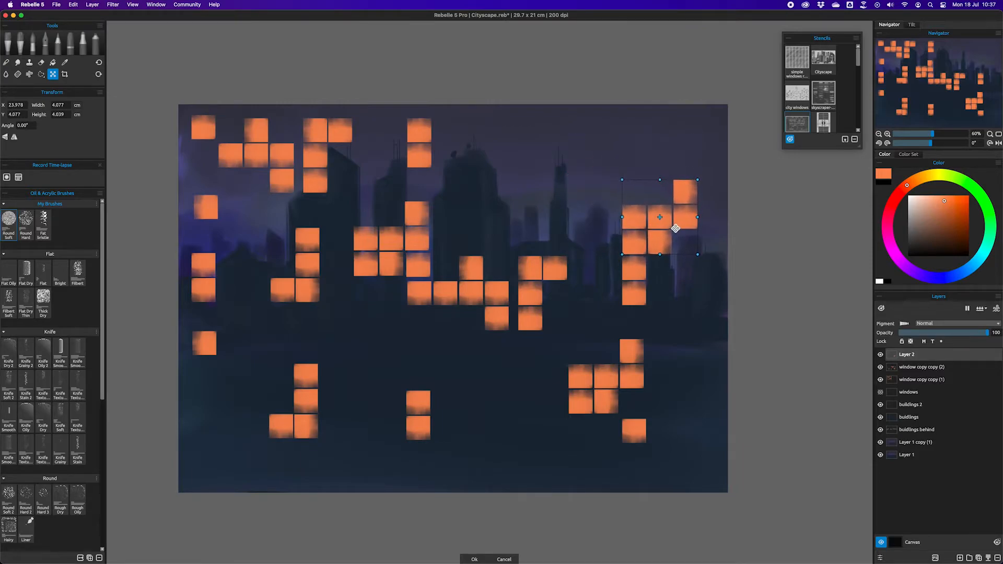
- Merge the window layers into Layer 2, and shrink and rotate the pattern a quarter turn to fit the canvas's left half
key(super+minus)
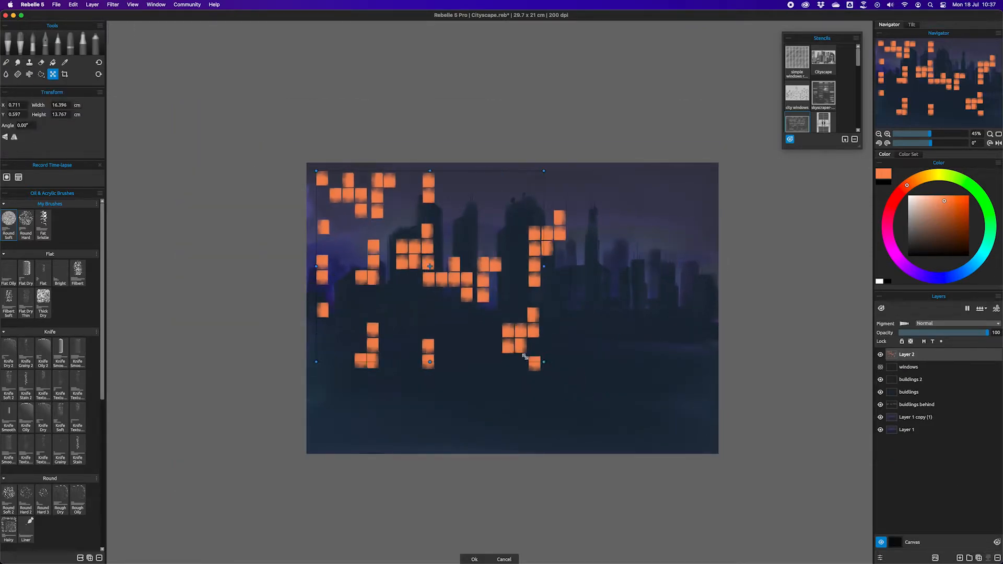
drag(525, 357, 495, 169)
drag(495, 169, 496, 168)
key(Return)
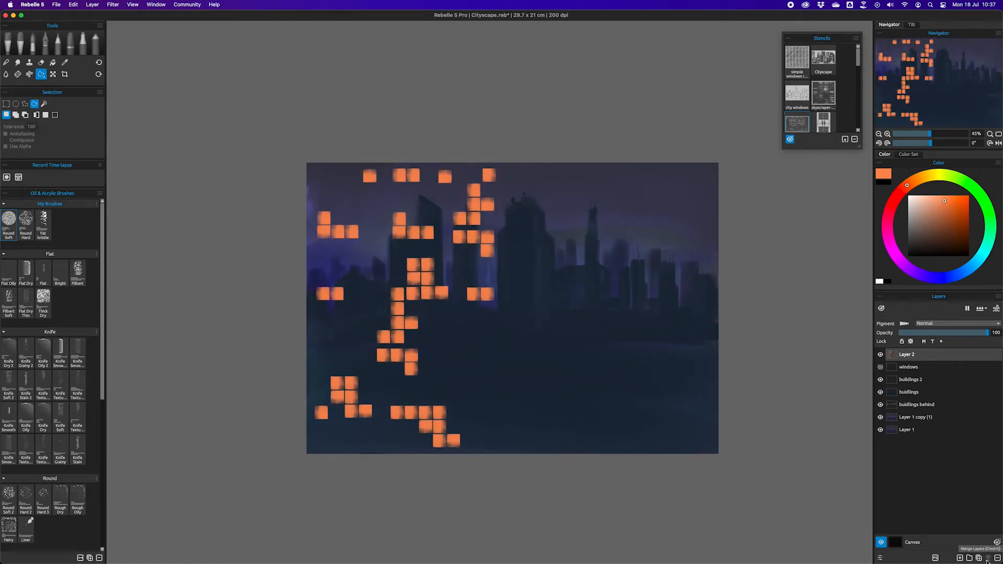
- Duplicate Layer 2 and fit the copy into the canvas's right half, rotated by half a turn
click(978, 558)
key(t)
drag(455, 339, 637, 346)
drag(677, 173, 588, 313)
drag(577, 343, 682, 201)
drag(602, 311, 493, 450)
drag(539, 421, 511, 414)
drag(662, 165, 661, 166)
key(Return)
key(t)
drag(589, 301, 638, 300)
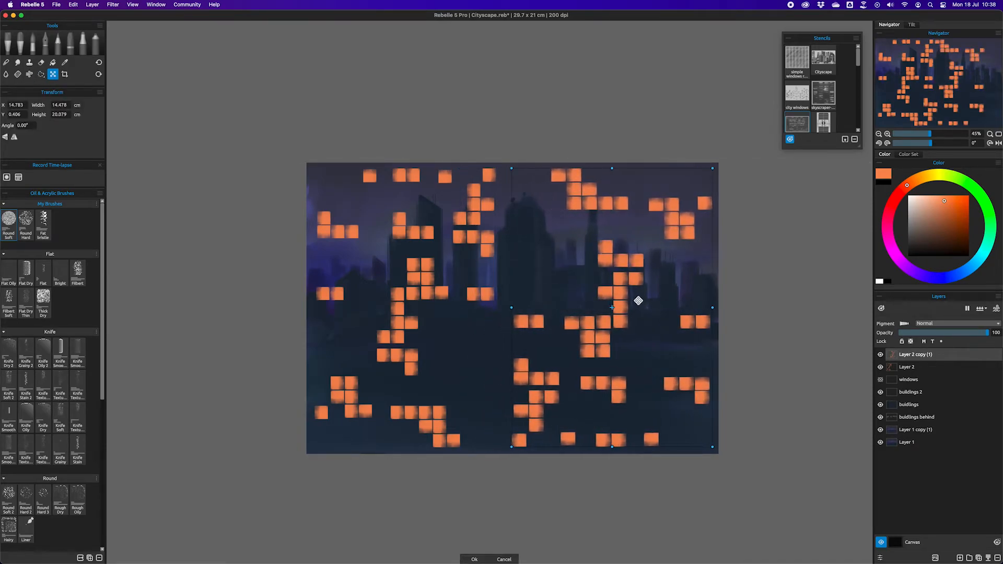
key(Return)
- Lasso the seven-window cluster on the duplicate and move it directly above the window pair at the right edge
mouse_move(560, 315)
mouse_down()
mouse_move(600, 314)
mouse_move(612, 327)
mouse_move(557, 334)
mouse_move(500, 393)
mouse_move(705, 305)
mouse_move(671, 307)
mouse_up()
key(t)
scroll(708, 305, up, 4)
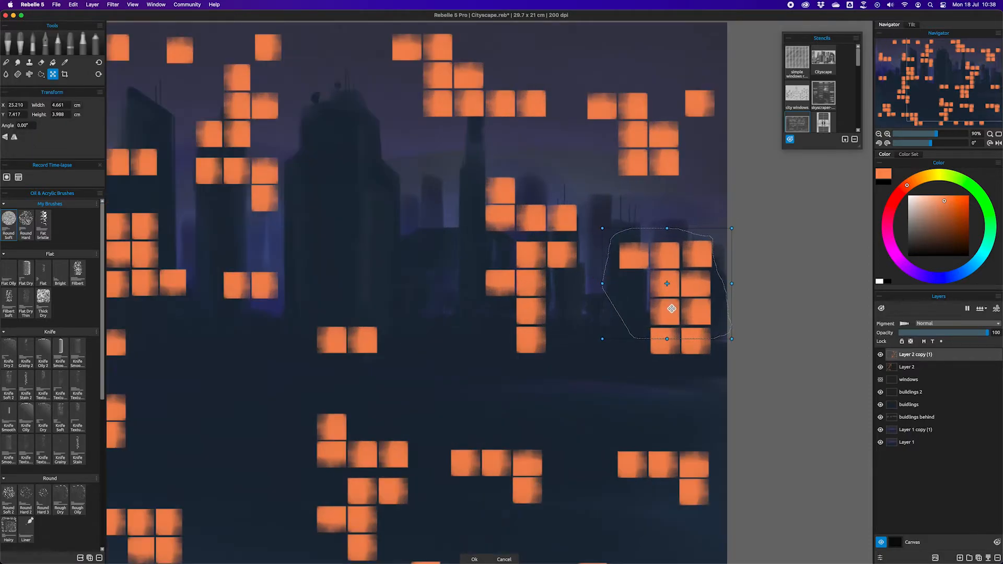
scroll(565, 309, down, 3)
key(Return)
key(super+d)
- Lasso the duplicate's central six-window cluster, rotate it a quarter turn clockwise, and move it down into the empty area
mouse_move(531, 271)
mouse_down()
mouse_move(515, 332)
mouse_move(521, 275)
mouse_up()
key(t)
mouse_move(509, 282)
mouse_down()
mouse_move(527, 268)
mouse_move(580, 282)
mouse_up()
mouse_move(584, 319)
mouse_down()
mouse_move(570, 343)
mouse_move(596, 368)
mouse_up()
scroll(525, 340, down, 1)
key(Return)
key(super+d)
- Merge the two window layers and create a stencil from the merged layer's alpha
super+click(919, 367)
click(986, 557)
click(855, 38)
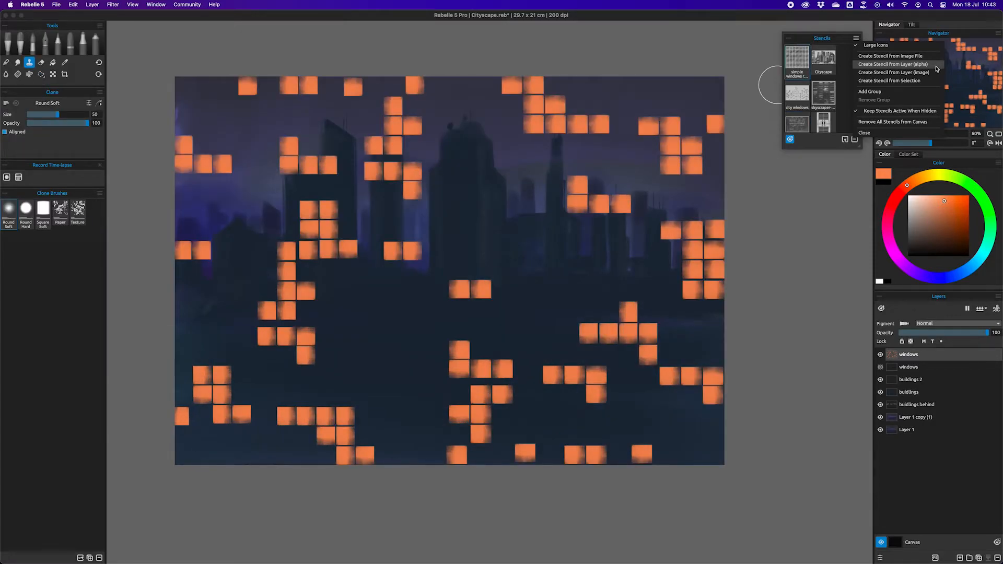
click(936, 67)
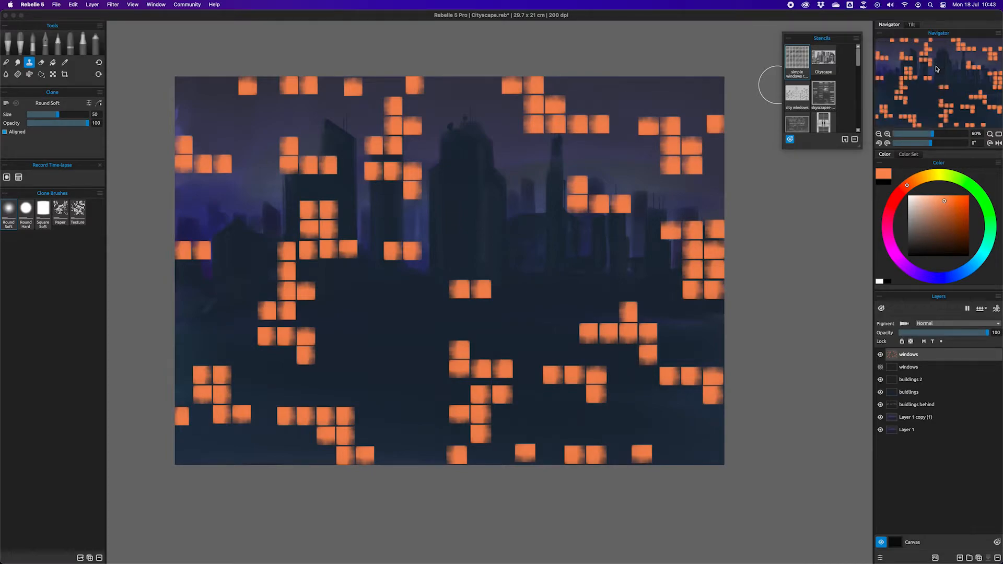
- Try the new windows stencil shrunk and tiled across the canvas, and remove it from the canvas
drag(747, 53, 643, 142)
click(658, 127)
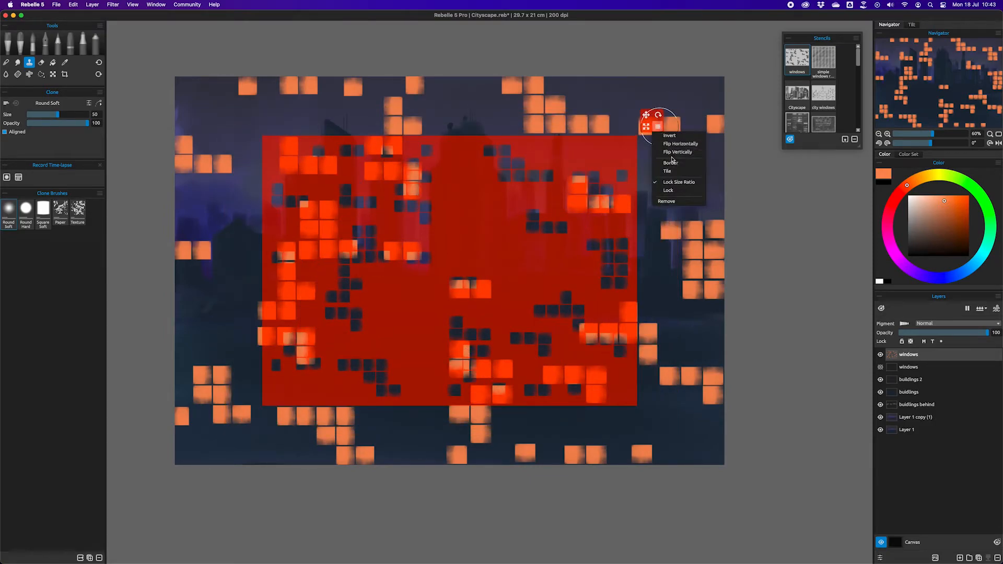
click(676, 178)
drag(646, 127, 596, 191)
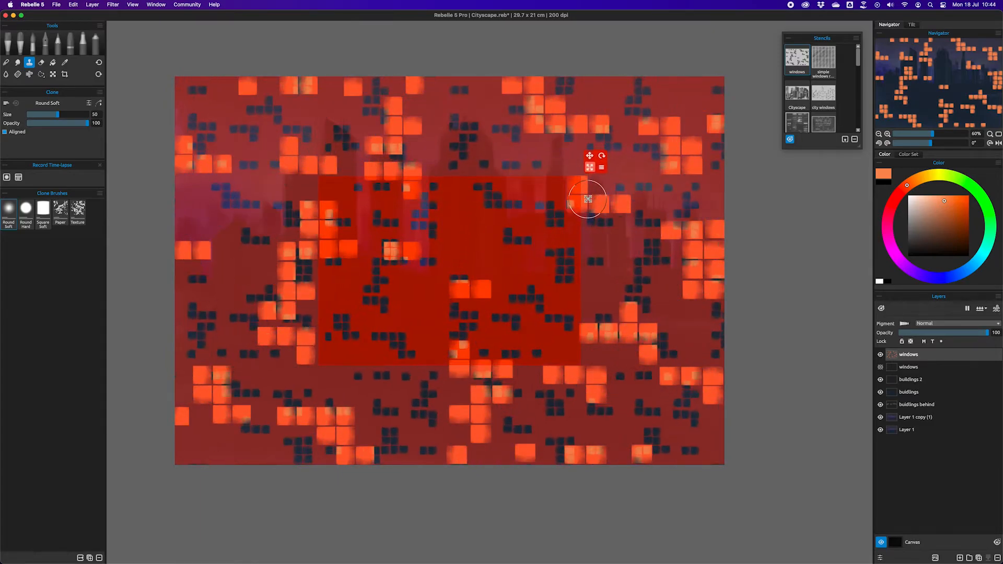
click(602, 166)
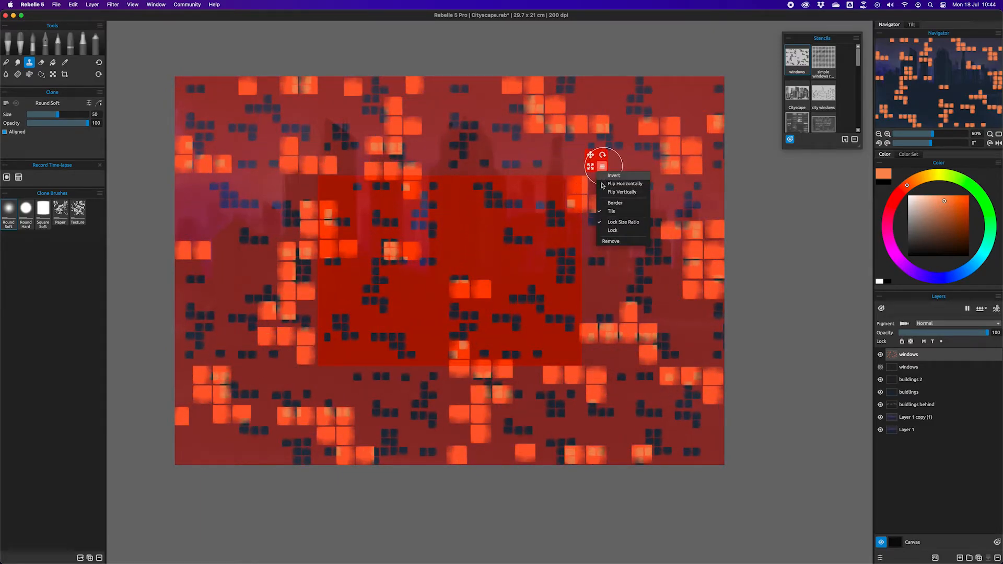
click(611, 240)
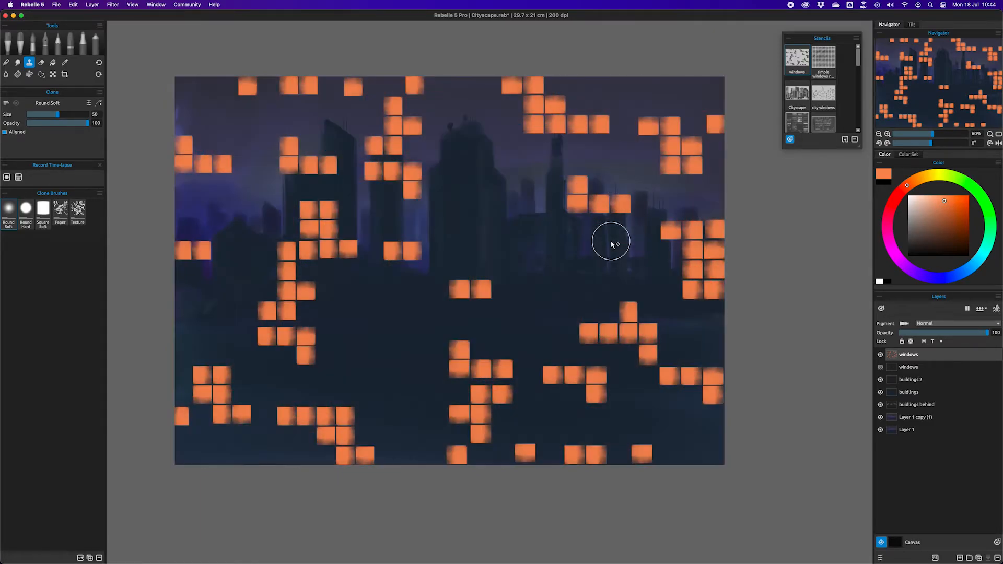
- Hide the orange windows layer and add a new layer named "window test 2" at the top of the stack
click(880, 354)
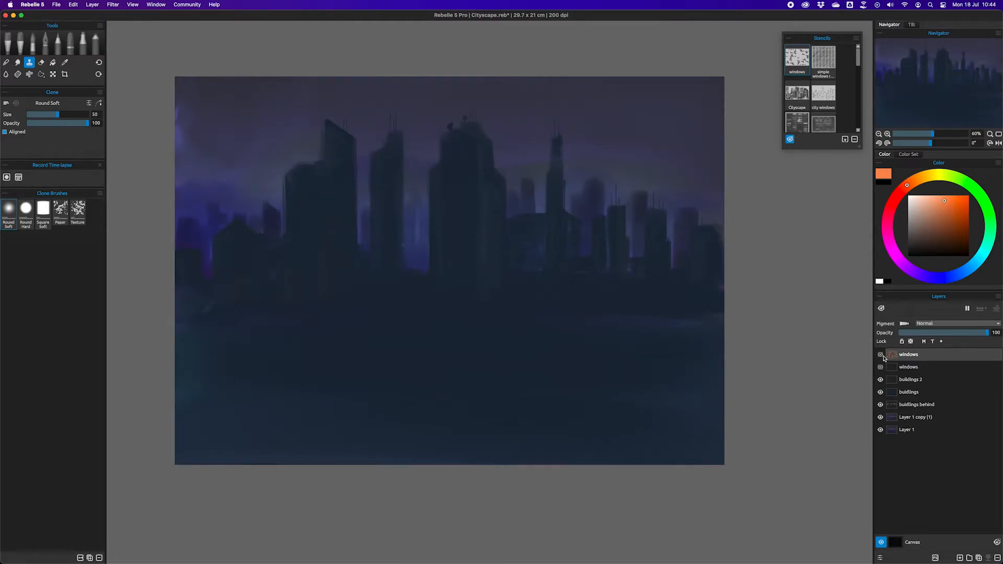
click(960, 558)
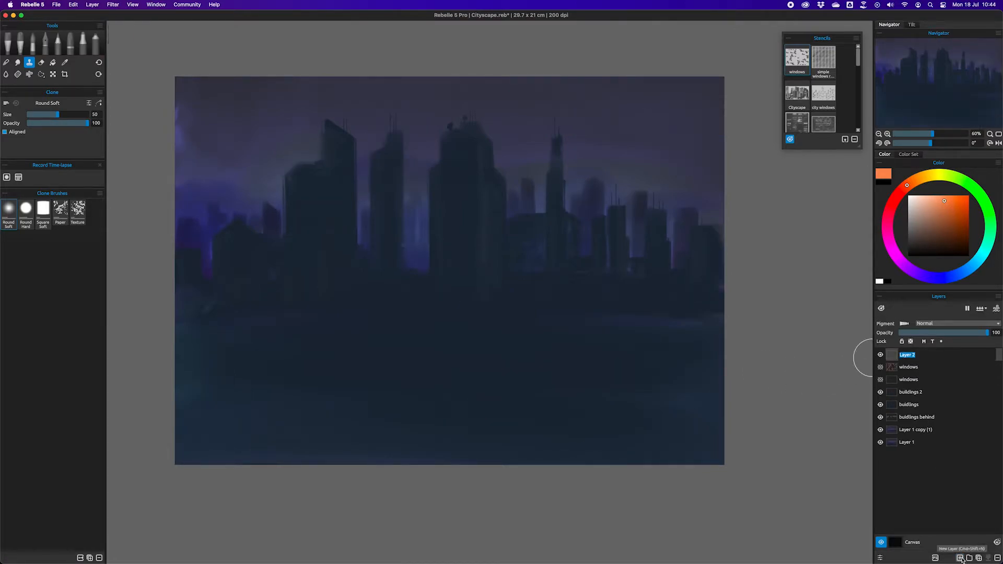
text(window)
key(Return)
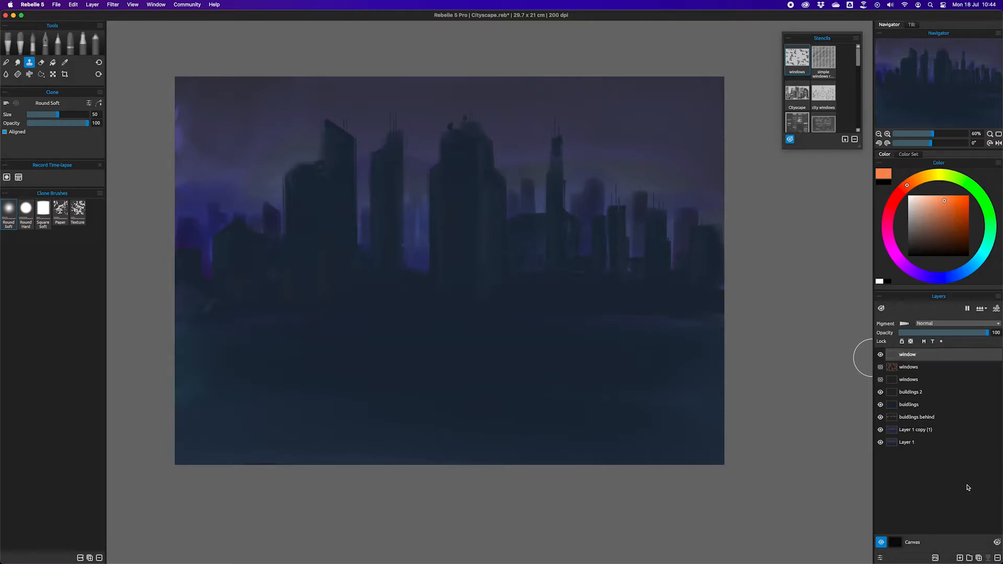
double_click(913, 356)
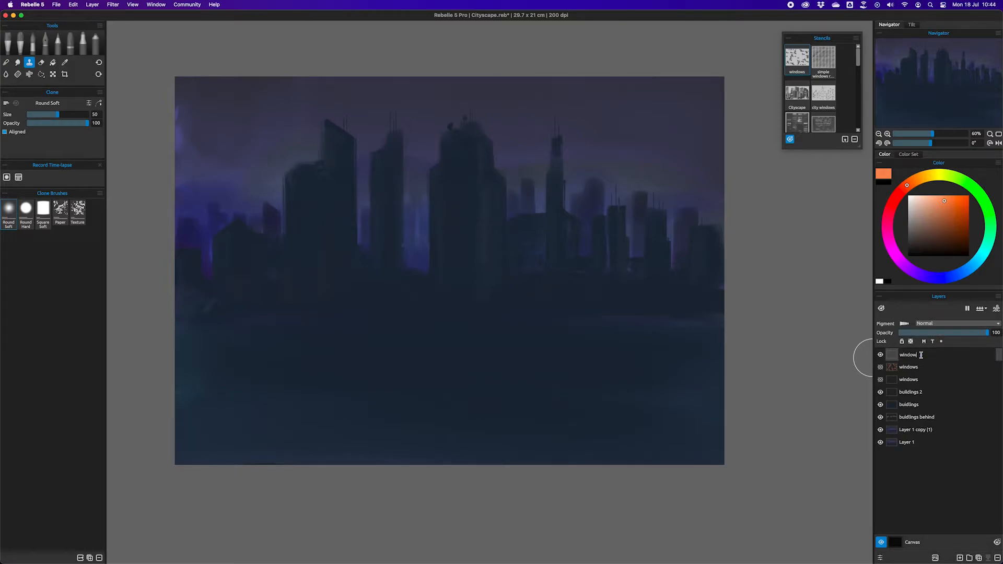
text(test 2)
key(Return)
- Place the windows stencil on the canvas and scale it down well inside the canvas edges
click(799, 61)
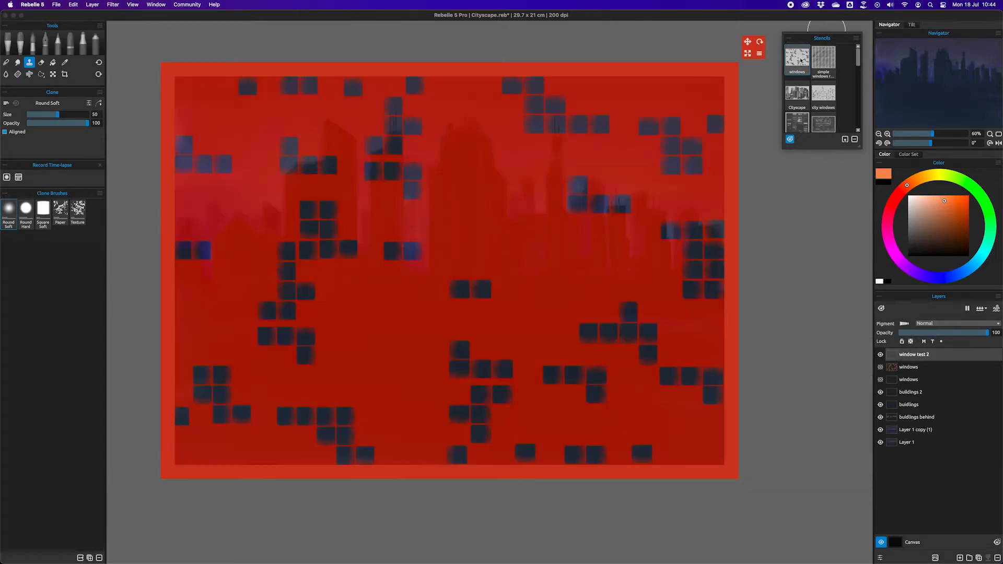
drag(748, 57, 651, 173)
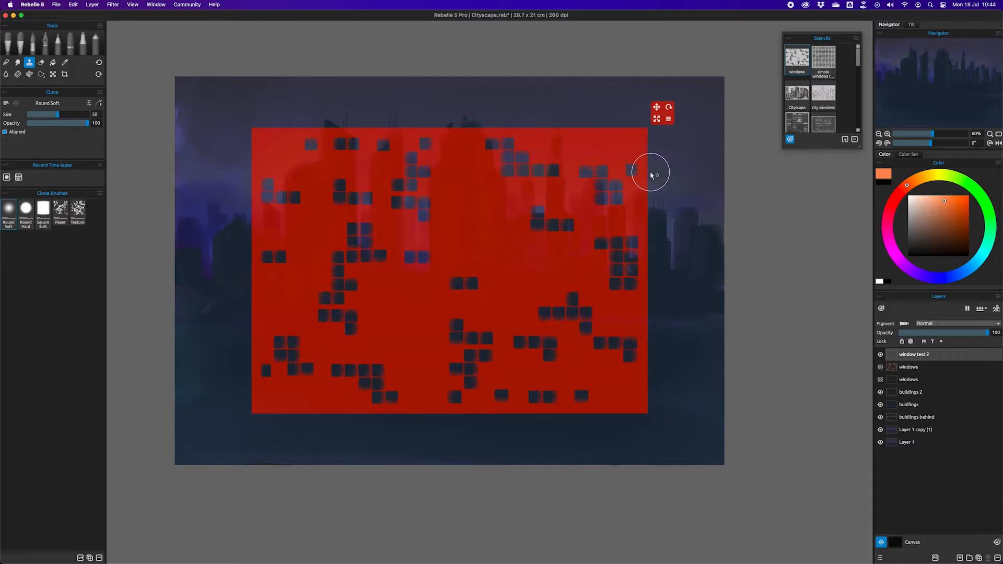
click(667, 120)
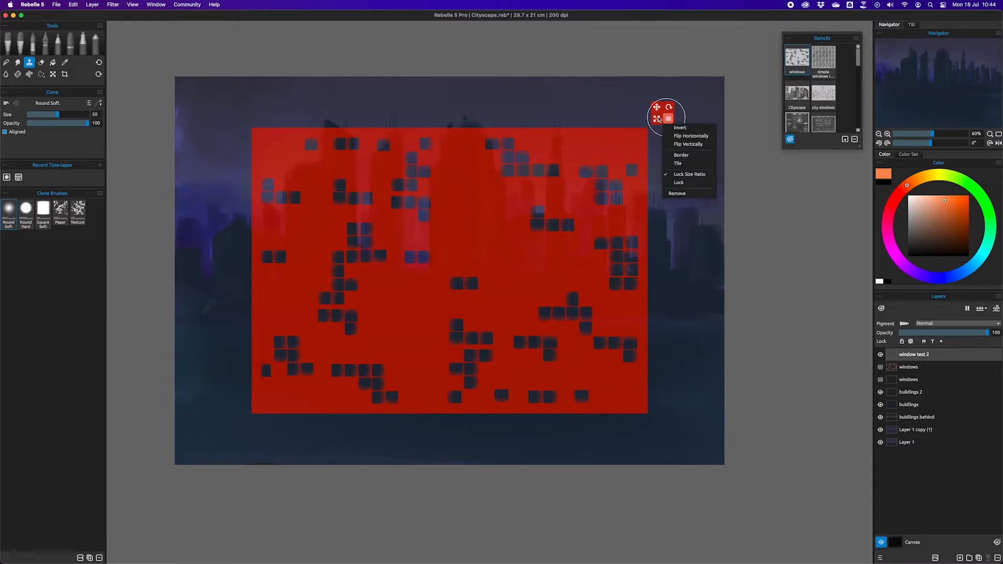
click(652, 119)
drag(653, 118, 636, 139)
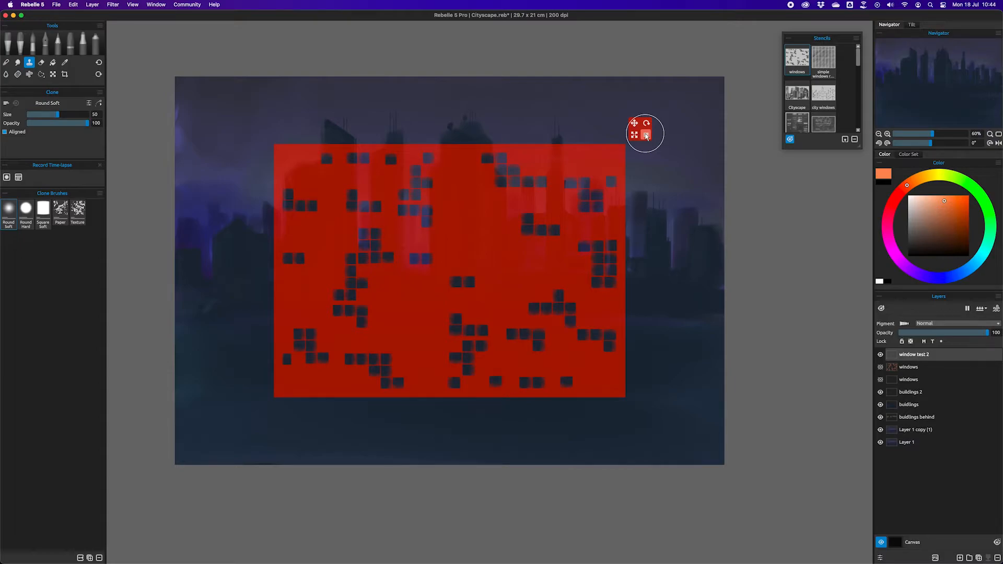
- Tile the windows stencil, shrink it until its windows are tiny against the towers, and shift the pattern slightly left and up
click(645, 136)
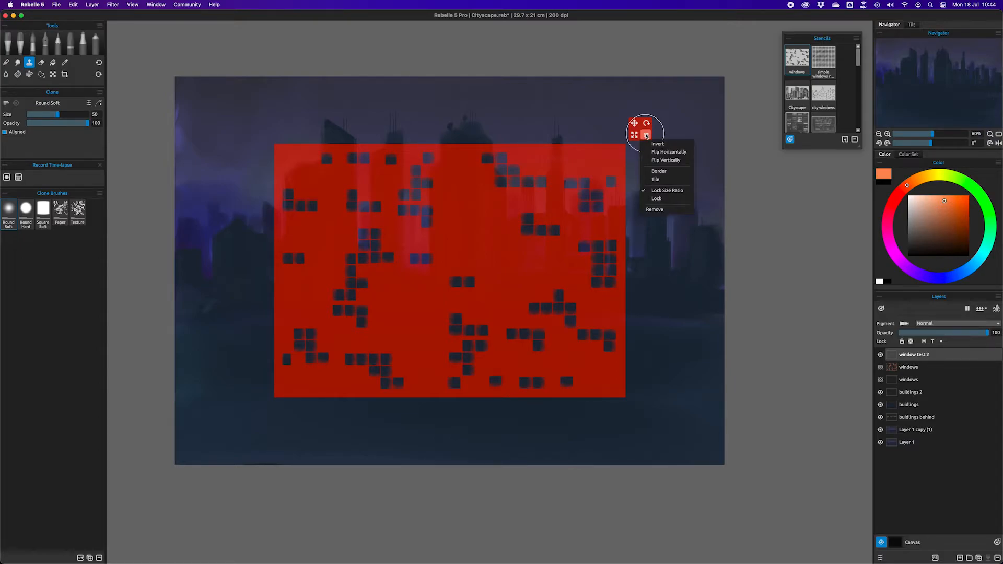
click(656, 179)
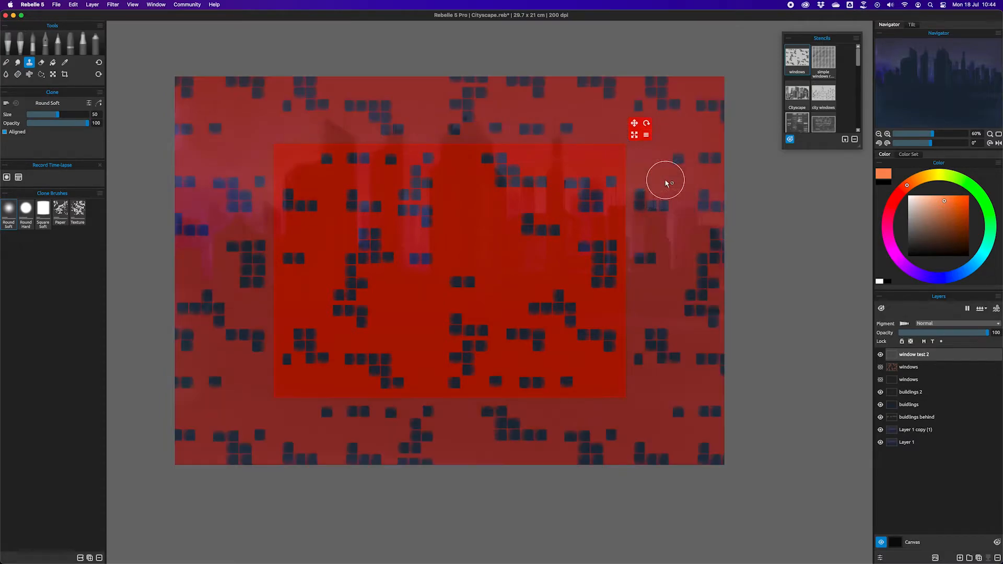
drag(634, 135, 482, 267)
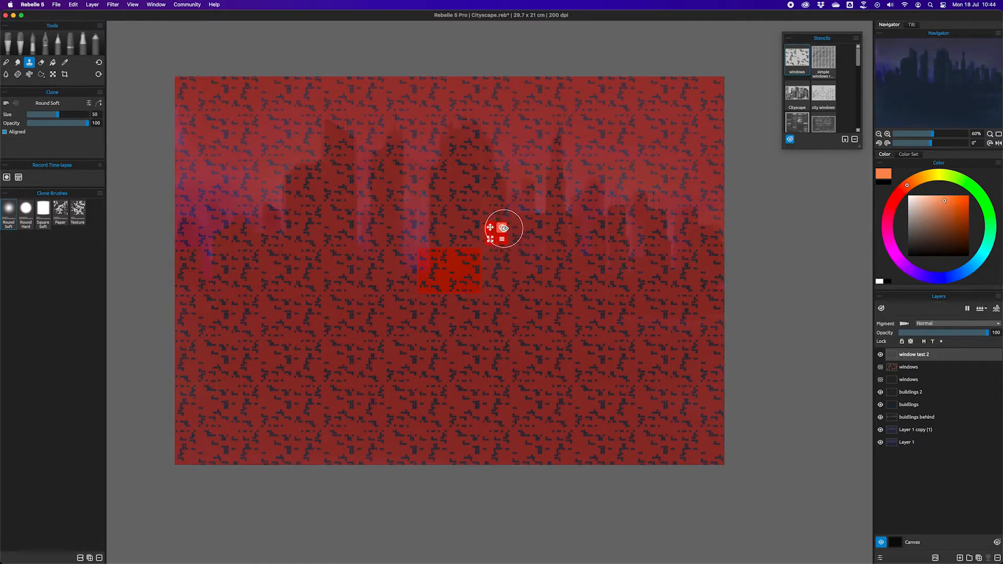
drag(490, 228, 454, 220)
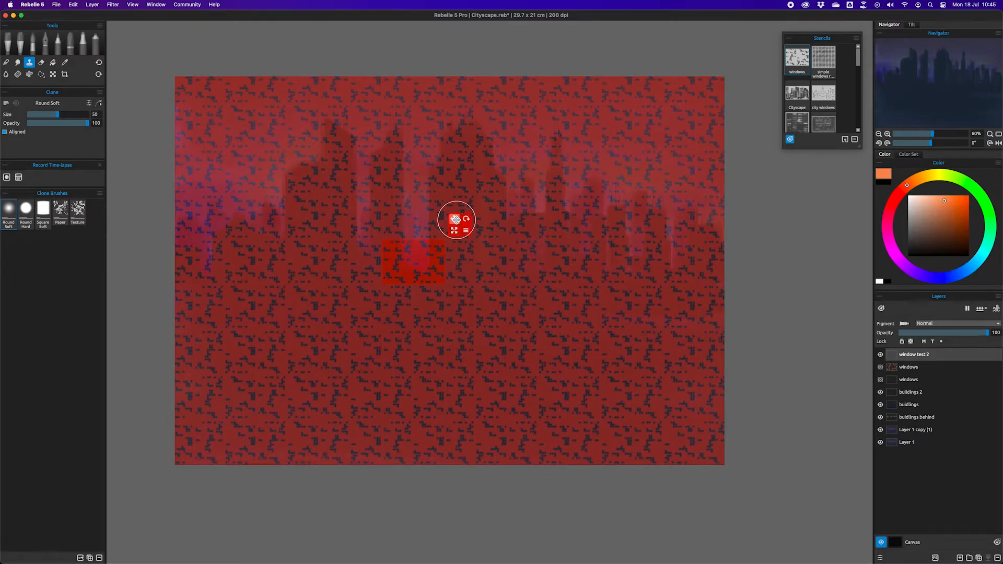
- Check that stencils are kept active when hidden, and hide the stencil overlay
click(855, 40)
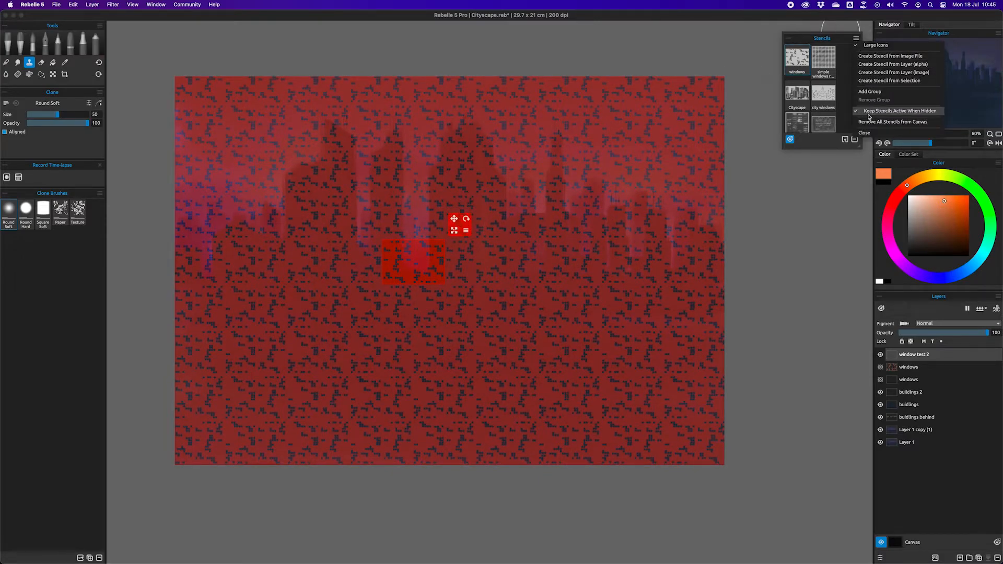
click(788, 142)
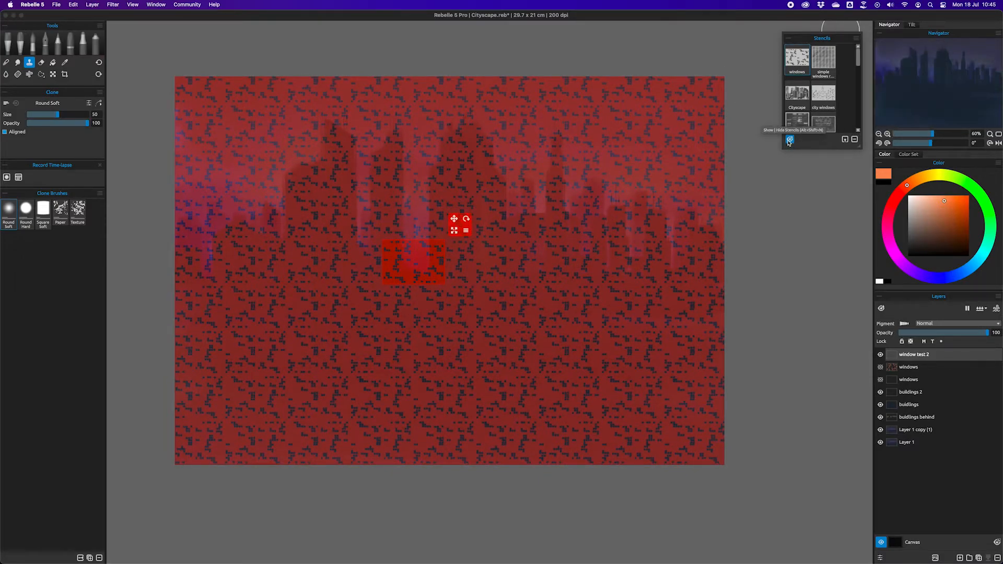
click(789, 141)
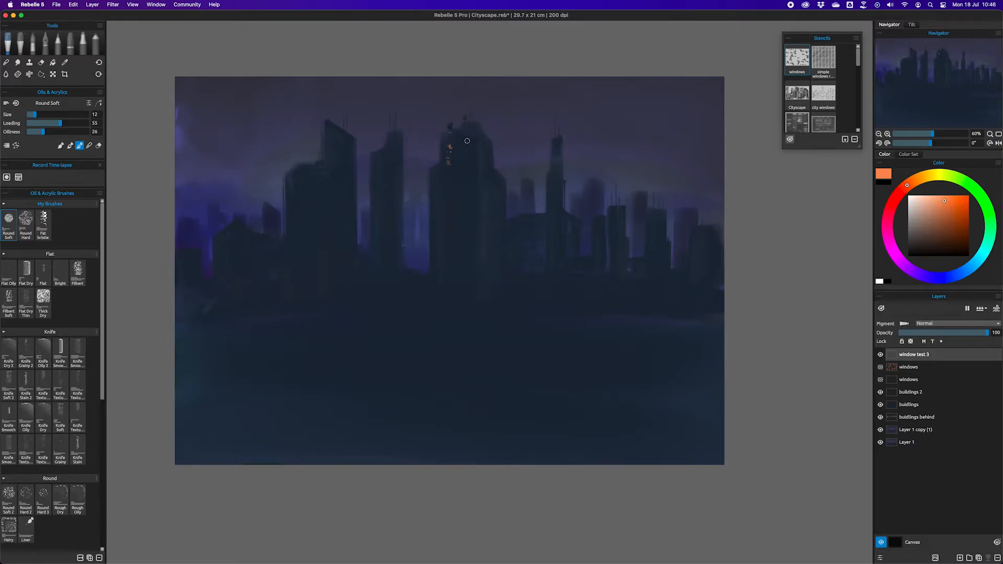
- Paint small orange windows through the hidden stencil on the towers and lower buildings with the Round Soft oil brush, size 12
drag(468, 126, 475, 128)
drag(435, 179, 438, 211)
drag(459, 203, 460, 211)
drag(337, 138, 343, 147)
drag(219, 252, 232, 244)
drag(552, 221, 556, 242)
- Pick cyan and pinkish red as paint colours for accent windows across the skyline
drag(971, 271, 983, 251)
drag(951, 213, 957, 195)
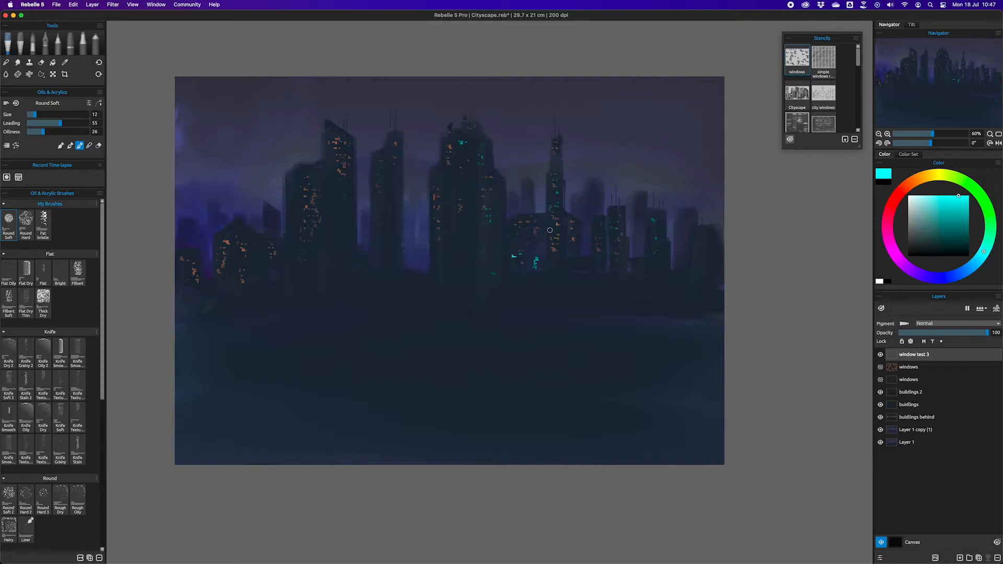
click(891, 206)
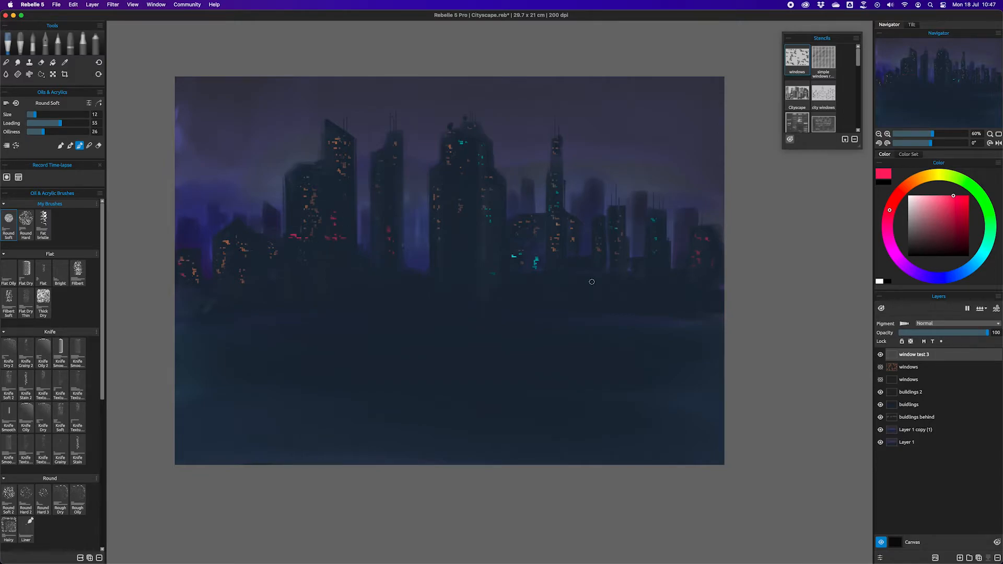
- Pick a muted orange and reduce the Spray airbrush to size 13 for window glows on the dodge layer
click(902, 190)
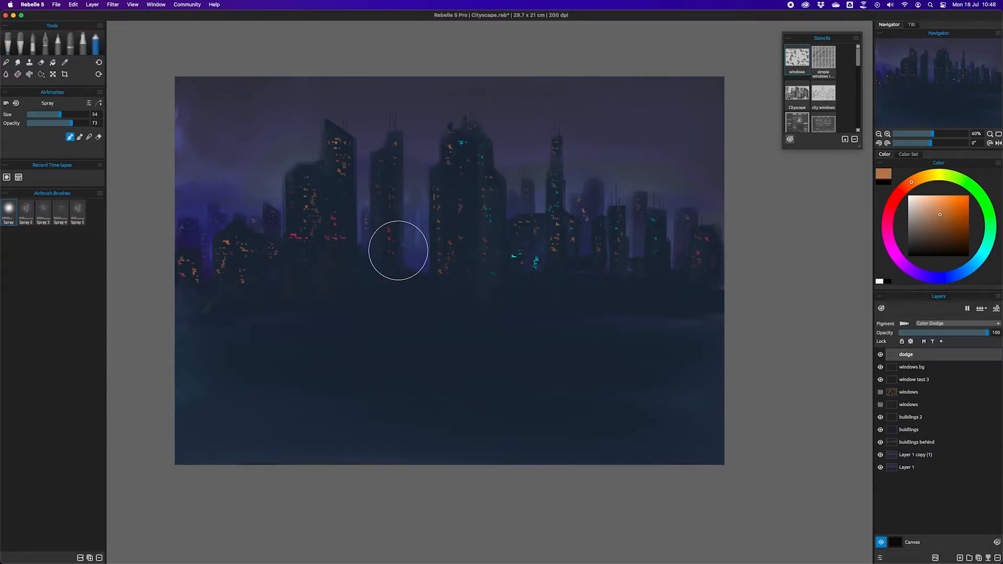
key([)
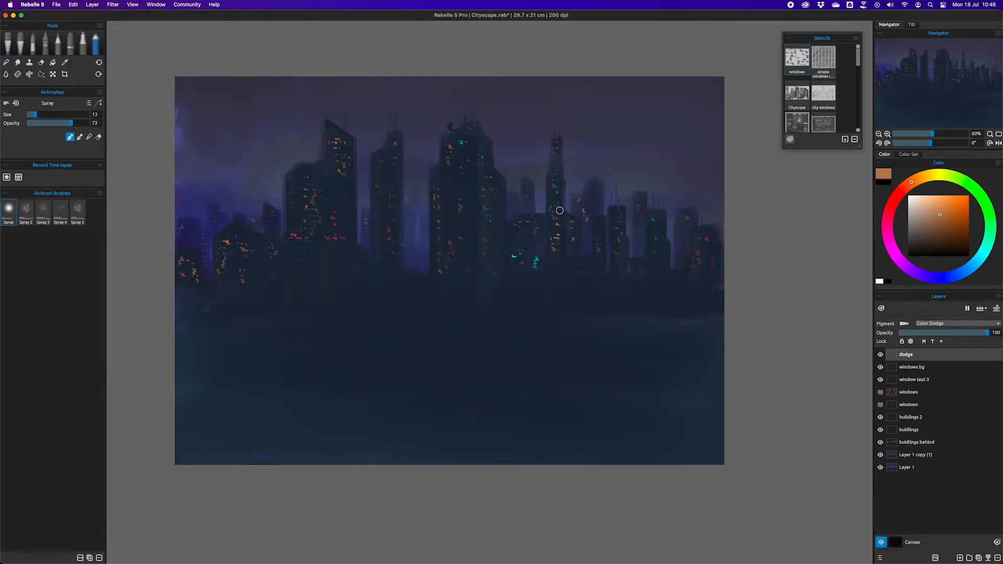
- Check the option that keeps stencils active when hidden, and remove all stencils from the canvas
click(790, 140)
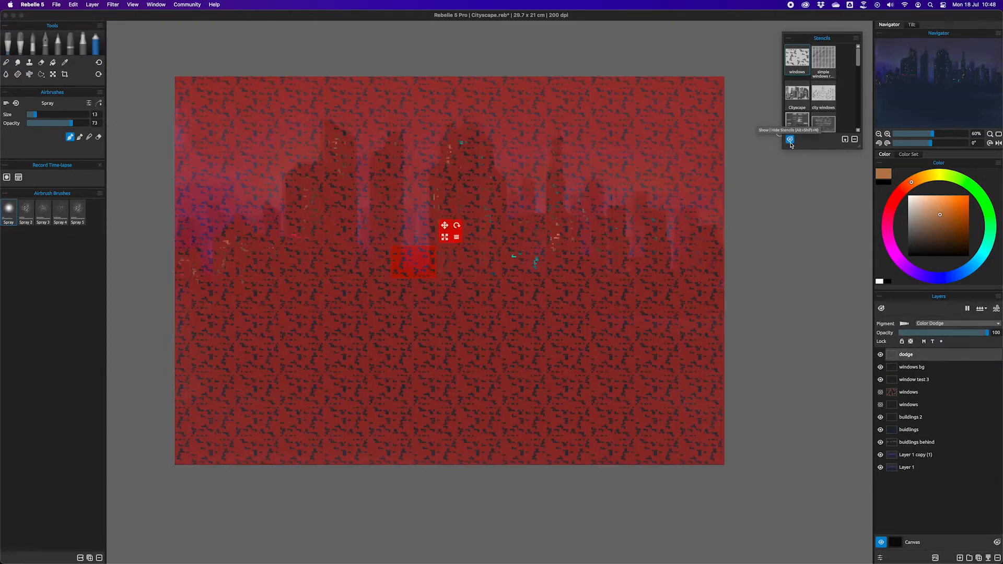
click(790, 140)
click(855, 38)
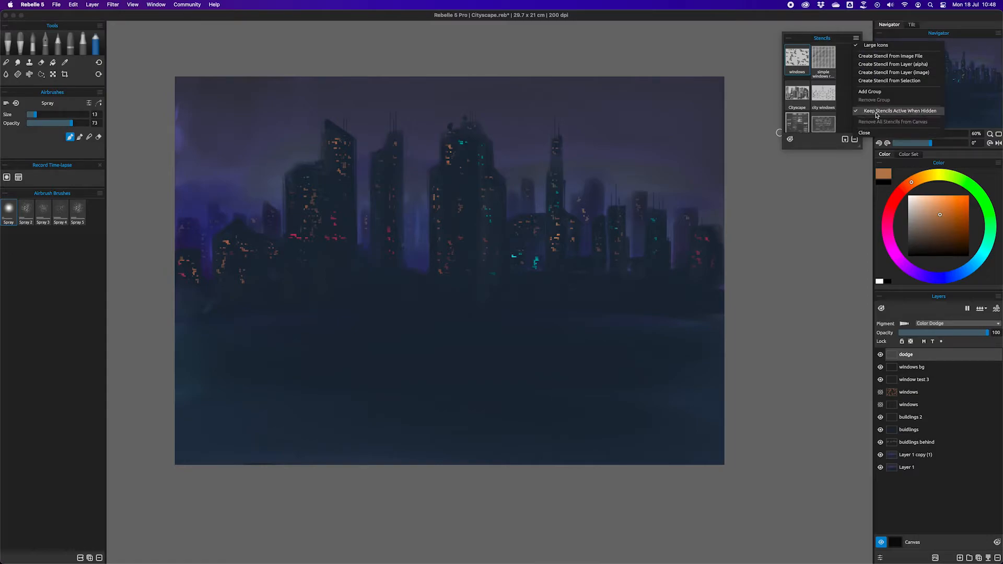
click(791, 140)
click(790, 139)
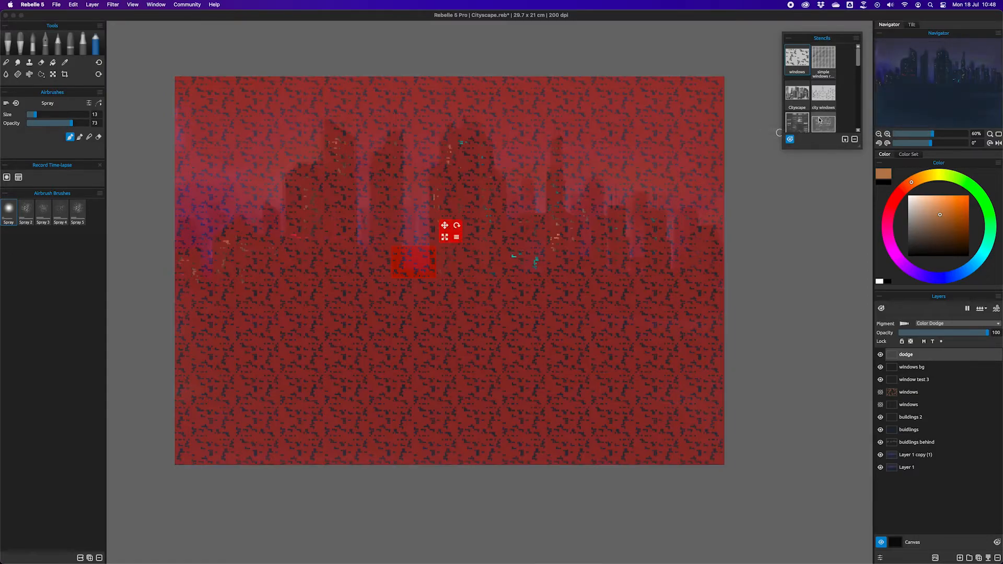
click(856, 38)
click(882, 123)
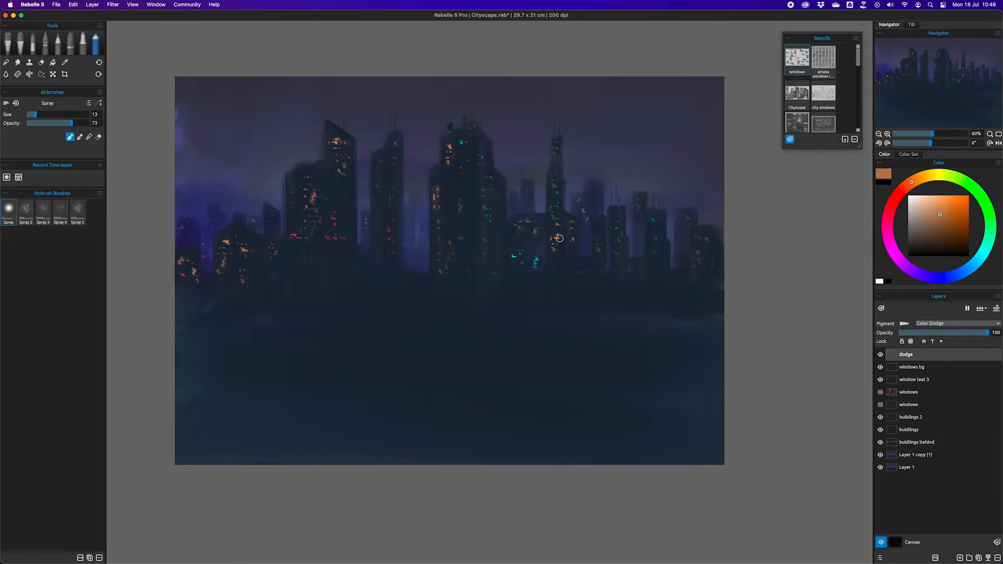
- Spray soft orange glows over lit tower windows on the dodge layer, varying the orange's brightness and undoing unwanted strokes
click(927, 197)
key(super+z)
key(super+z)
click(942, 213)
drag(399, 148, 390, 149)
click(950, 205)
drag(462, 209, 466, 208)
click(937, 196)
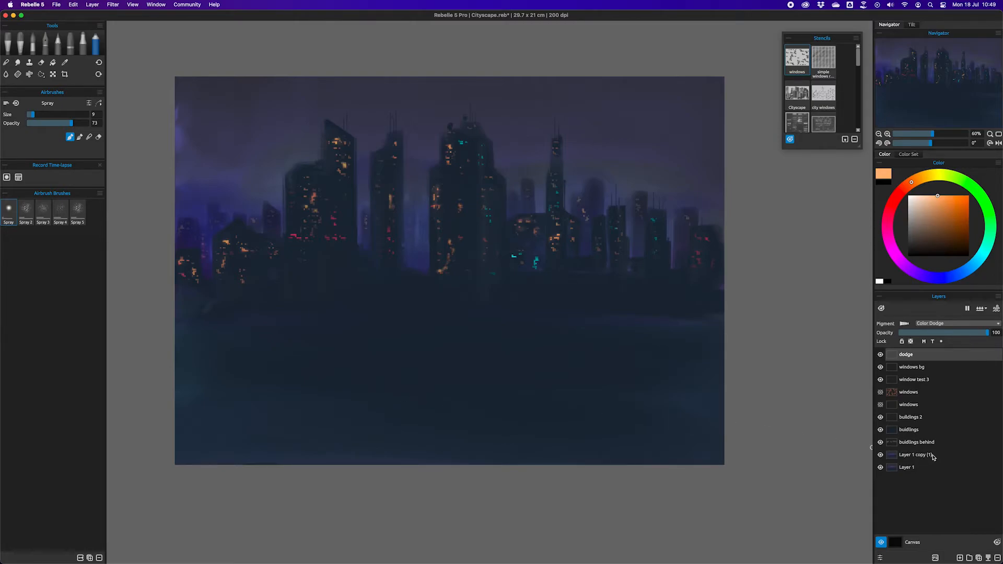
- Add a layer named "sunset" directly above Layer 1 copy (1)
click(933, 456)
click(960, 558)
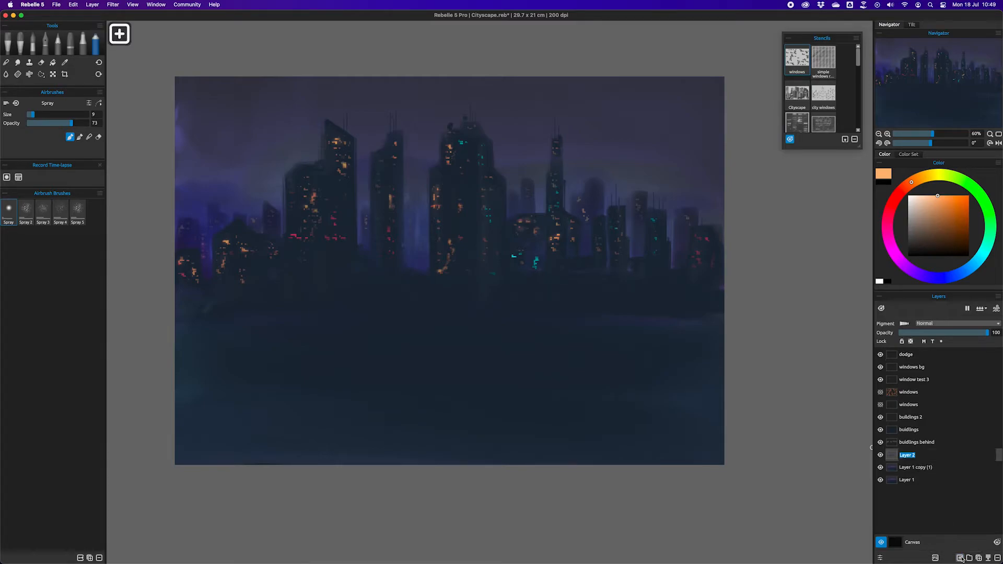
text(sunse)
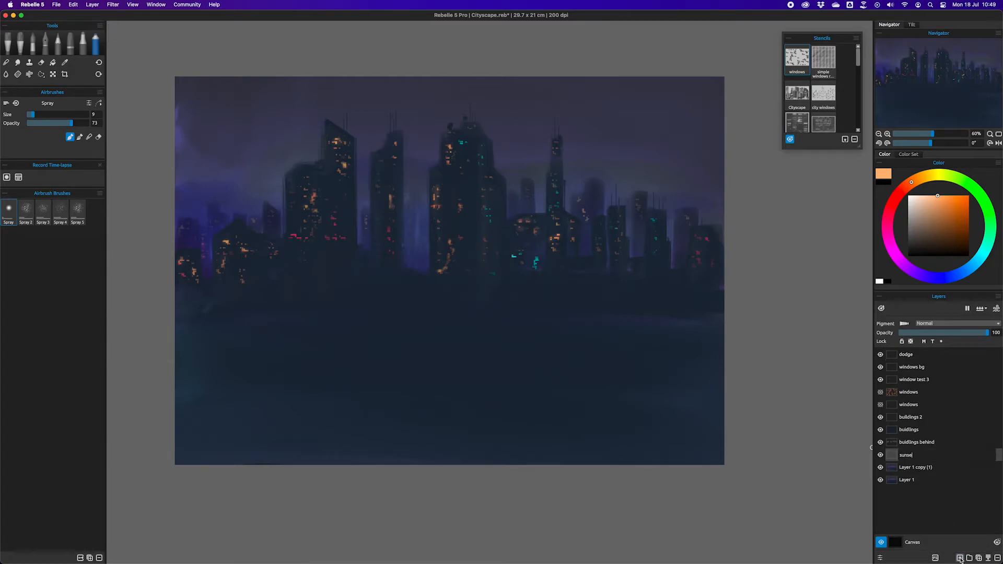
text(t)
key(Return)
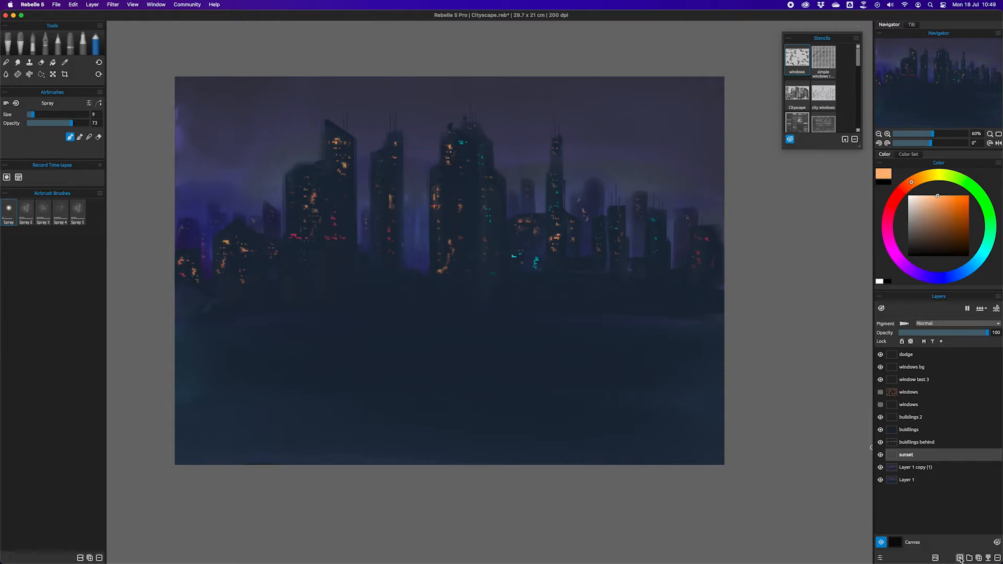
- Paint a huge pinkish-purple sun behind the towers on the sunset layer with the Round Soft oil brush, size 100
click(7, 43)
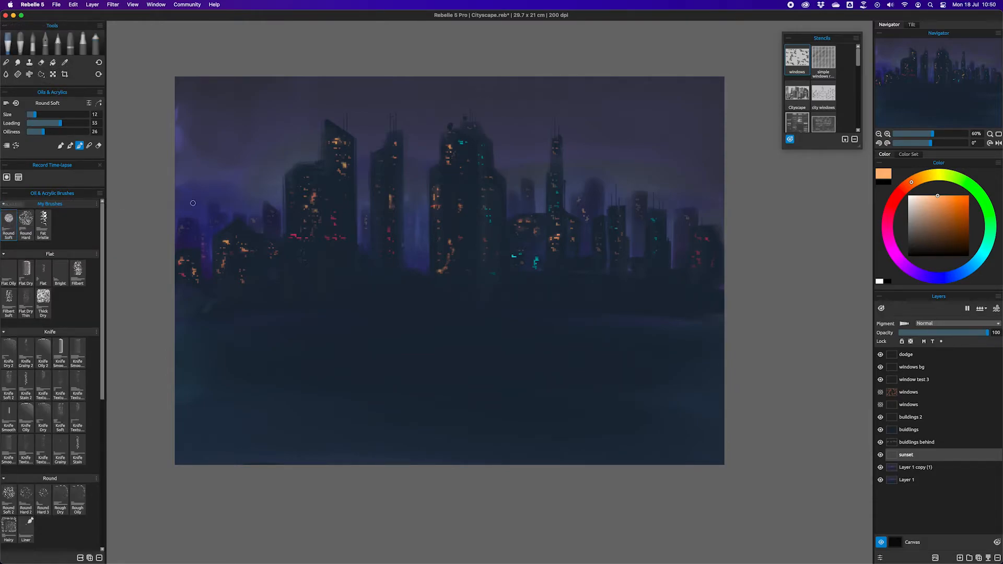
drag(439, 219, 528, 219)
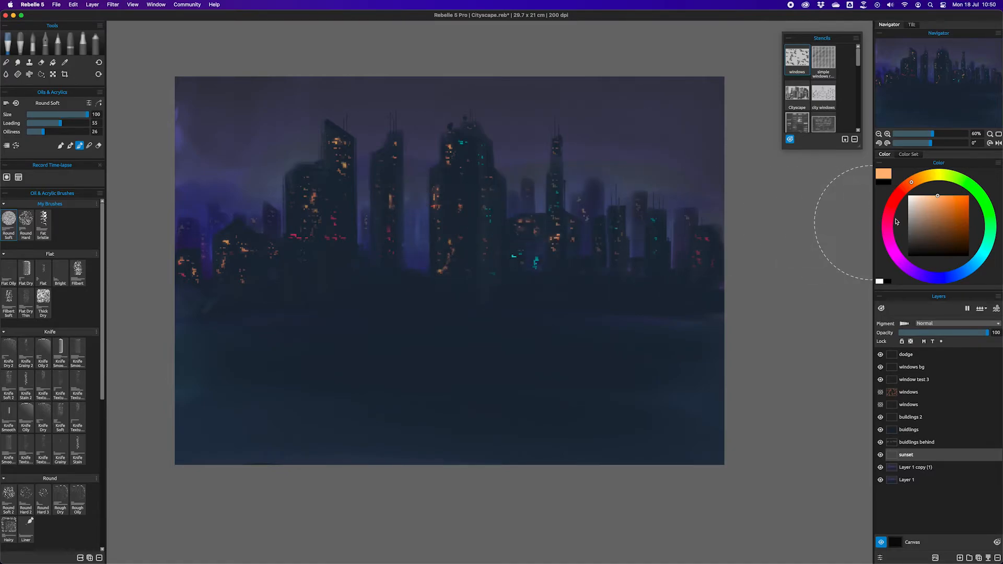
click(904, 267)
mouse_move(418, 151)
mouse_down()
mouse_move(418, 251)
mouse_move(372, 258)
mouse_move(574, 208)
mouse_up()
- Set the sunset layer's blending mode to Color Dodge and lower its opacity slightly
click(957, 324)
click(934, 412)
drag(957, 332, 947, 332)
- Add a layer named "sun blend" and paint a warm pink to orange-red glow low on the sun between the towers
click(889, 213)
click(959, 558)
double_click(909, 455)
text(sun blend)
drag(364, 224, 418, 251)
click(956, 201)
click(903, 188)
- Move the sun blend layer above the background buildings layer and set its blending mode to Hard Light
drag(935, 454, 935, 436)
scroll(594, 246, down, 1)
click(956, 323)
click(949, 397)
click(949, 324)
click(947, 336)
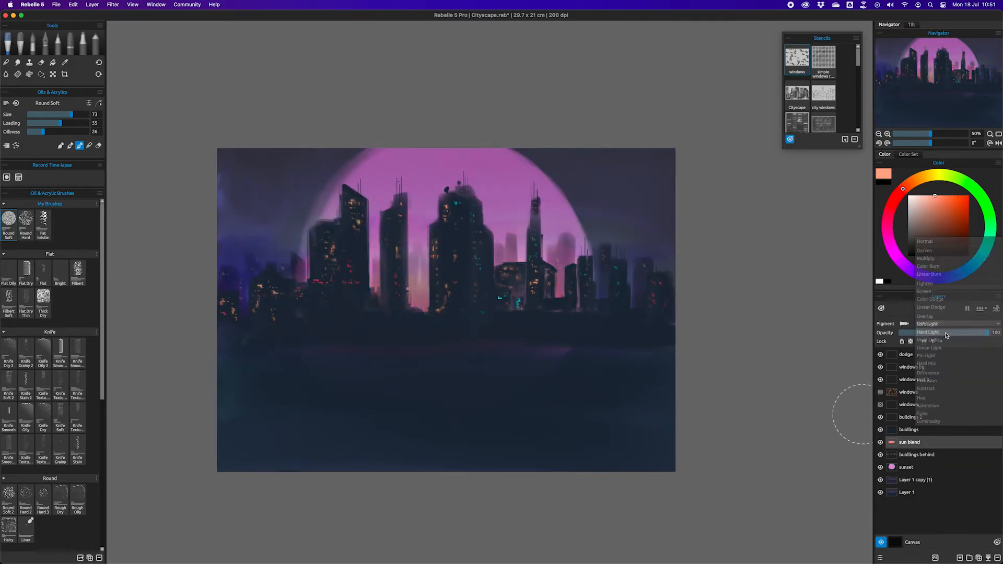
- Select evenly spaced horizontal strips across the sun on the sunset layer, erase them to form stripes, and deselect
click(919, 467)
key(m)
drag(270, 194, 614, 201)
drag(238, 208, 651, 217)
drag(222, 230, 661, 242)
drag(246, 176, 638, 184)
mouse_move(268, 159)
mouse_down()
mouse_move(620, 168)
mouse_move(654, 221)
mouse_up()
key(e)
key(super+d)
- Duplicate the striped sunset layer, shift the copy slightly down, and reduce both layers' opacity, with the original at 58
key(super+j)
key(t)
drag(534, 189, 535, 197)
key(Return)
mouse_move(947, 333)
mouse_down()
mouse_move(934, 334)
mouse_move(951, 334)
mouse_up()
click(935, 480)
click(946, 334)
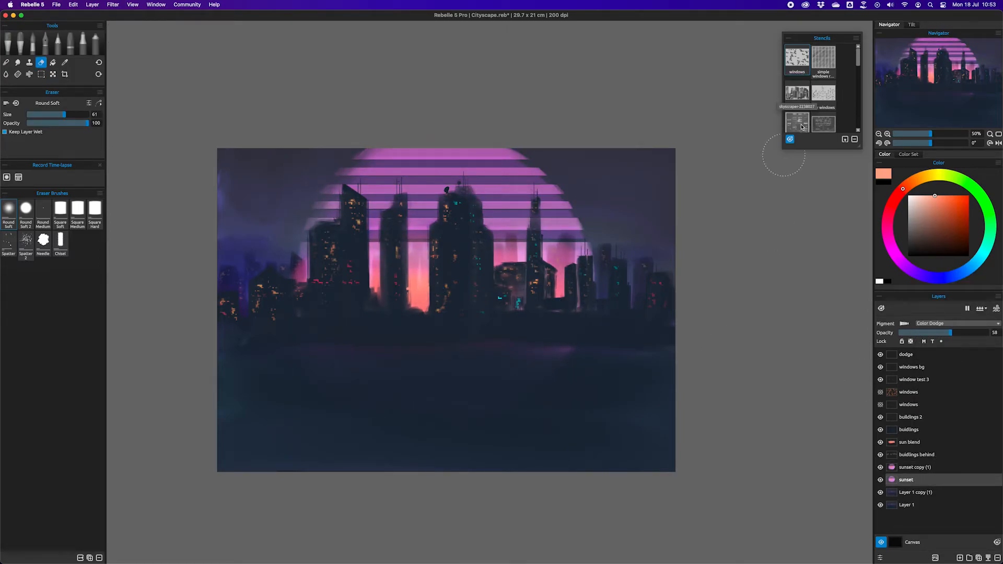
- Place the skyscraper window stencil on the canvas, enlarge it, and invert it
click(801, 126)
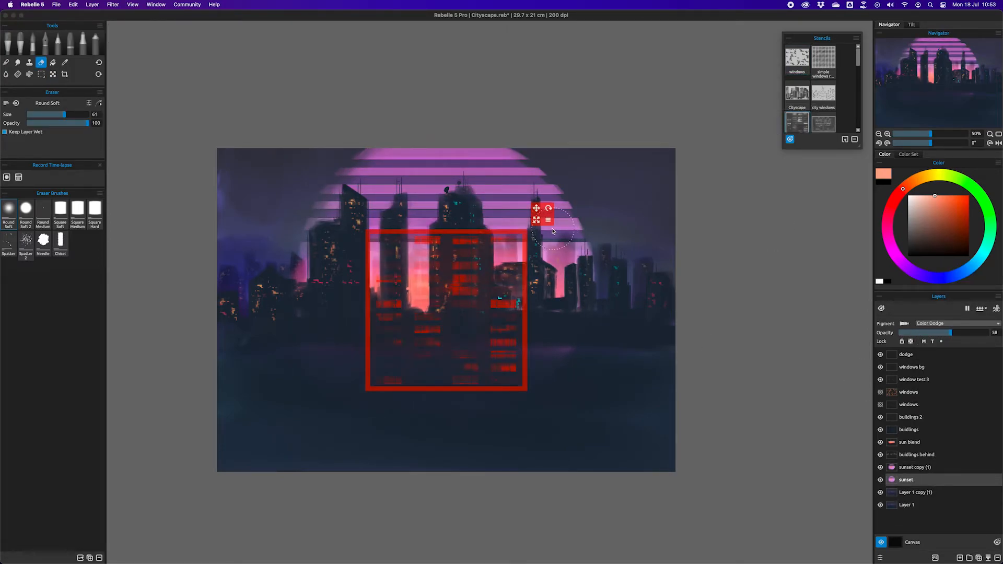
drag(537, 220, 578, 178)
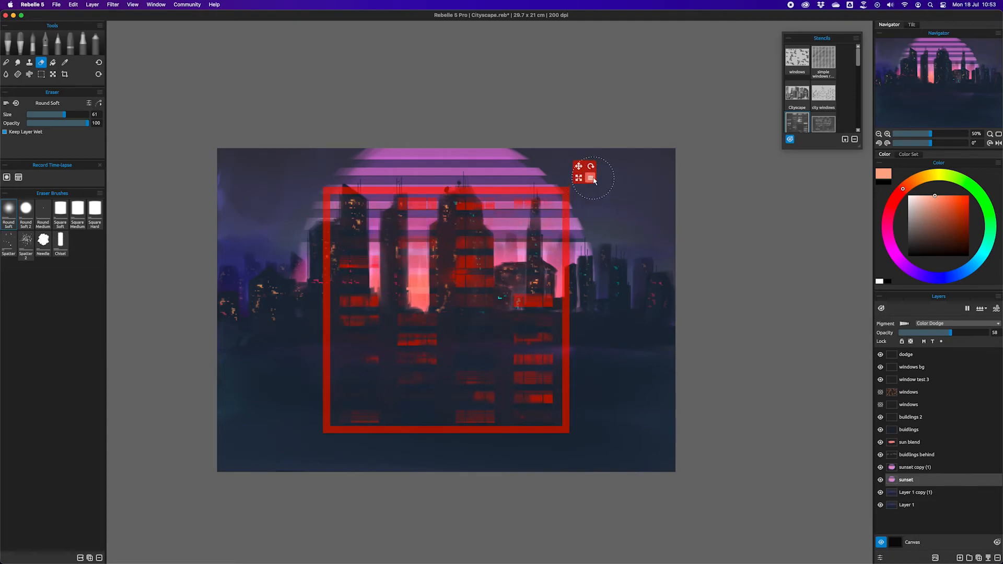
click(590, 177)
click(606, 187)
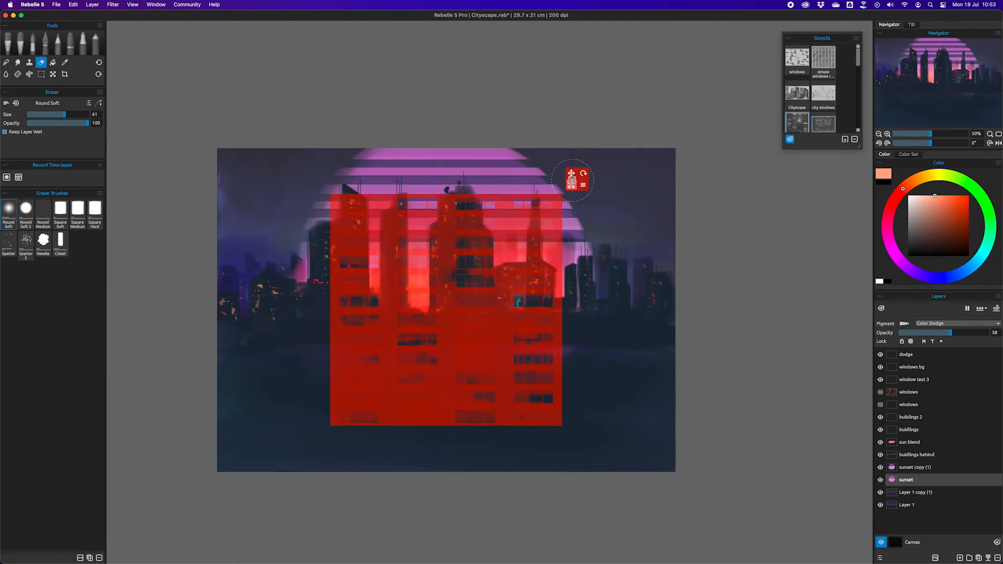
- Shrink the inverted skyscraper stencil to about the width of the central tower and position it over that tower
drag(578, 177, 481, 206)
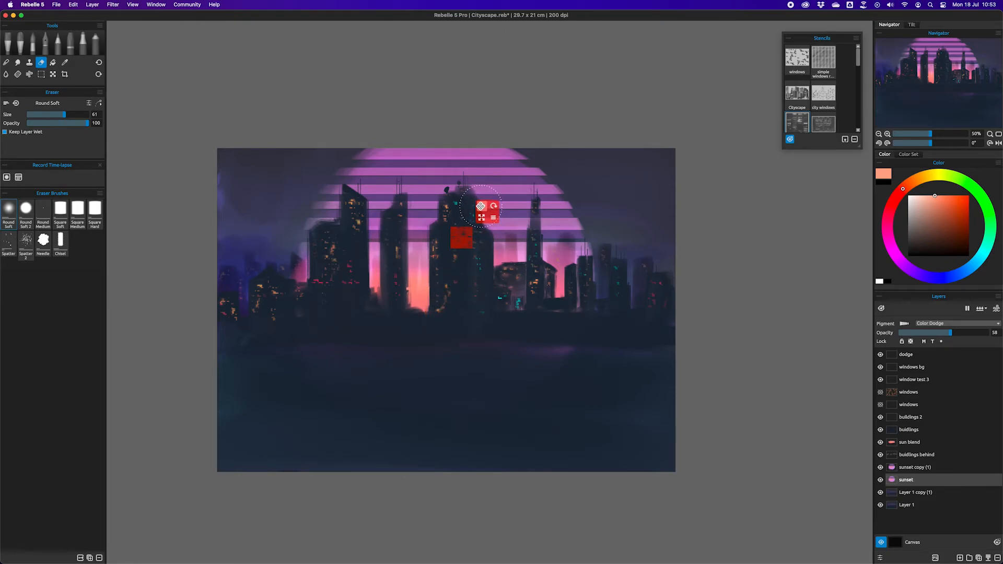
scroll(470, 236, up, 5)
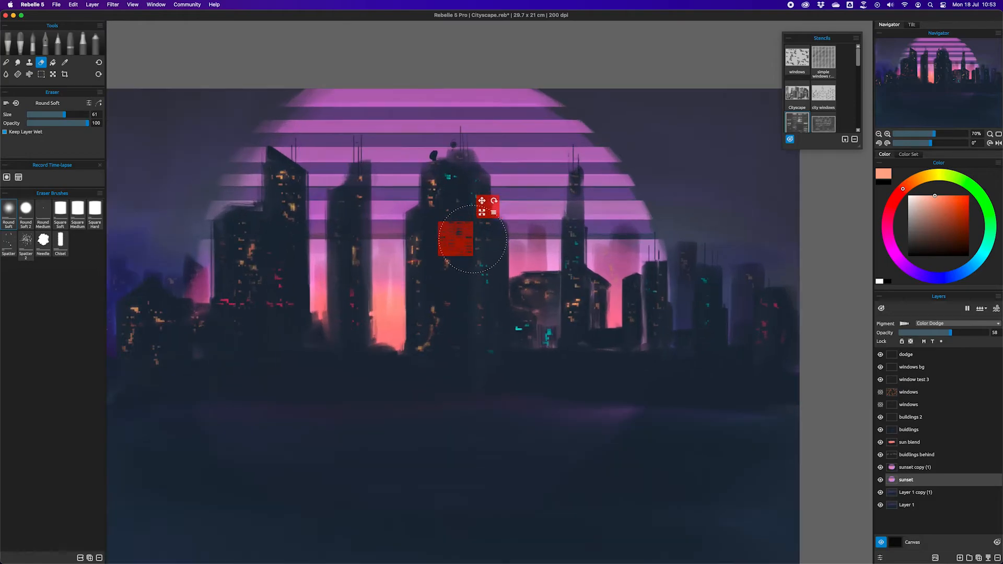
scroll(466, 235, down, 2)
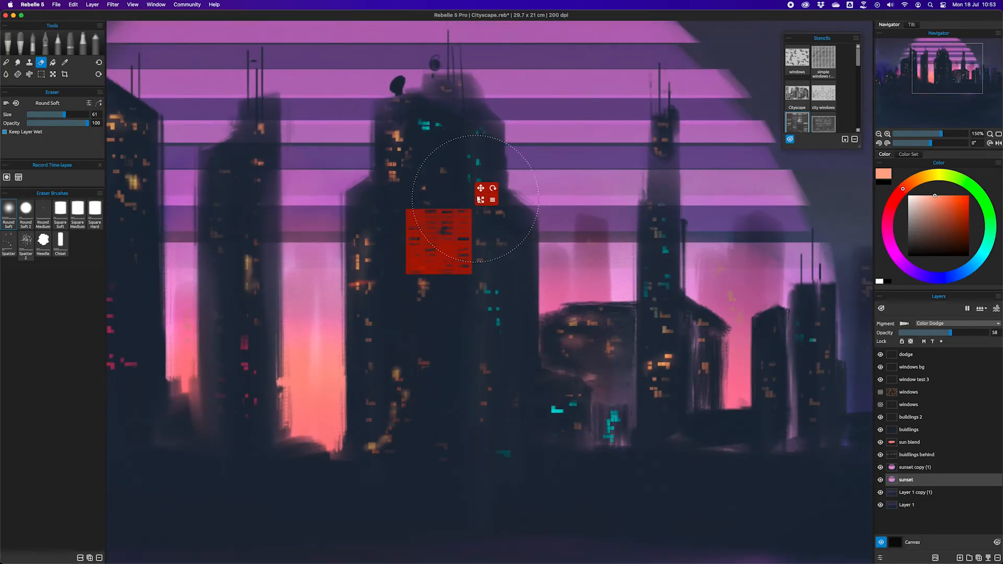
drag(479, 200, 492, 188)
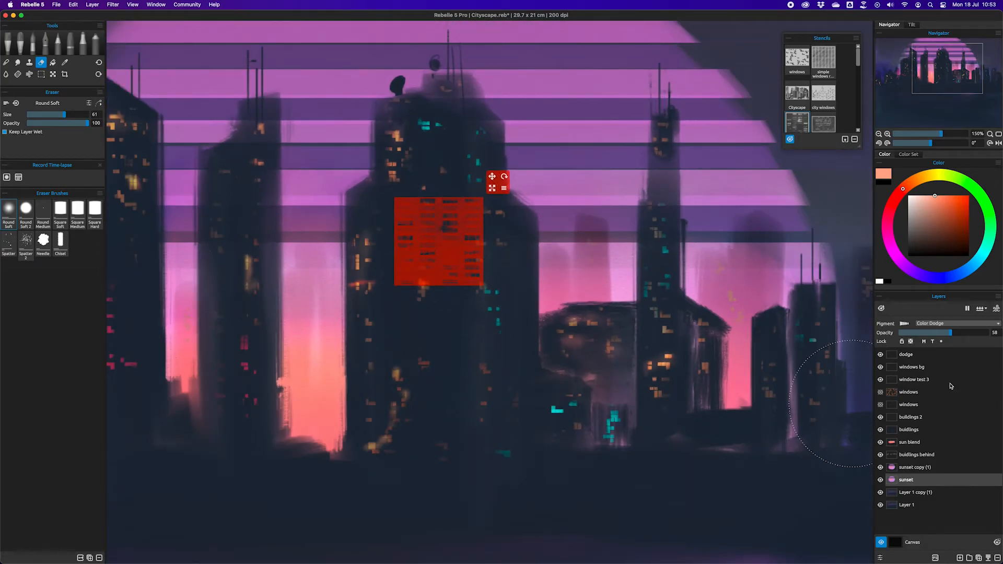
- Add a layer named "window panels" above the dodge layer
click(930, 356)
click(961, 555)
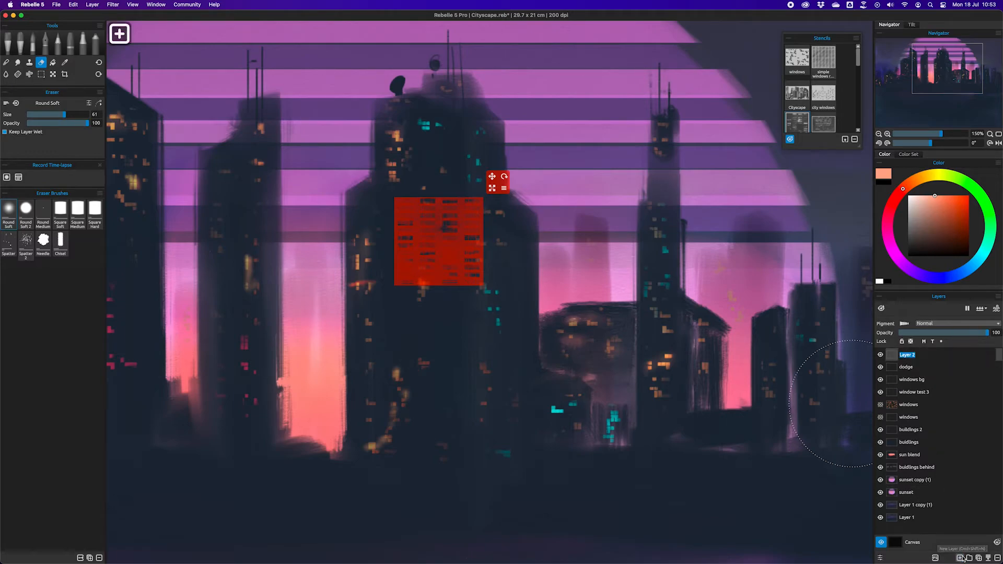
text(window panels)
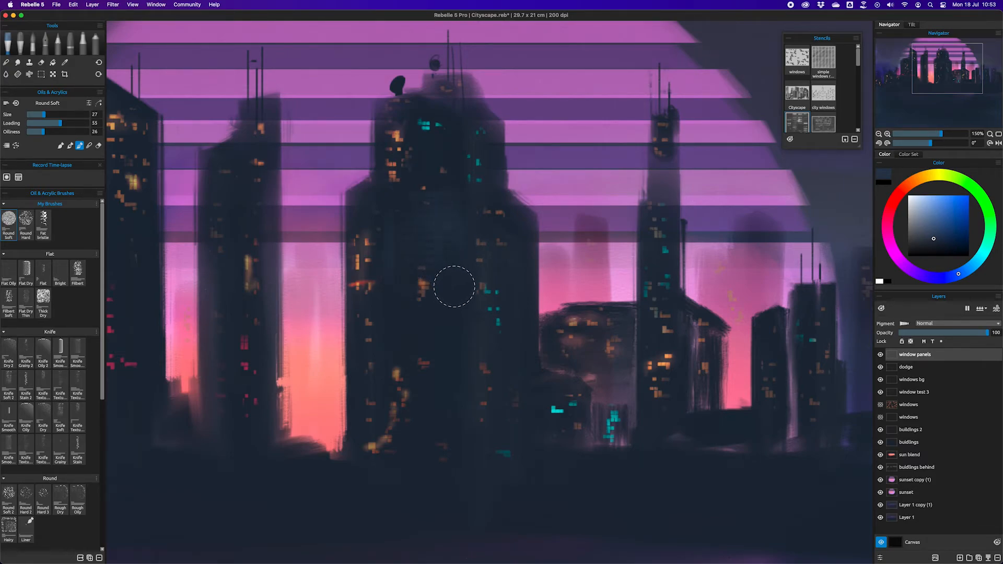
- Undo the trial dark blue strokes painted through the stencil on the central tower
key(super+z)
key(super+z)
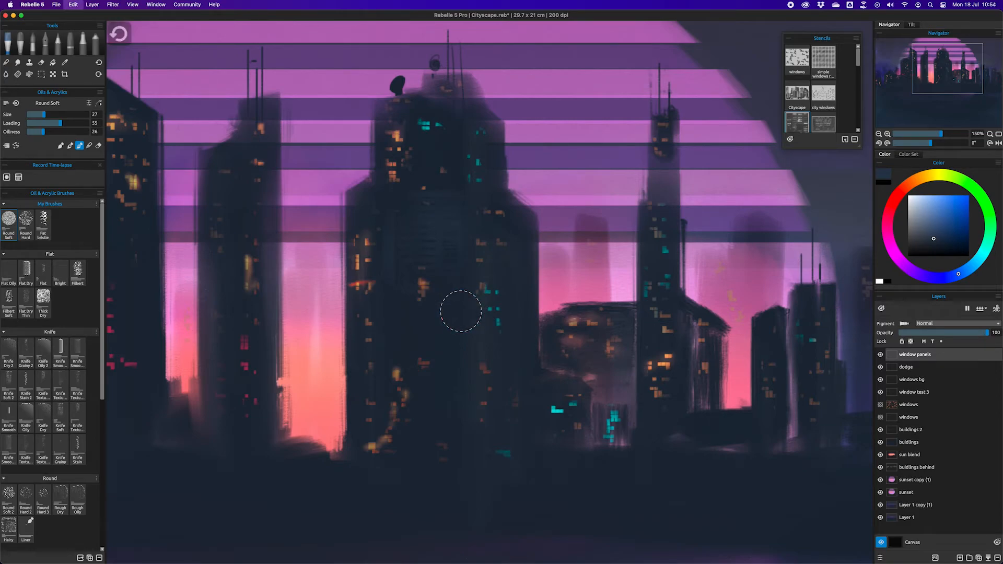
key(super+z)
key(super+z)
- Show the skyscraper stencil, tile it across the canvas, flip it horizontally, and hide its overlay
click(797, 124)
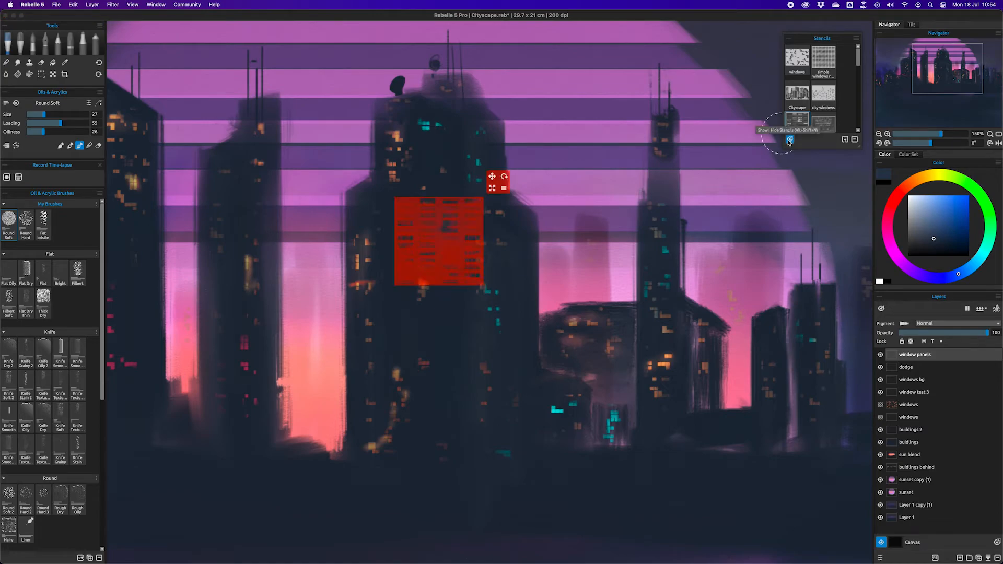
click(504, 189)
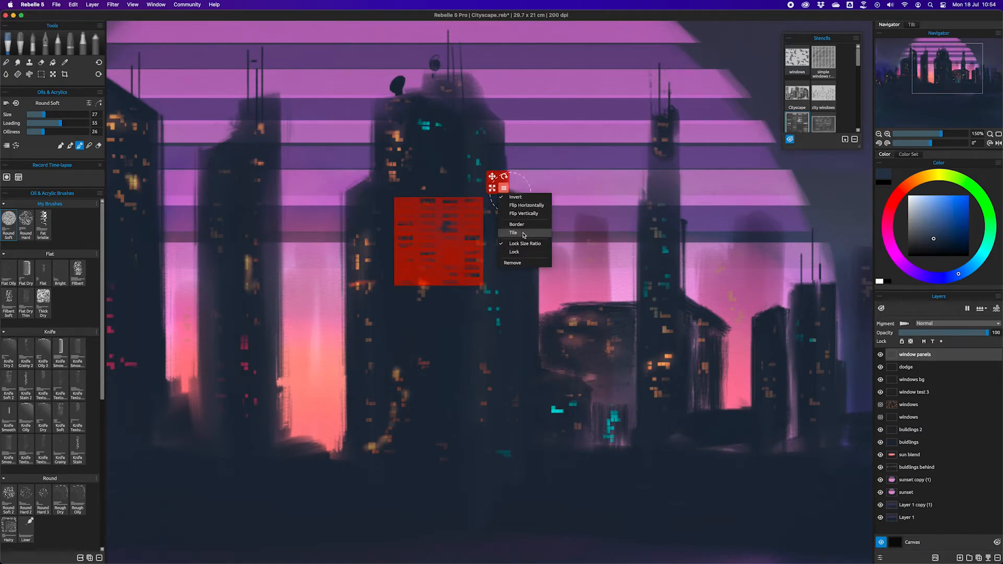
click(523, 234)
click(506, 186)
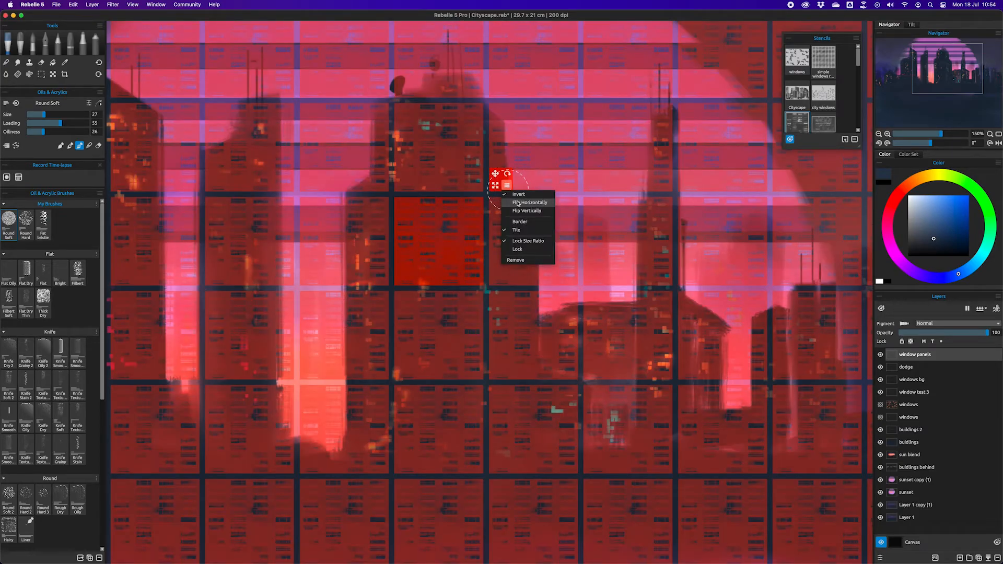
click(517, 203)
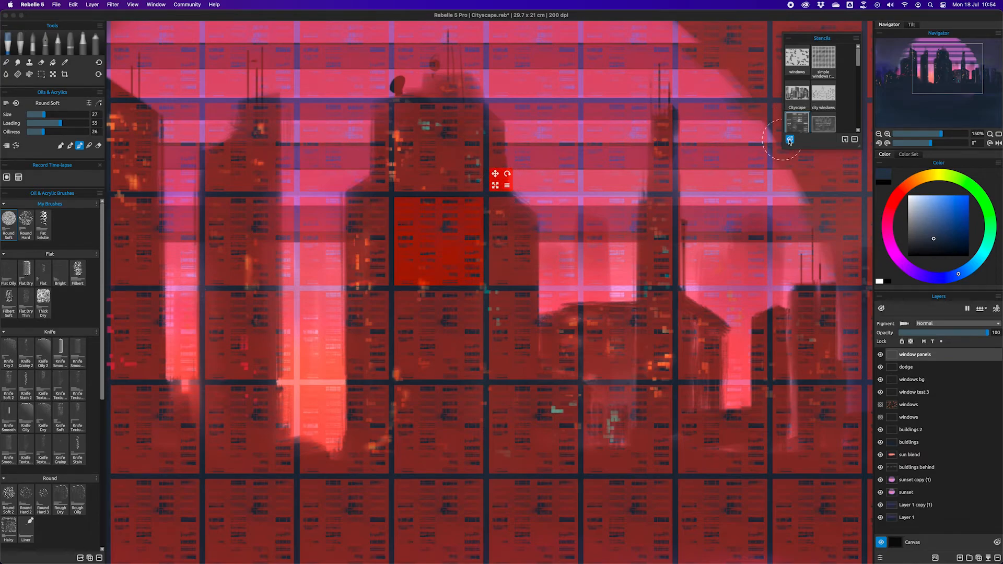
click(790, 140)
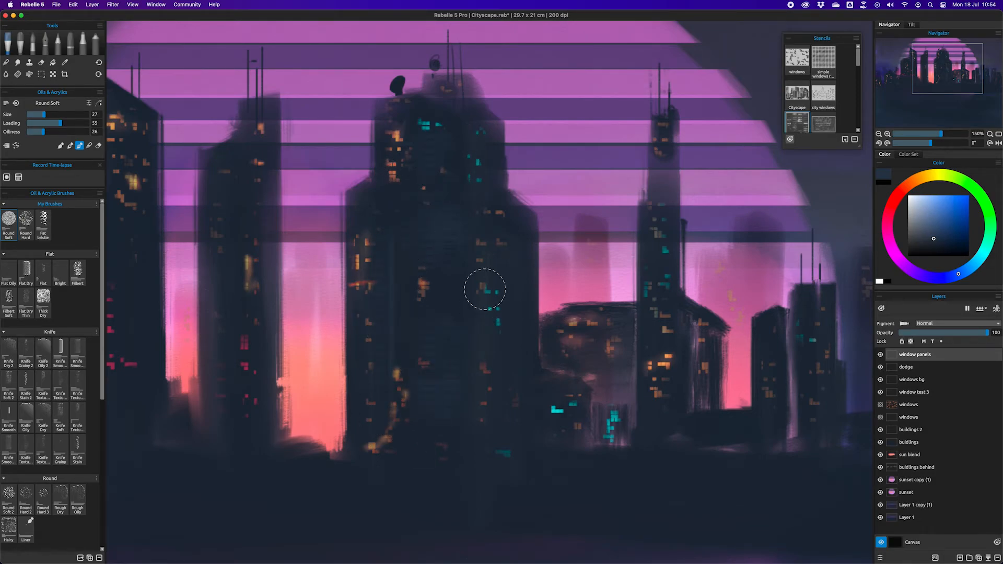
- Paint subtle dark blue window panels on the towers through the hidden tiled stencil with the Round Soft brush
drag(672, 334, 665, 334)
scroll(651, 379, down, 5)
drag(706, 381, 650, 256)
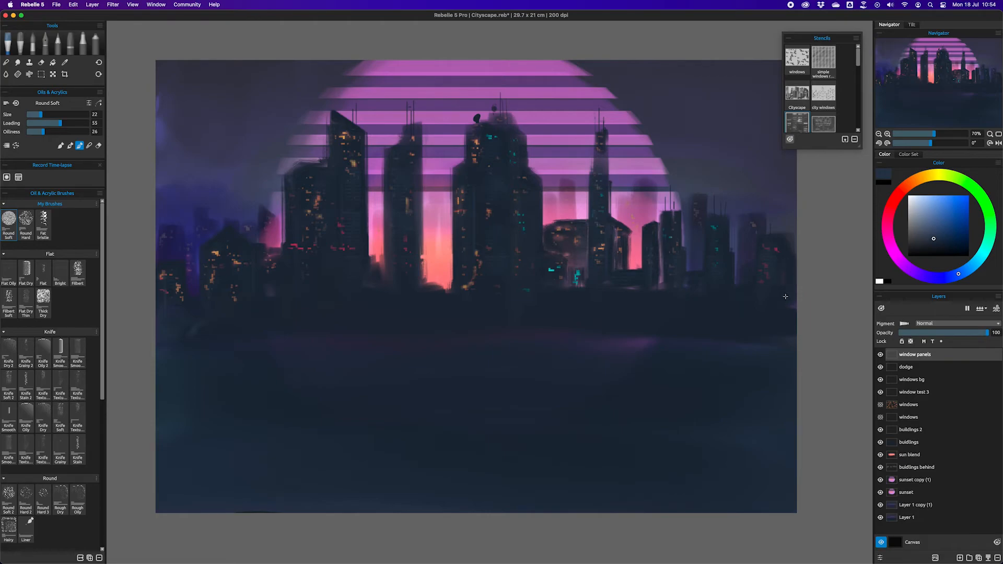
mouse_move(405, 314)
mouse_down()
mouse_move(418, 313)
mouse_move(161, 316)
mouse_up()
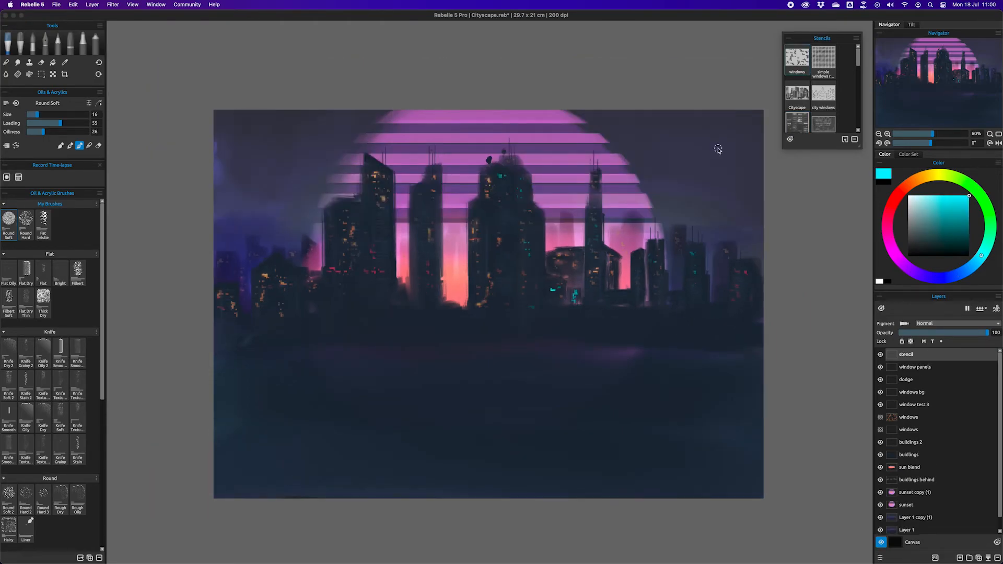
- Preview the printed-circuit-board-570966.jpg photo in the Stock Images folder and create a stencil from that image file
click(856, 40)
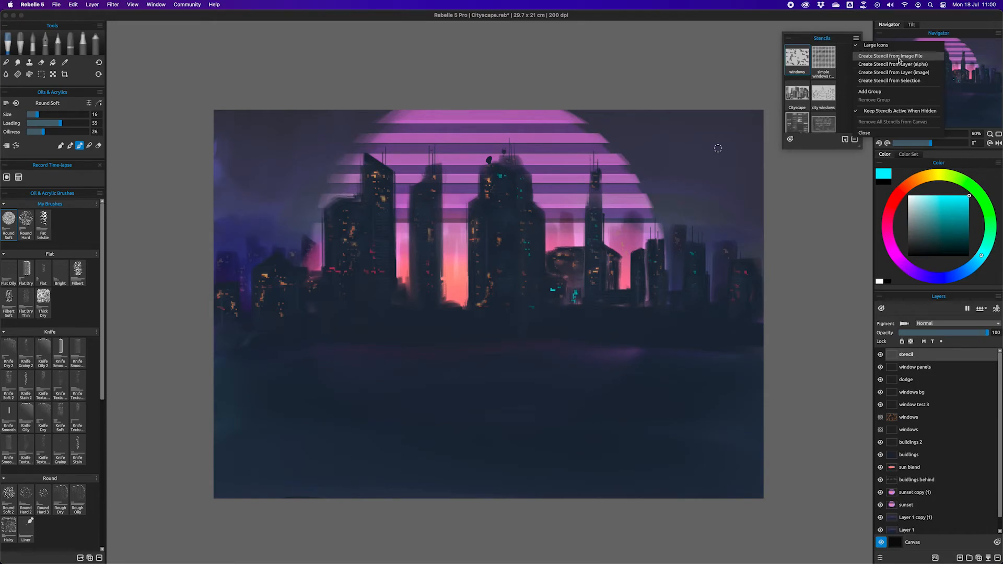
click(899, 57)
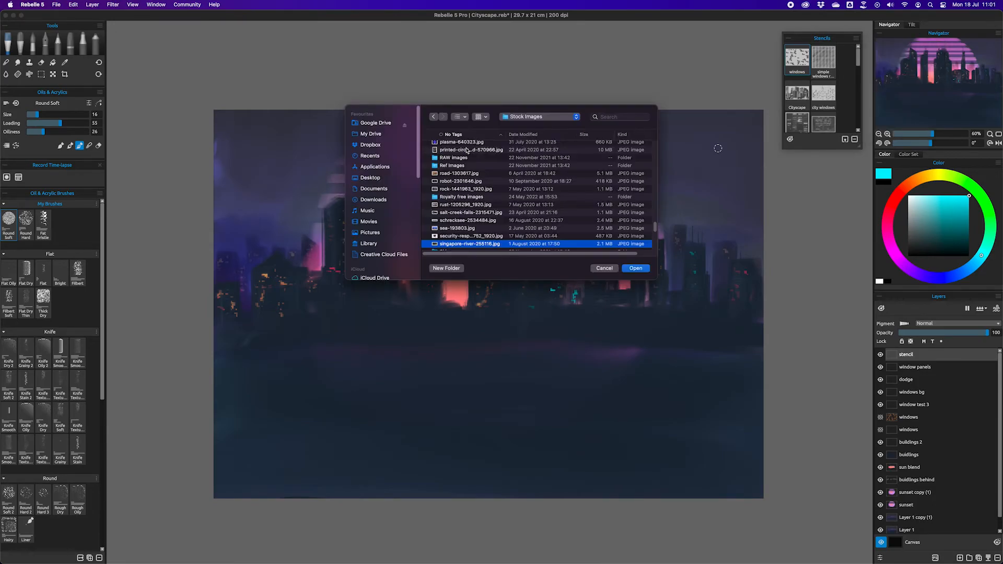
click(465, 151)
key(space)
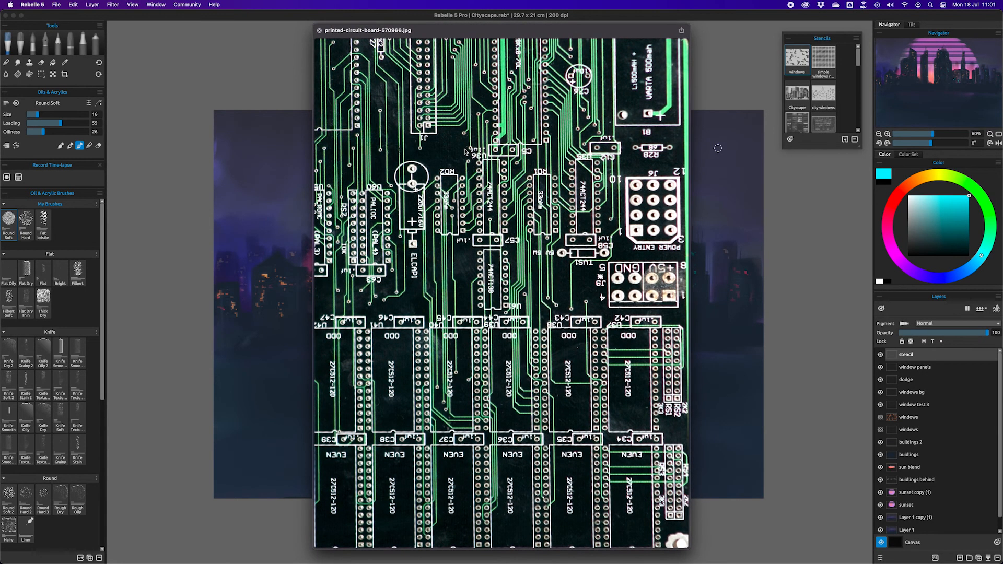
key(space)
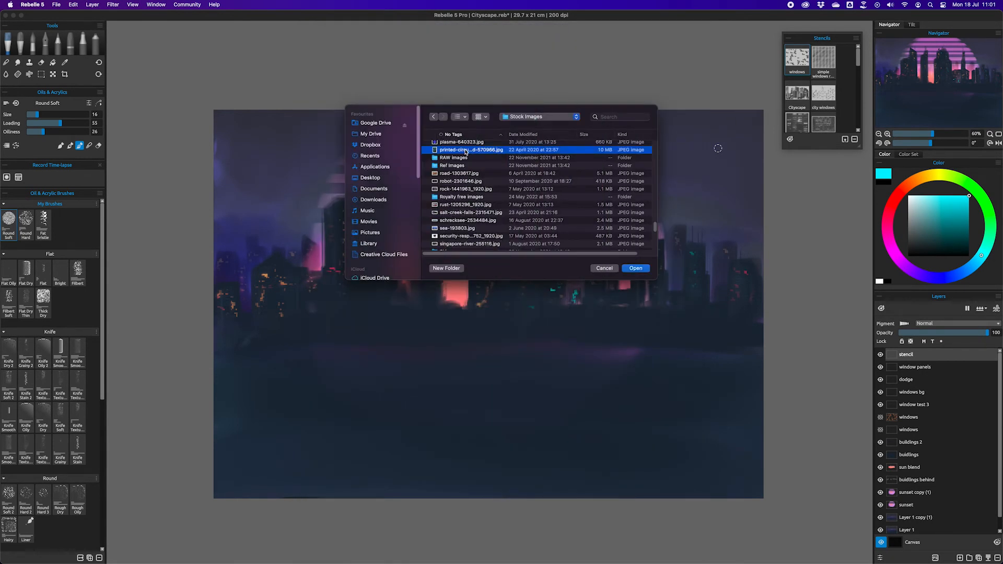
double_click(466, 151)
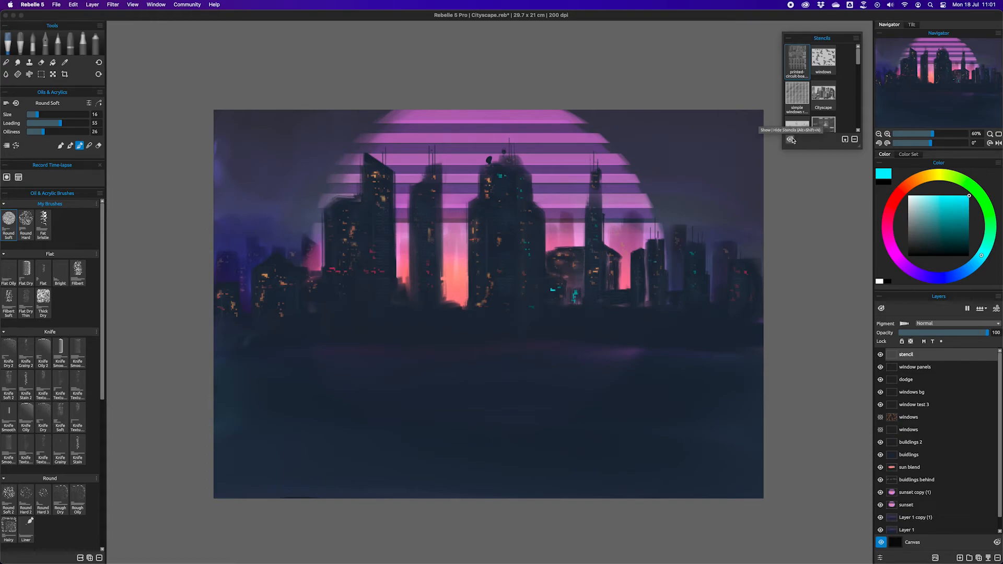
- Place the circuit-board stencil on the canvas, enlarged over the central towers, with its overlay hidden
click(797, 63)
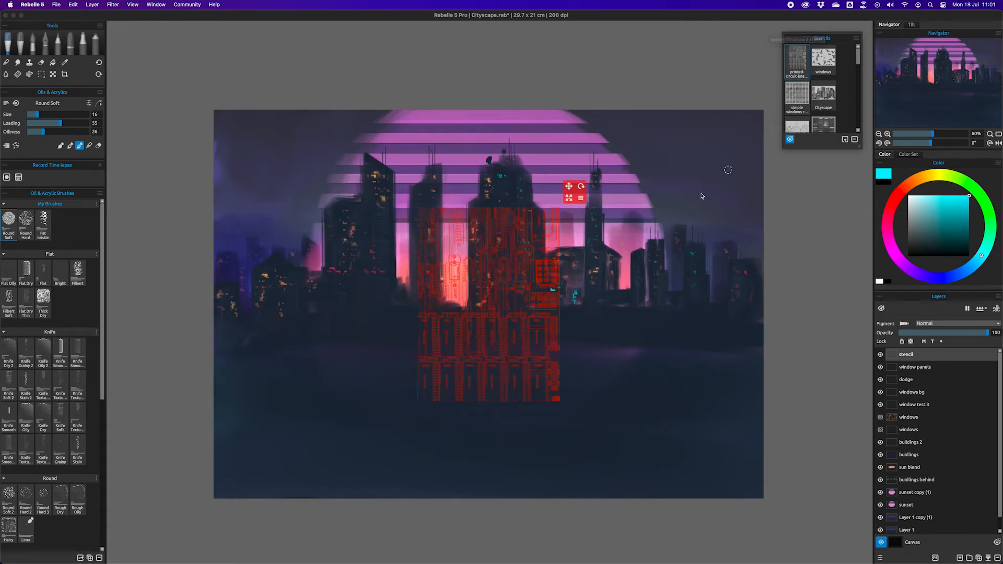
drag(569, 198, 626, 174)
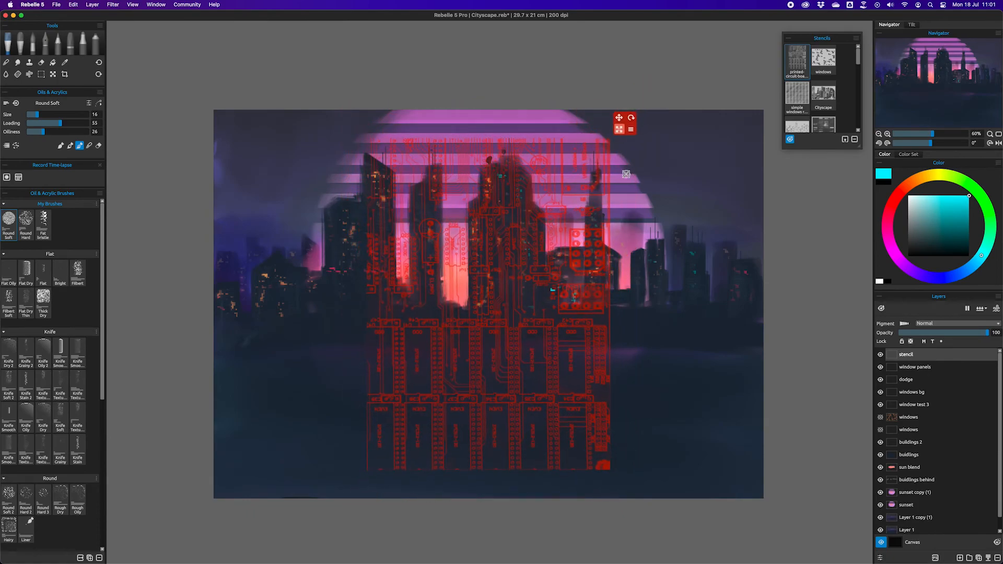
click(791, 141)
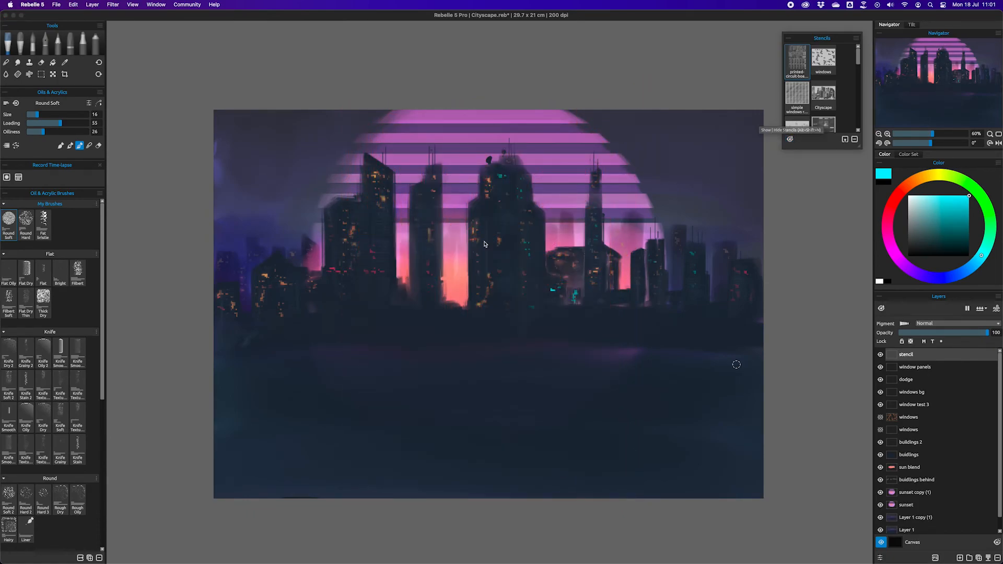
- Try cyan Round Soft strokes through the circuit-board stencil over the central towers and undo them
mouse_move(442, 280)
mouse_down()
mouse_move(473, 230)
mouse_move(504, 245)
mouse_move(488, 314)
mouse_move(481, 229)
mouse_move(457, 222)
mouse_move(426, 302)
mouse_up()
mouse_move(457, 249)
mouse_down()
mouse_move(473, 249)
mouse_move(478, 209)
mouse_move(444, 308)
mouse_move(506, 316)
mouse_move(528, 225)
mouse_move(470, 224)
mouse_move(418, 344)
mouse_move(501, 339)
mouse_move(522, 358)
mouse_up()
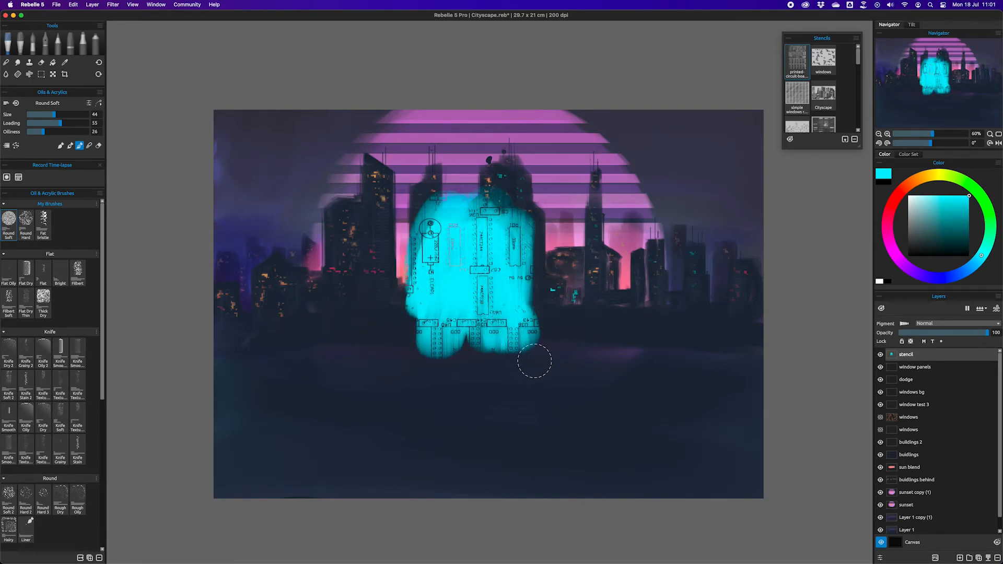
key(super+z)
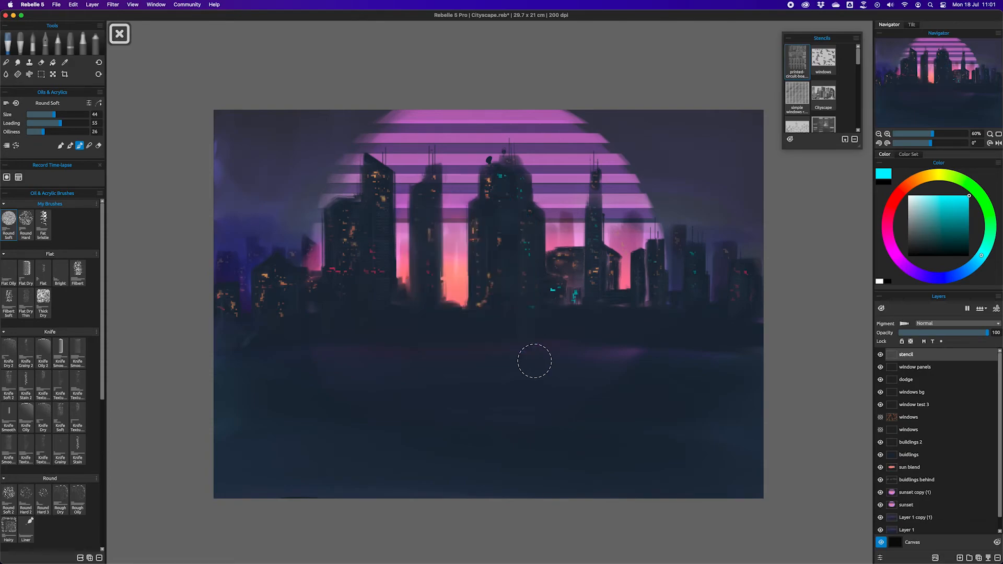
- Invert the circuit-board stencil and hide its overlay again
click(789, 139)
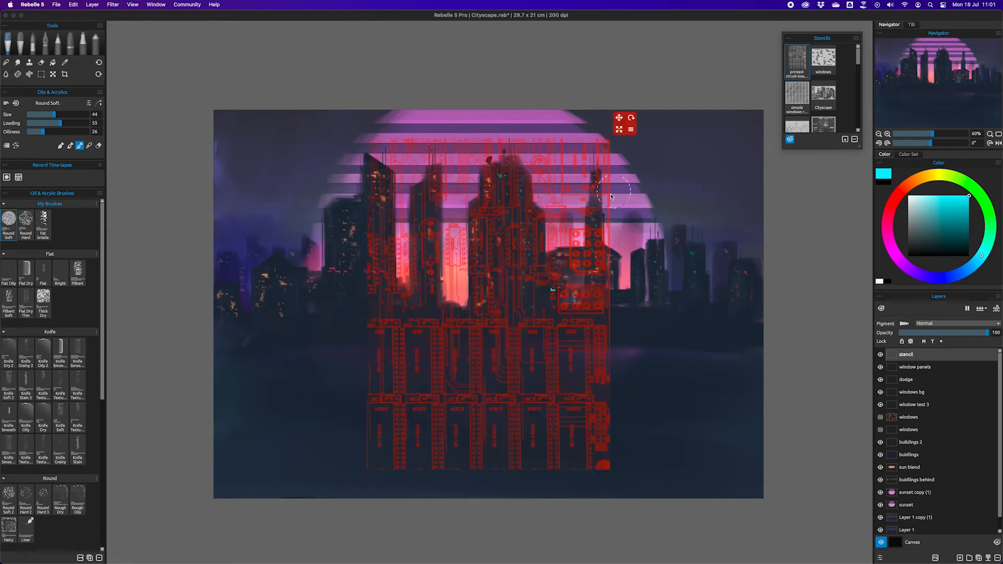
click(631, 129)
click(658, 147)
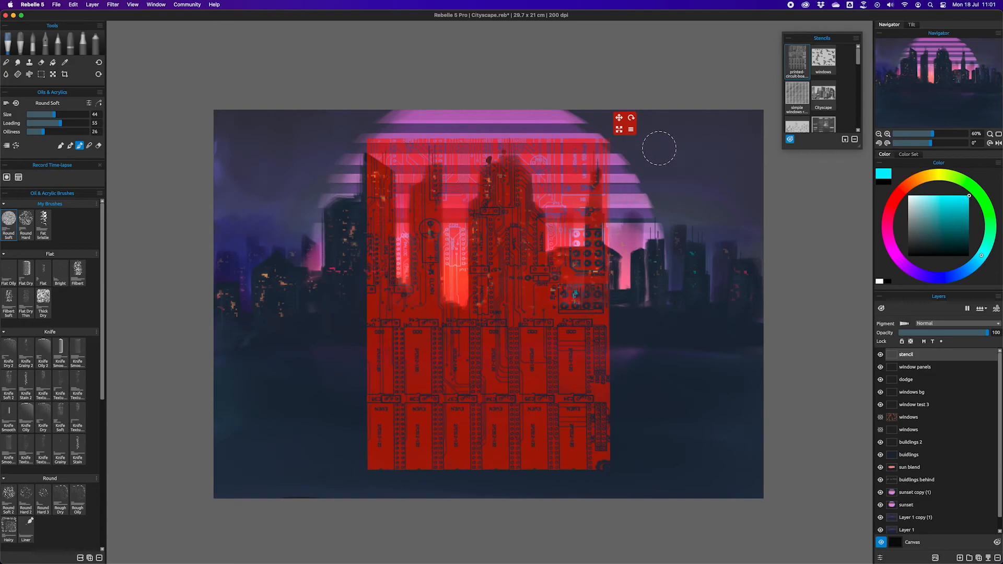
click(790, 139)
- Test the inverted stencil with cyan strokes over the central towers and undo them
mouse_move(465, 245)
mouse_down()
mouse_move(491, 282)
mouse_move(475, 313)
mouse_move(426, 335)
mouse_move(477, 345)
mouse_move(509, 229)
mouse_move(470, 198)
mouse_move(497, 336)
mouse_up()
key(super+z)
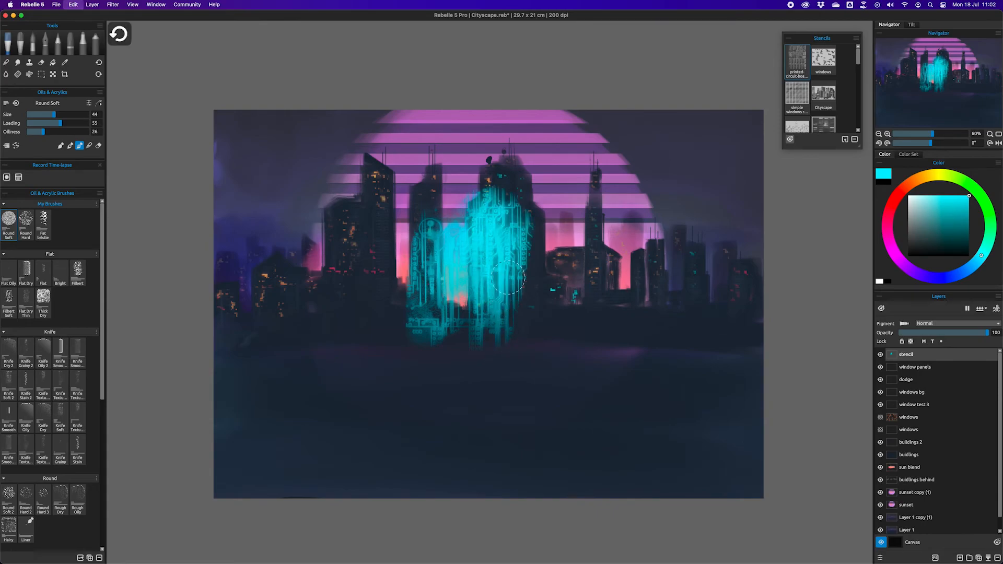
key(super+z)
key(super+z)
- With the brush at size 21, shrink the circuit-board stencil onto the left towers and tile it across the canvas with its overlay hidden
key(b)
drag(518, 269, 500, 277)
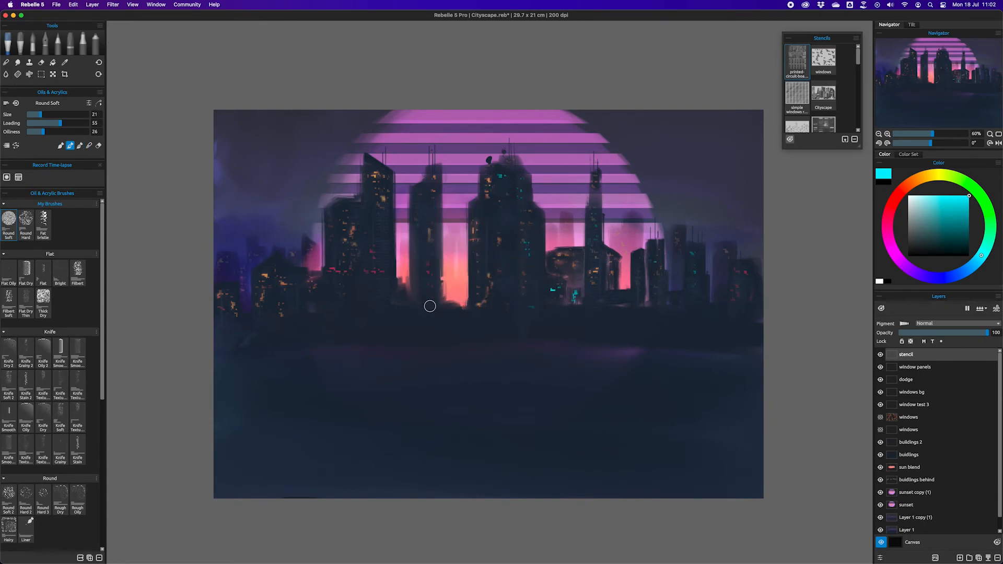
click(789, 139)
drag(619, 129, 403, 220)
click(413, 223)
click(443, 261)
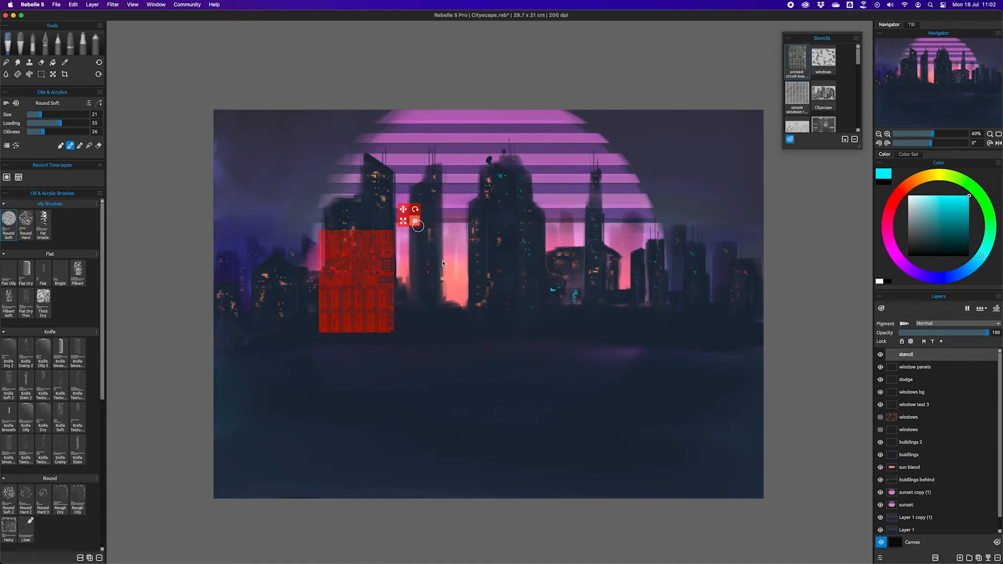
click(789, 140)
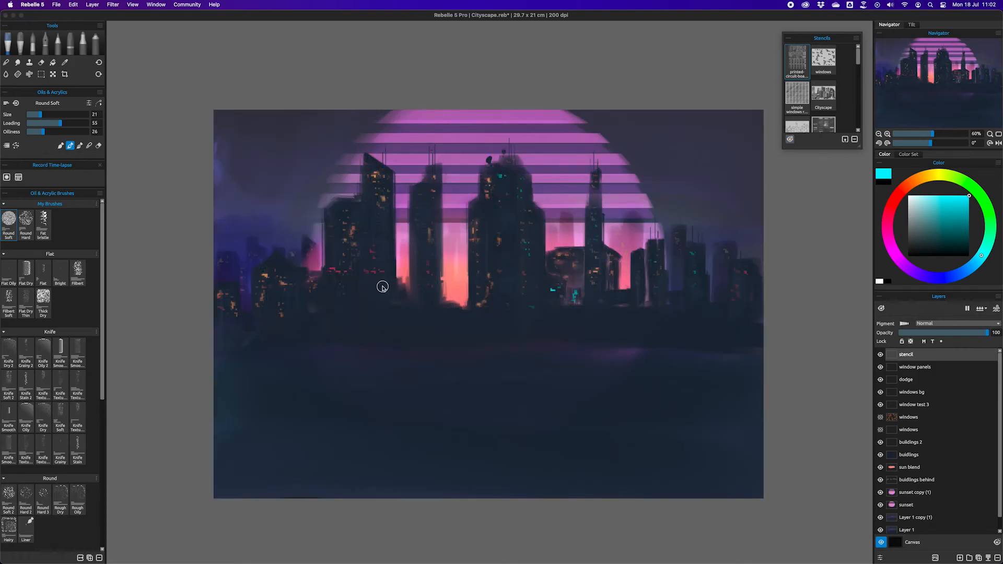
- Undo the cyan test stroke and set the paint colour to a muted slate blue based on the left tower's colour
drag(385, 293, 389, 264)
key(super+z)
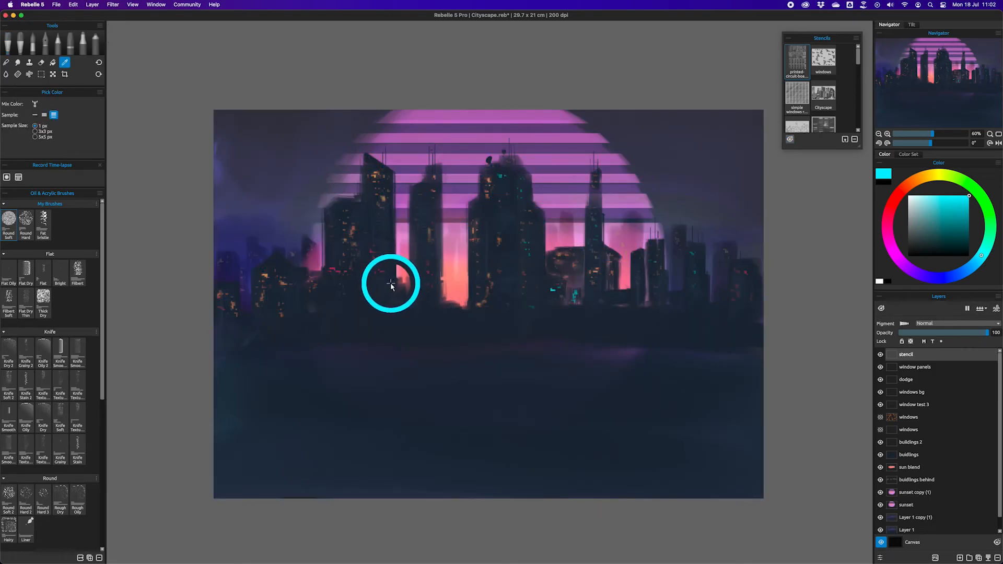
alt+click(390, 278)
click(931, 229)
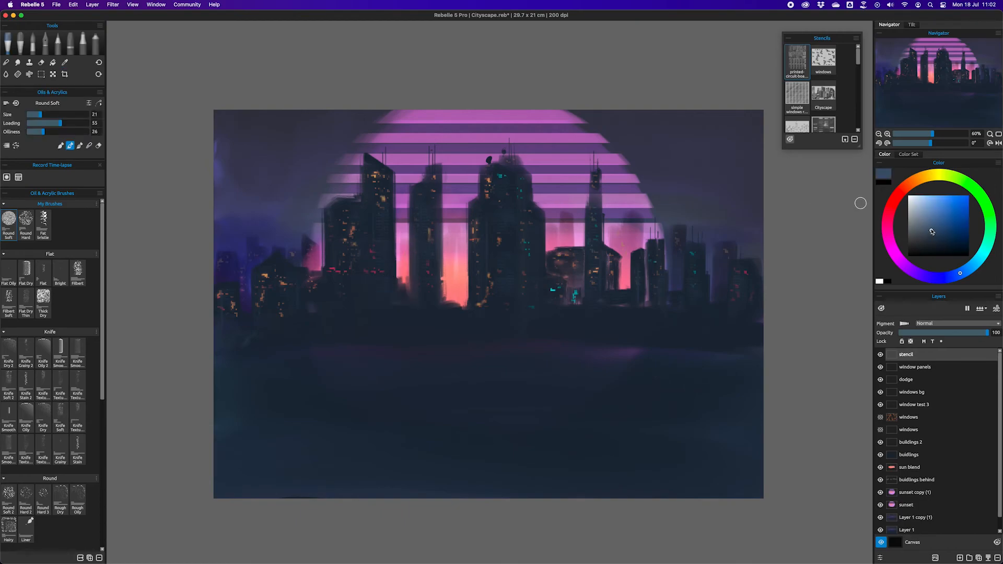
- Paint slate blue circuit-pattern panels through the hidden stencil along the lower parts of the towers across the whole skyline
mouse_move(383, 317)
mouse_down()
mouse_move(386, 264)
mouse_move(381, 303)
mouse_move(367, 317)
mouse_move(349, 304)
mouse_move(323, 314)
mouse_up()
mouse_move(428, 324)
mouse_down()
mouse_move(423, 273)
mouse_move(428, 325)
mouse_move(421, 259)
mouse_move(419, 328)
mouse_move(426, 229)
mouse_move(435, 334)
mouse_move(490, 304)
mouse_move(483, 323)
mouse_move(474, 276)
mouse_move(490, 281)
mouse_move(497, 324)
mouse_up()
mouse_move(591, 320)
mouse_down()
mouse_move(589, 258)
mouse_move(590, 313)
mouse_up()
drag(558, 282, 552, 311)
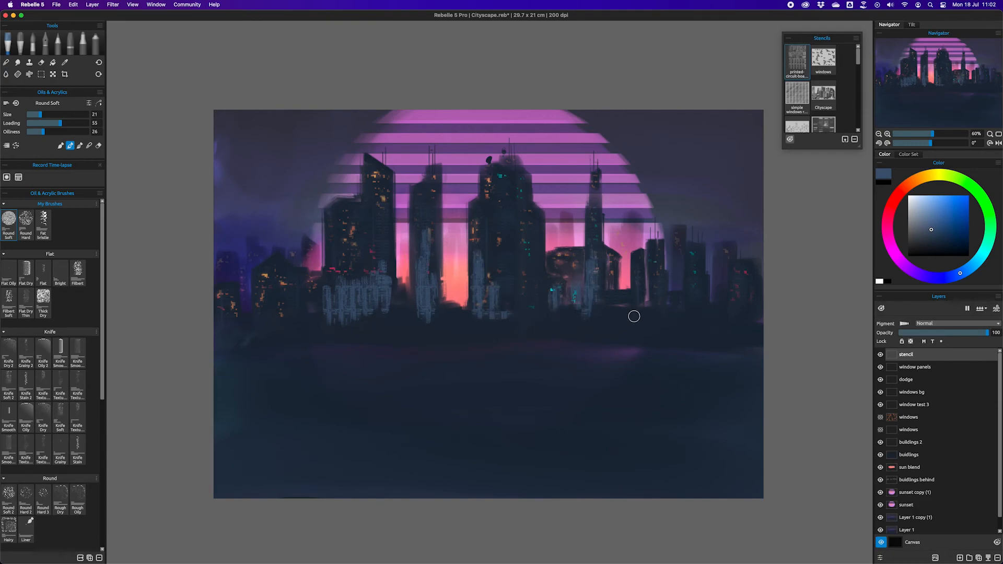
mouse_move(634, 313)
mouse_down()
mouse_move(644, 269)
mouse_move(636, 302)
mouse_move(653, 312)
mouse_move(654, 275)
mouse_move(661, 318)
mouse_move(689, 312)
mouse_move(705, 325)
mouse_move(734, 315)
mouse_move(750, 283)
mouse_move(753, 314)
mouse_up()
drag(721, 309, 724, 287)
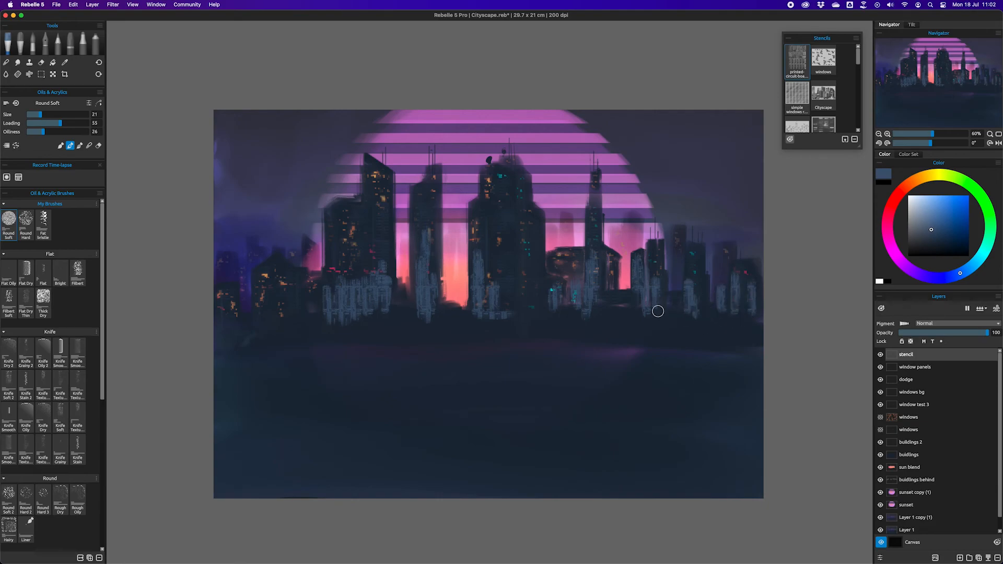
mouse_move(293, 310)
mouse_down()
mouse_move(262, 279)
mouse_move(255, 316)
mouse_move(225, 327)
mouse_move(223, 290)
mouse_move(239, 333)
mouse_up()
mouse_move(304, 330)
mouse_down()
mouse_move(374, 326)
mouse_move(355, 333)
mouse_up()
- Paint fainter panel texture along the waterline below the towers with a size 49 brush and remove all stencils from the canvas
click(80, 146)
drag(280, 340, 380, 334)
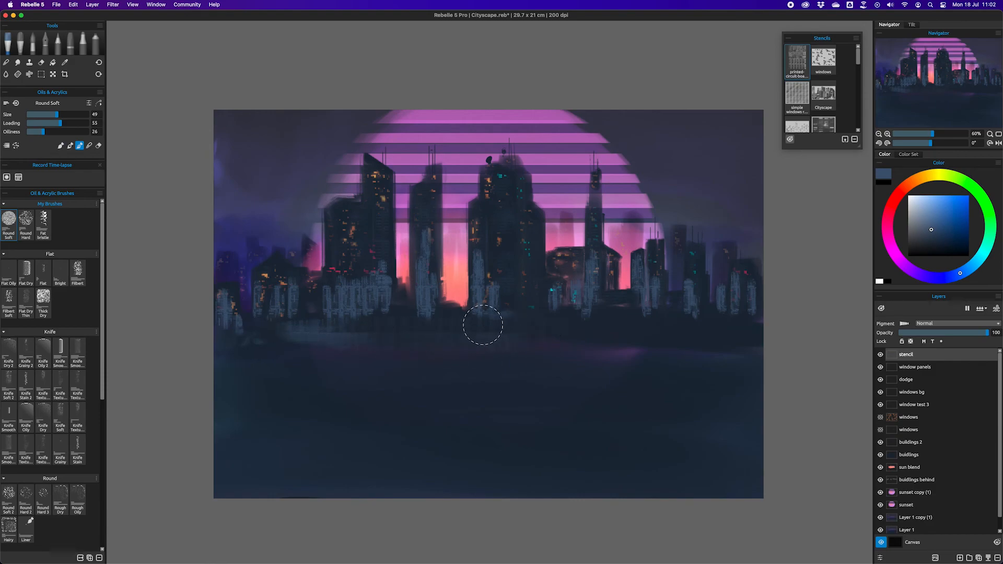
drag(548, 323, 610, 325)
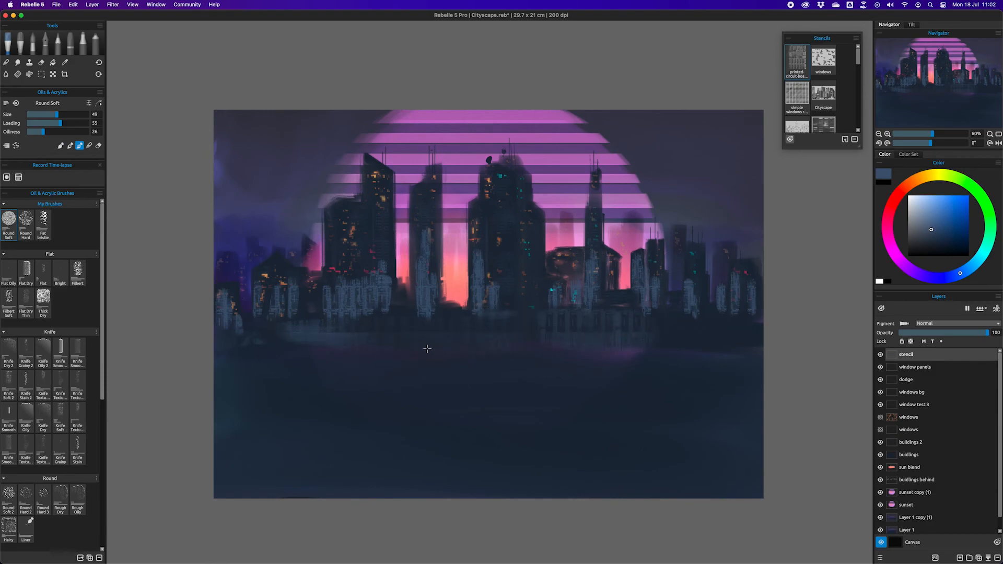
drag(251, 345, 525, 340)
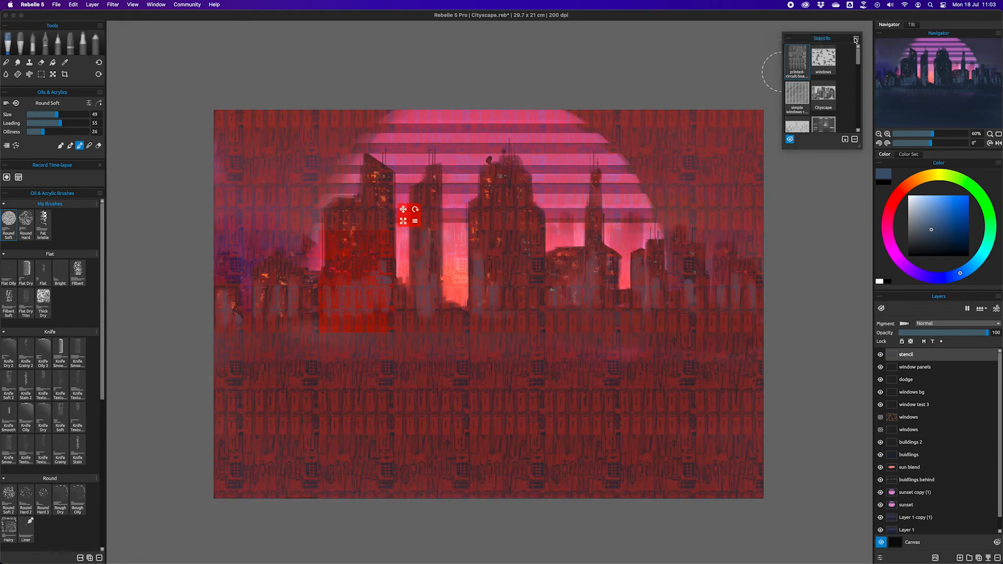
click(855, 39)
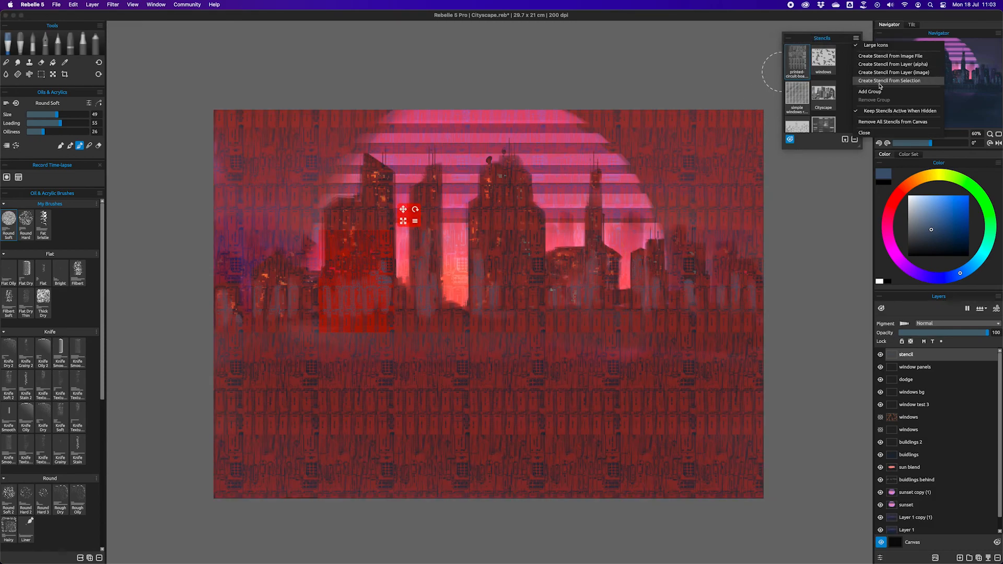
click(893, 122)
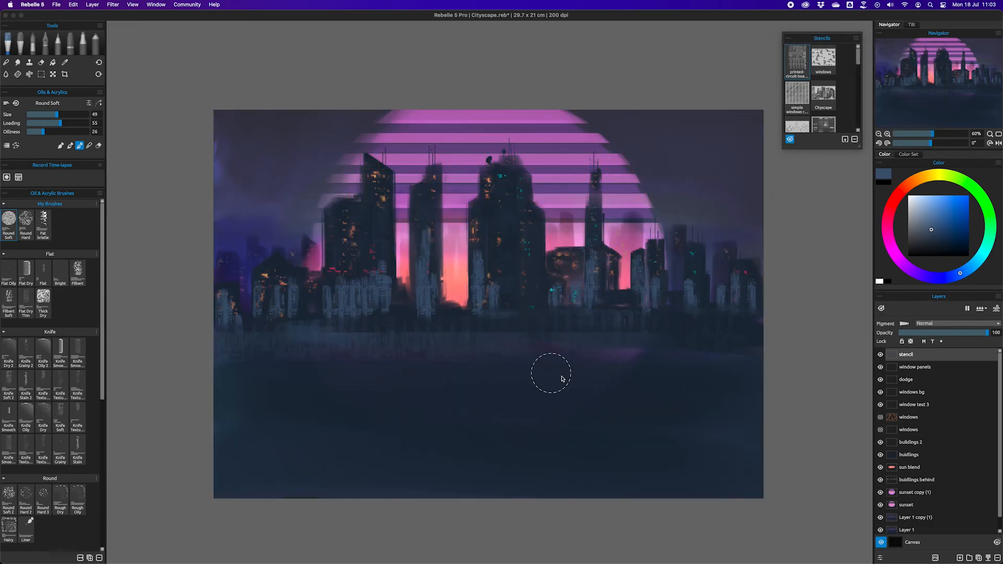
- Try Color Burn on the stencil layer, then set its blend mode to Linear Burn and lower its opacity
click(955, 323)
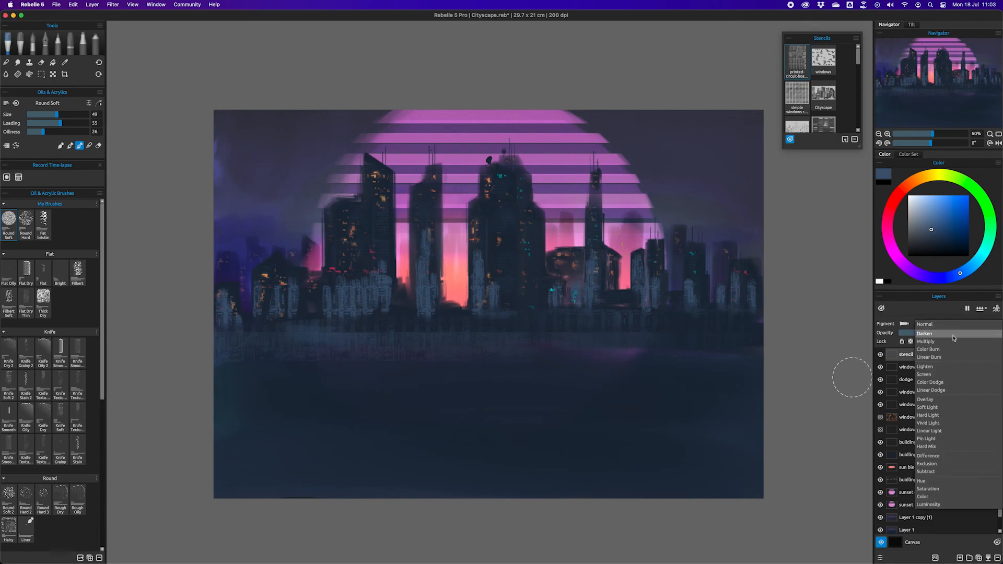
click(951, 349)
click(950, 324)
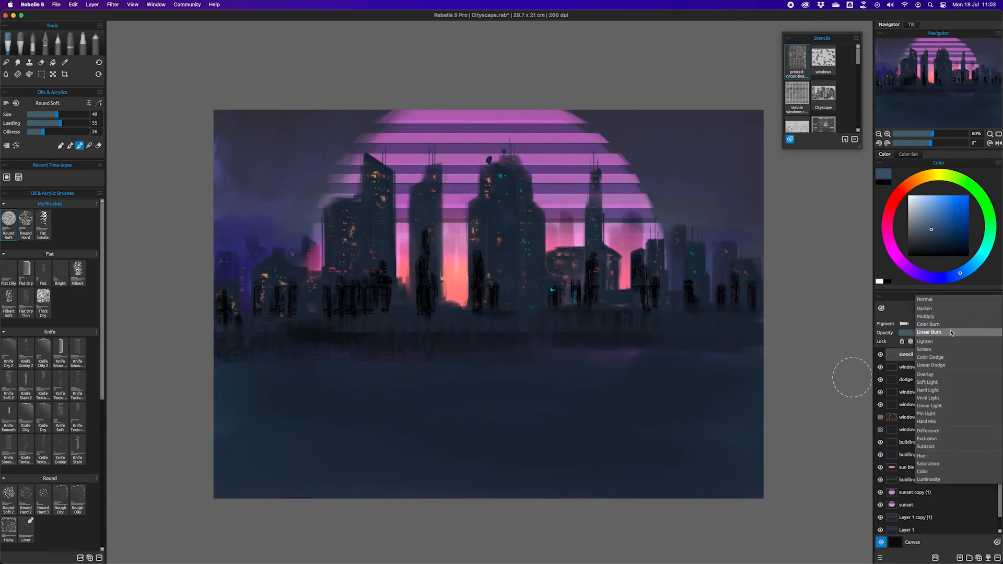
click(951, 335)
drag(951, 334, 884, 334)
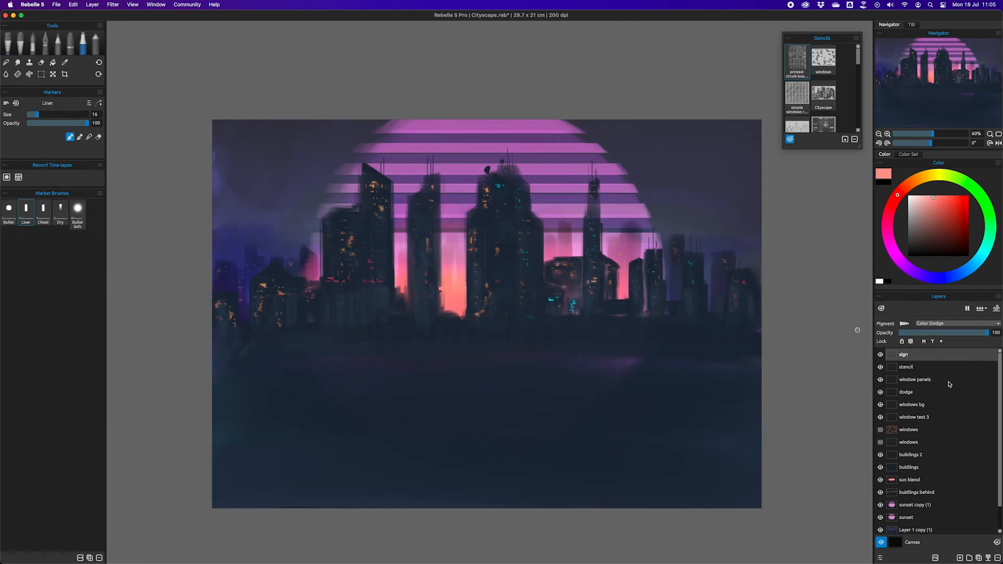
- Hand-letter a large underlined "Retro Mania!" in pink on the sign layer with the size 16 Liner marker, and save the painting
mouse_move(294, 212)
mouse_down()
mouse_move(319, 298)
mouse_move(350, 315)
mouse_move(361, 251)
mouse_move(420, 287)
mouse_up()
drag(362, 272, 403, 255)
mouse_move(366, 443)
mouse_down()
mouse_move(435, 389)
mouse_move(458, 348)
mouse_move(500, 356)
mouse_up()
drag(465, 315, 479, 306)
drag(466, 206, 532, 365)
drag(490, 252, 539, 379)
drag(497, 286, 530, 367)
mouse_move(565, 385)
mouse_down()
mouse_move(521, 391)
mouse_move(606, 351)
mouse_up()
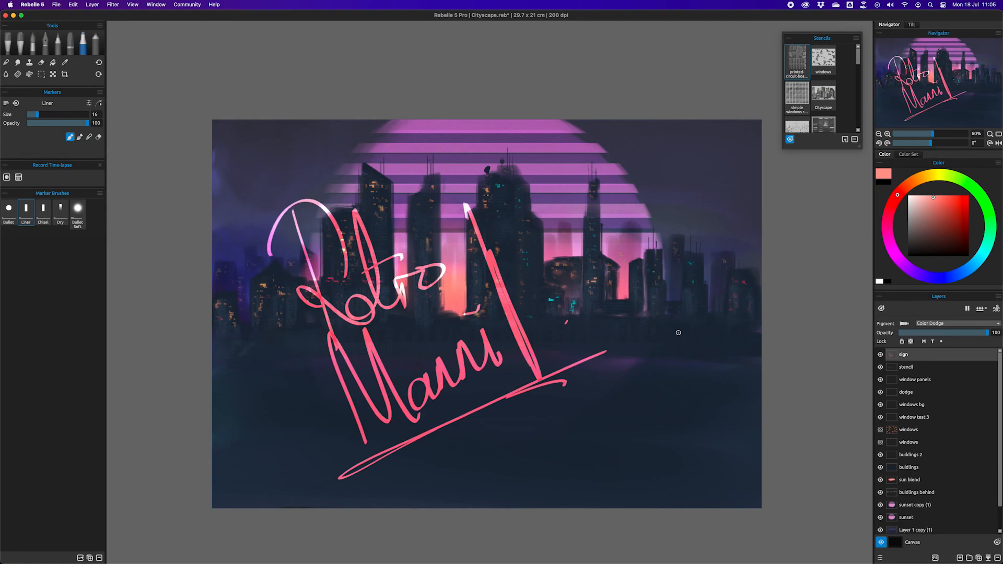
key(super+s)
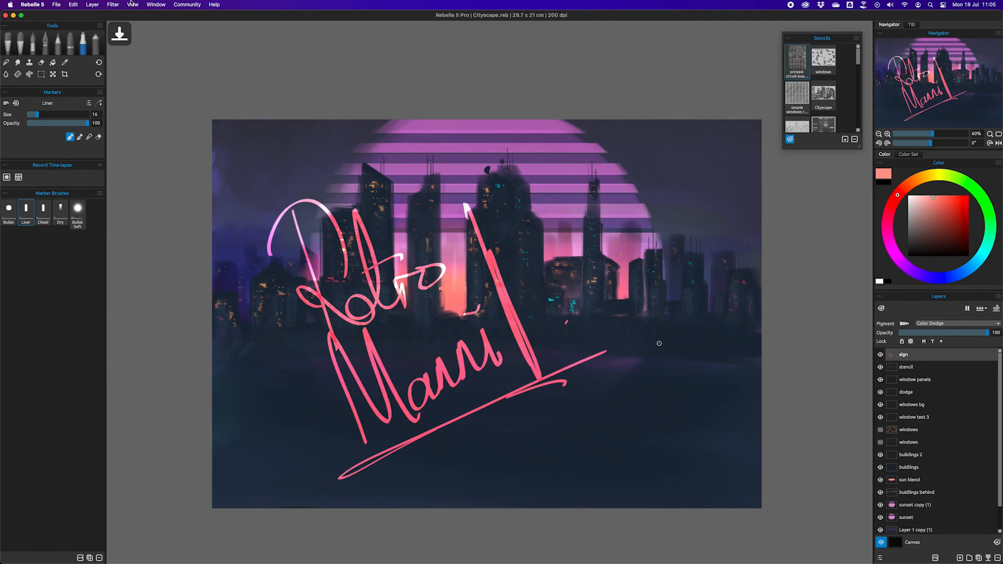